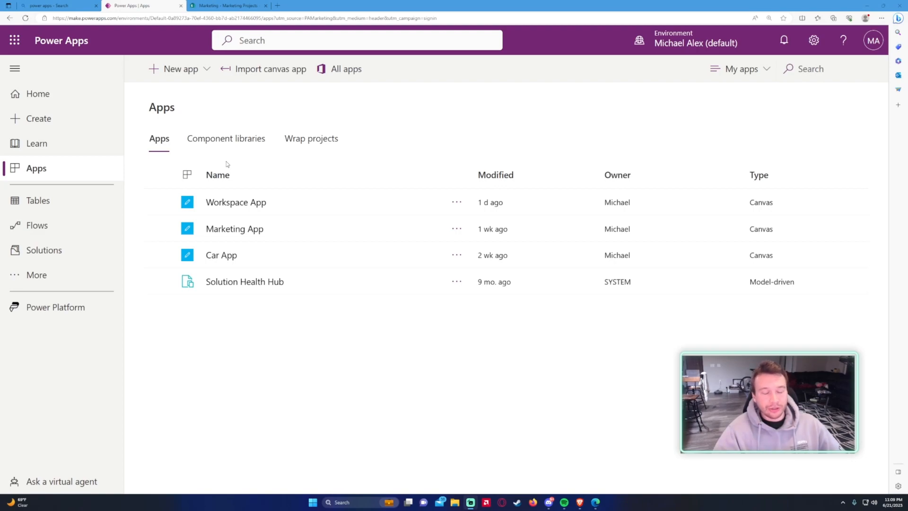
Step: Start a new blank canvas app
{"action": "left_click", "coordinate": [207, 69]}
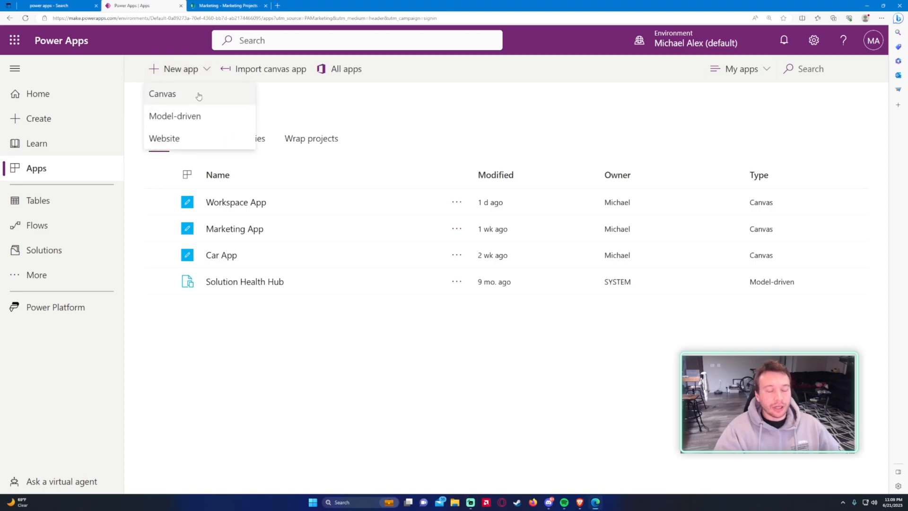
{"action": "left_click", "coordinate": [199, 96]}
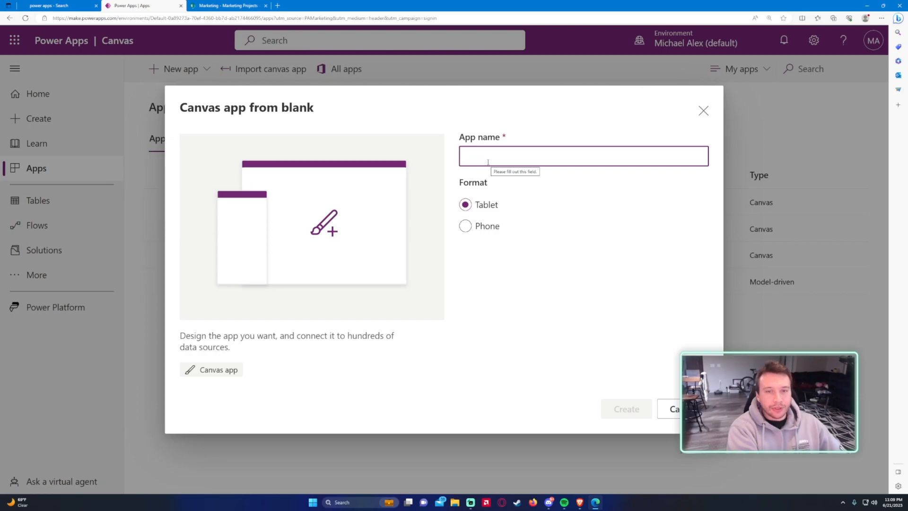
{"action": "left_click", "coordinate": [488, 162]}
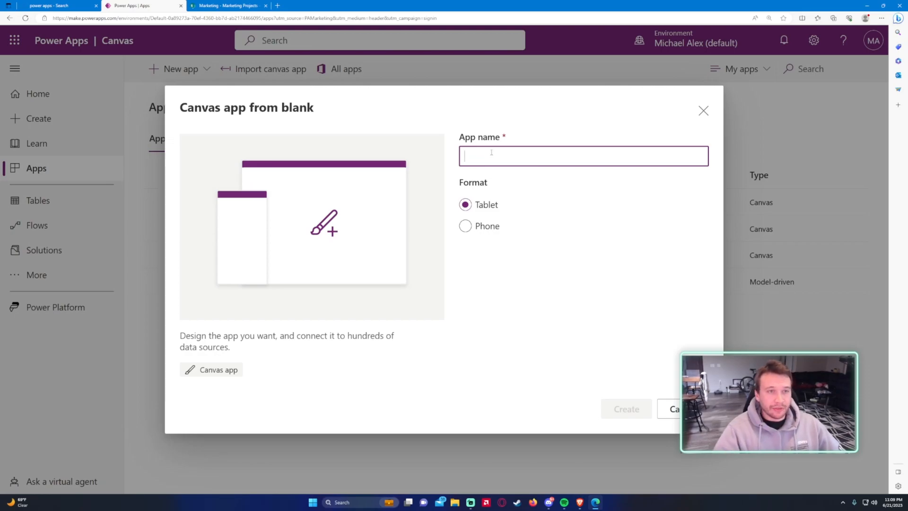
Step: Switch to the SharePoint Marketing Projects list and move the Start Date column directly after Project Type
{"action": "left_click", "coordinate": [228, 5]}
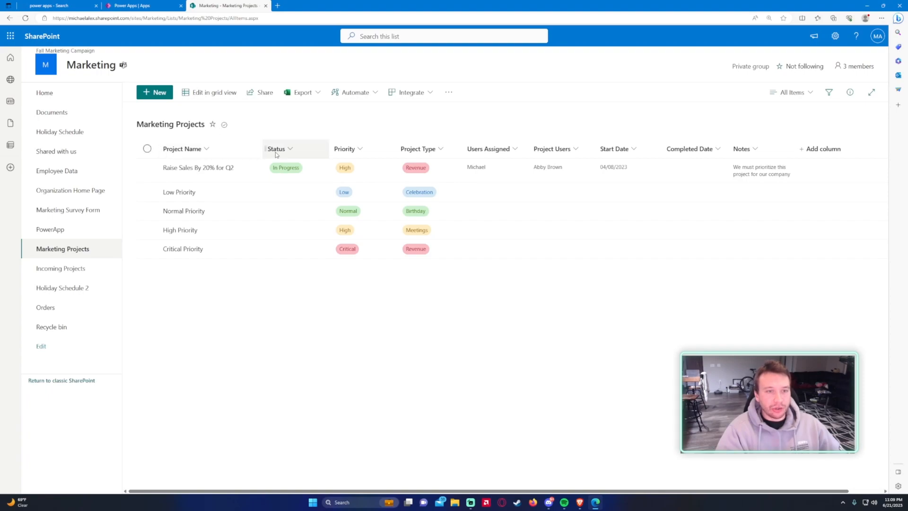
{"action": "left_click_drag", "start_coordinate": [619, 151], "coordinate": [473, 152]}
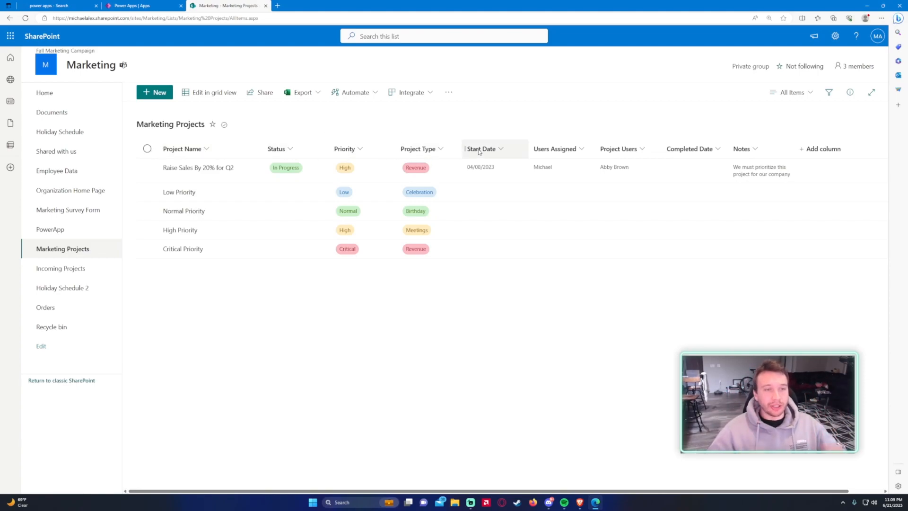
Step: Switch back to Power Apps and create the canvas app in Tablet format with the name Marketing Display
{"action": "left_click", "coordinate": [133, 5]}
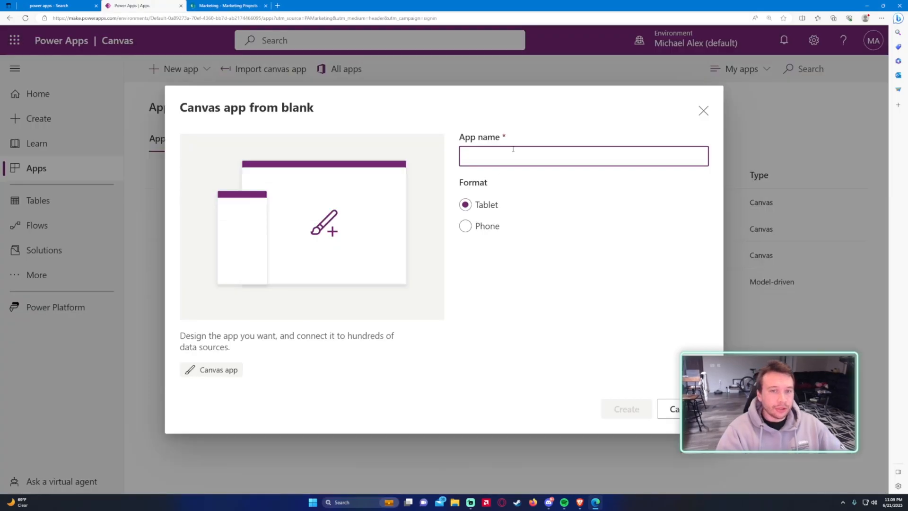
{"action": "type", "text": "MArketin"}
{"action": "key", "text": "ctrl+a"}
{"action": "type", "text": "M"}
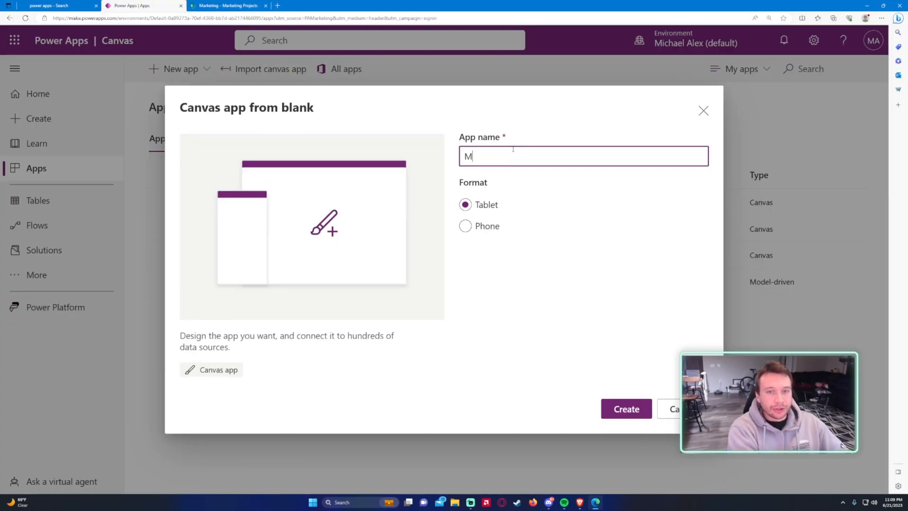
{"action": "type", "text": "arketing Display"}
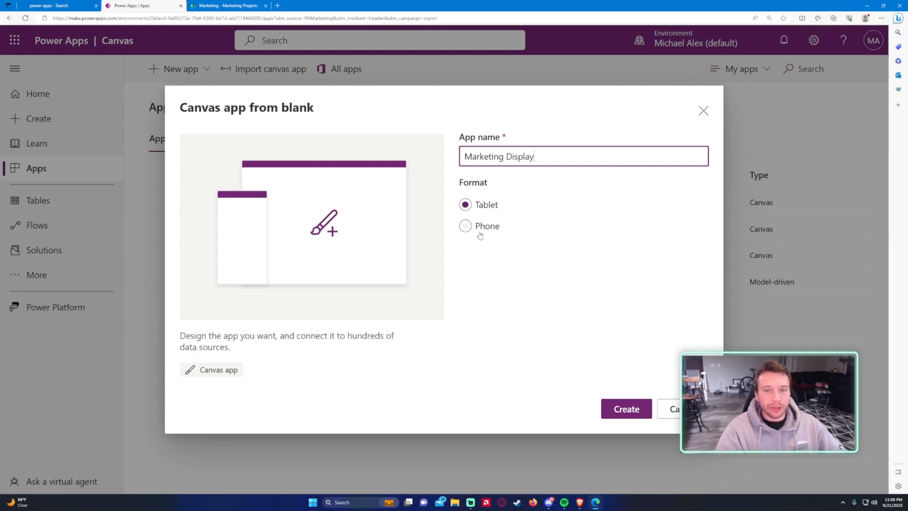
{"action": "left_click", "coordinate": [635, 410]}
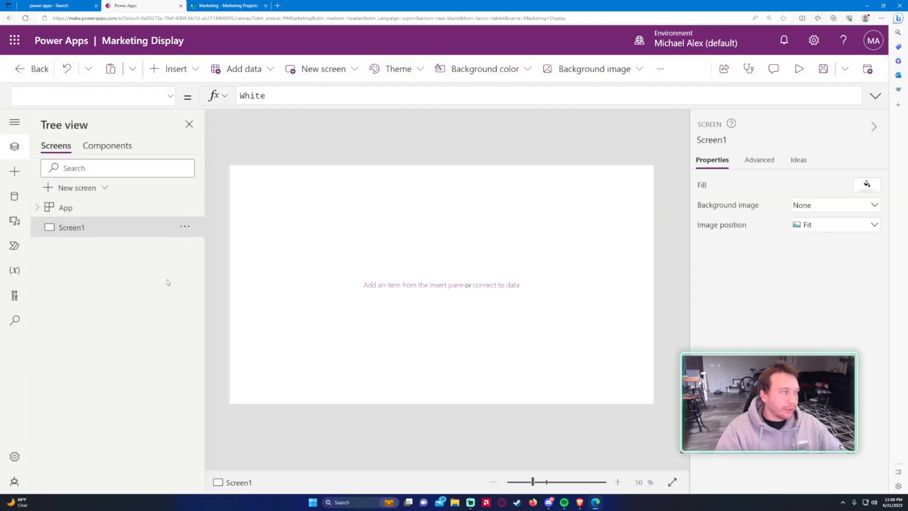
{"action": "key", "text": "ctrl+plus"}
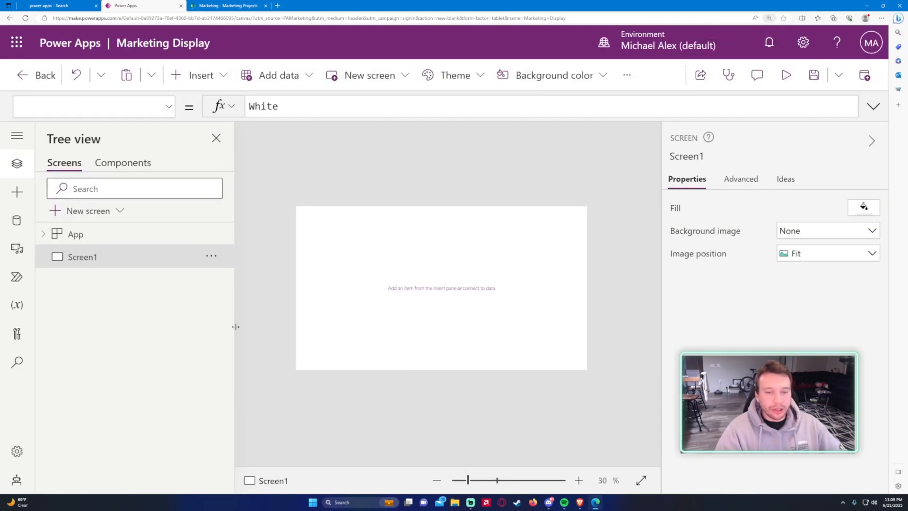
{"action": "key", "text": "ctrl+minus"}
{"action": "left_click", "coordinate": [617, 482]}
{"action": "left_click", "coordinate": [617, 482]}
{"action": "left_click", "coordinate": [617, 481]}
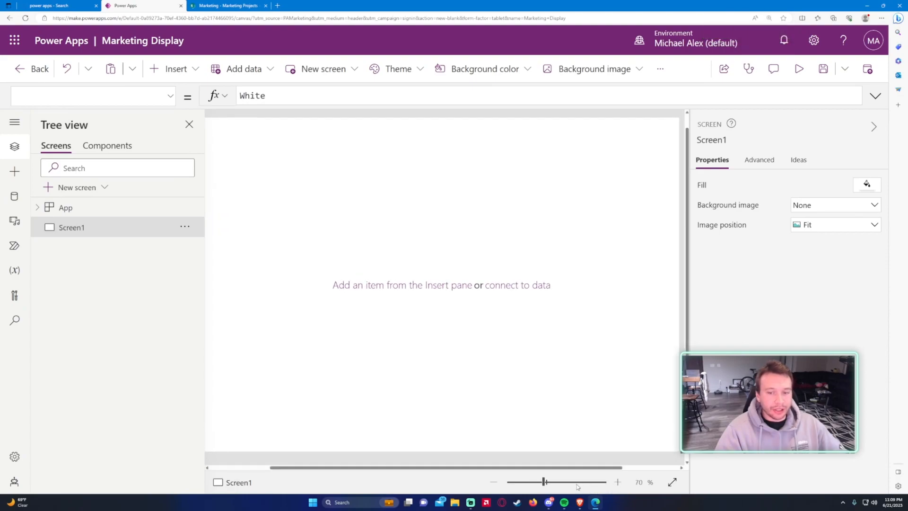
{"action": "left_click", "coordinate": [495, 482]}
{"action": "left_click", "coordinate": [496, 482]}
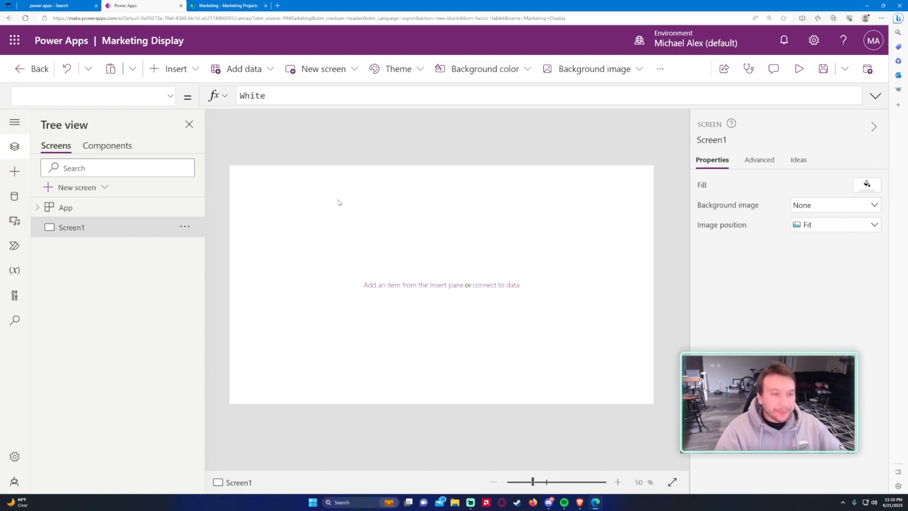
Step: Insert a rectangle and fit it across the top of Screen1 as a header, 1366 wide and 100 high at position 0, 0
{"action": "left_click", "coordinate": [173, 69]}
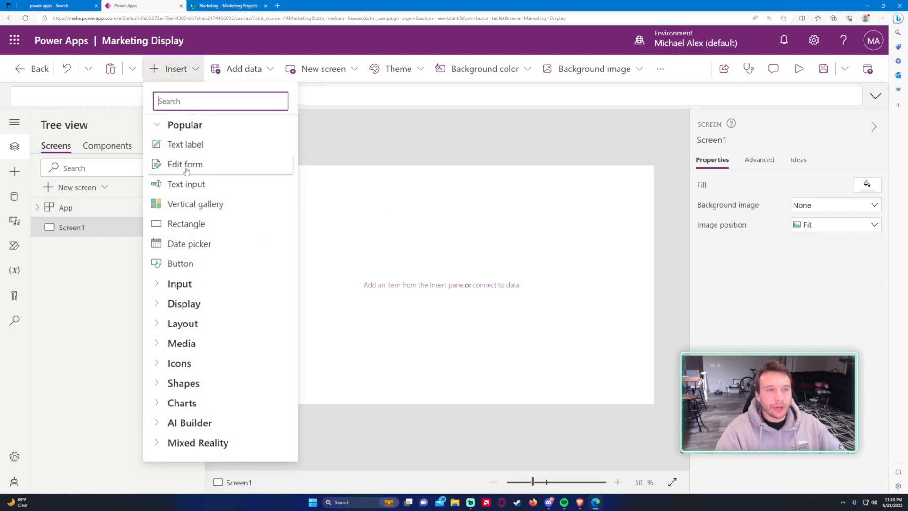
{"action": "left_click", "coordinate": [190, 221]}
{"action": "left_click_drag", "start_coordinate": [263, 196], "coordinate": [860, 189]}
{"action": "left_click", "coordinate": [276, 182]}
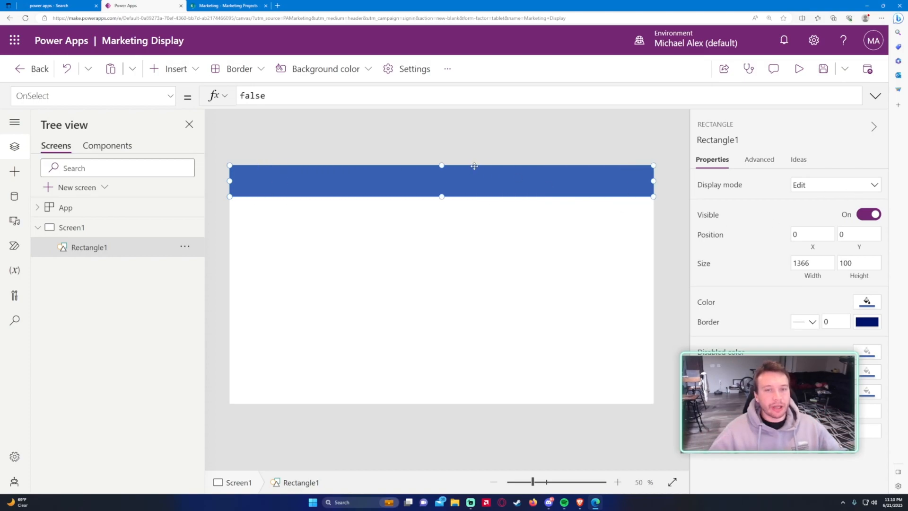
Step: Insert a text label covering the header rectangle, 1366 by 100 in size, and set its font size to 28
{"action": "left_click", "coordinate": [174, 68]}
{"action": "left_click", "coordinate": [185, 144]}
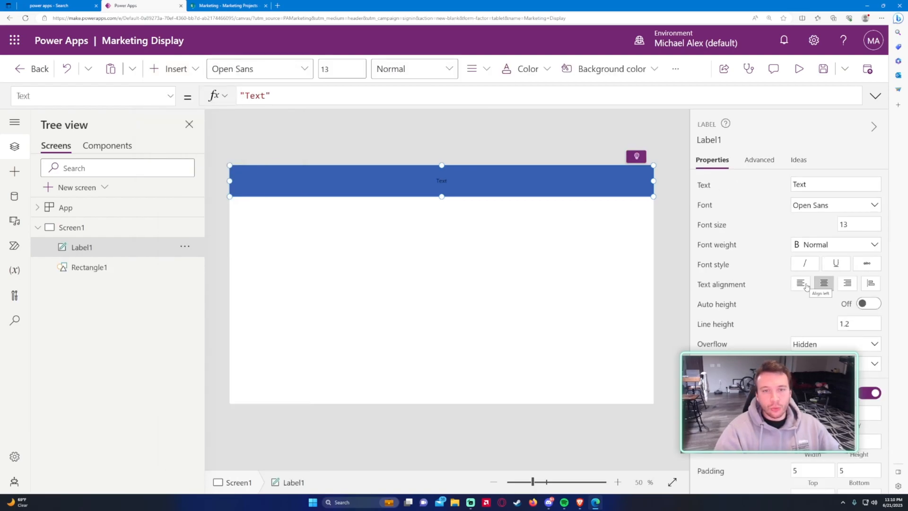
{"action": "left_click", "coordinate": [843, 224]}
{"action": "type", "text": "20"}
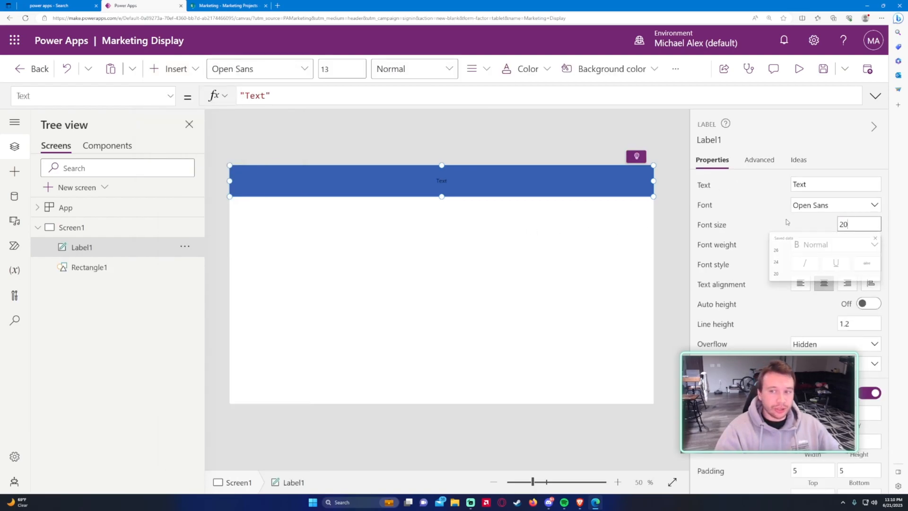
{"action": "key", "text": "BackSpace"}
{"action": "type", "text": "8"}
{"action": "key", "text": "Return"}
Step: Check the list title in SharePoint and set the header label's Text formula to "Marketing Projects"
{"action": "left_click", "coordinate": [227, 5]}
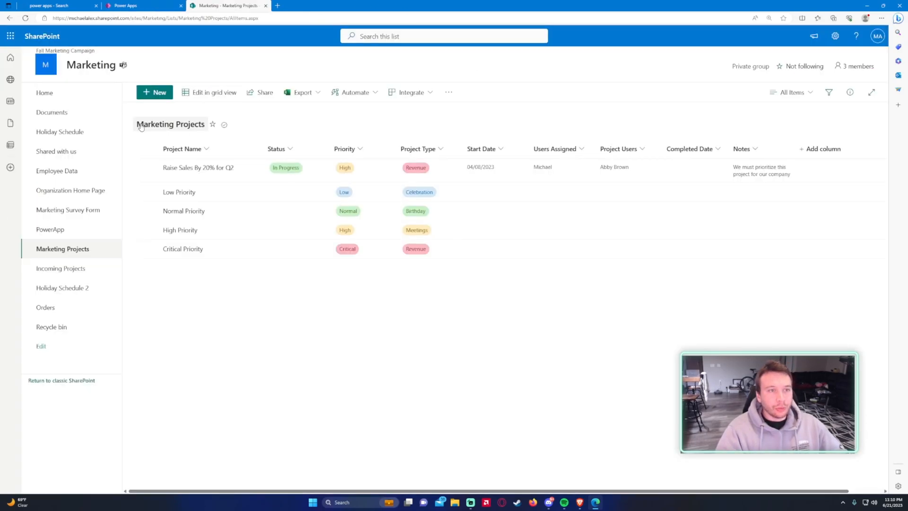
{"action": "left_click", "coordinate": [161, 7]}
{"action": "left_click", "coordinate": [295, 94]}
{"action": "key", "text": "ctrl+a"}
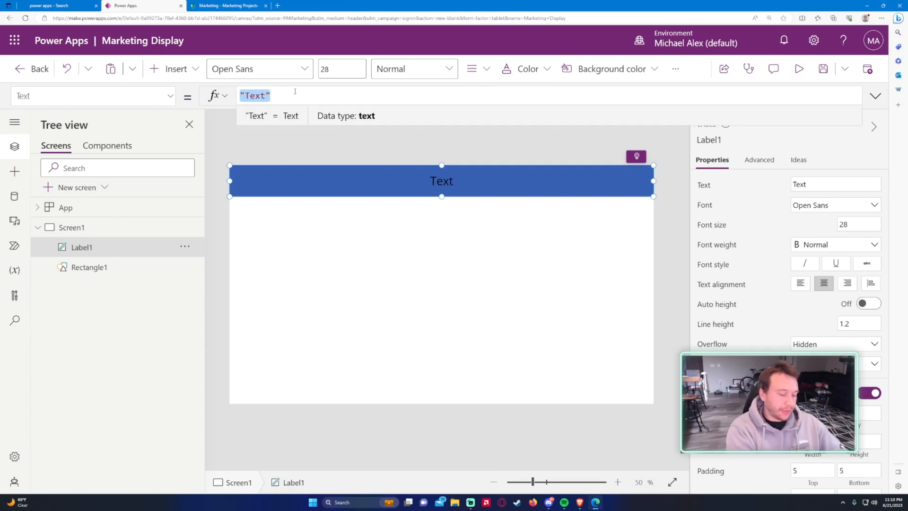
{"action": "type", "text": "\"Marketing "}
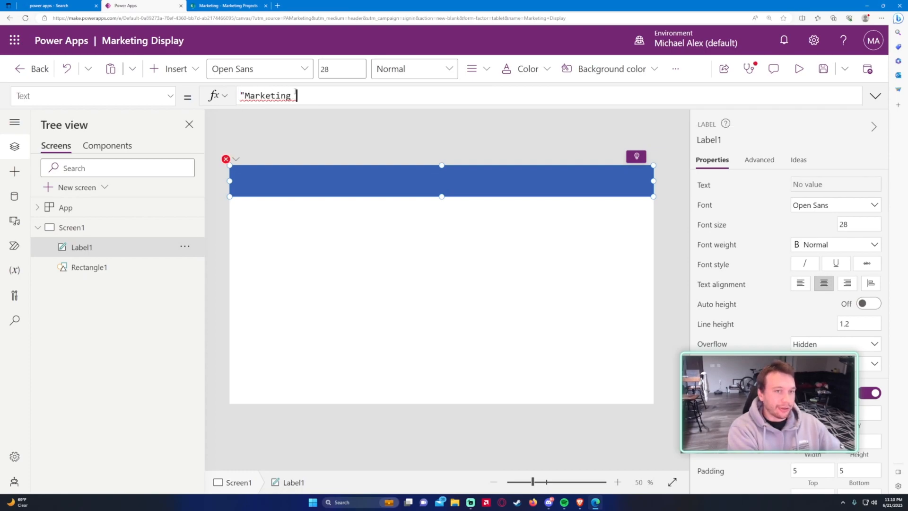
{"action": "type", "text": "Projects\""}
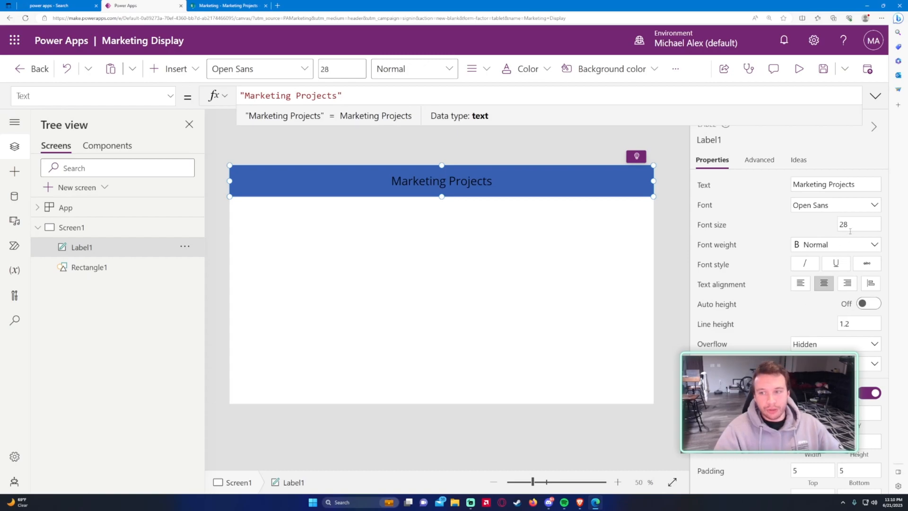
Step: Make the header label's text bold and set its font size to 38
{"action": "left_click", "coordinate": [833, 245]}
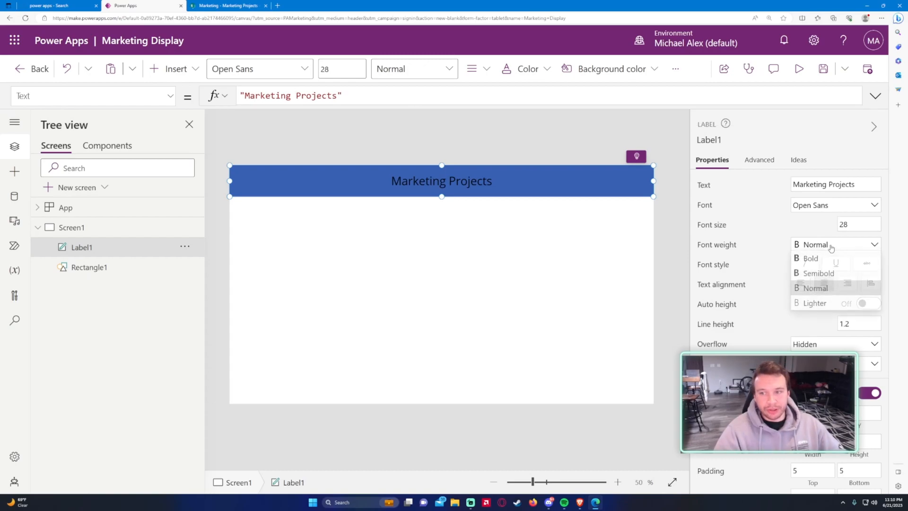
{"action": "left_click", "coordinate": [810, 260]}
{"action": "left_click", "coordinate": [849, 224]}
{"action": "type", "text": "380"}
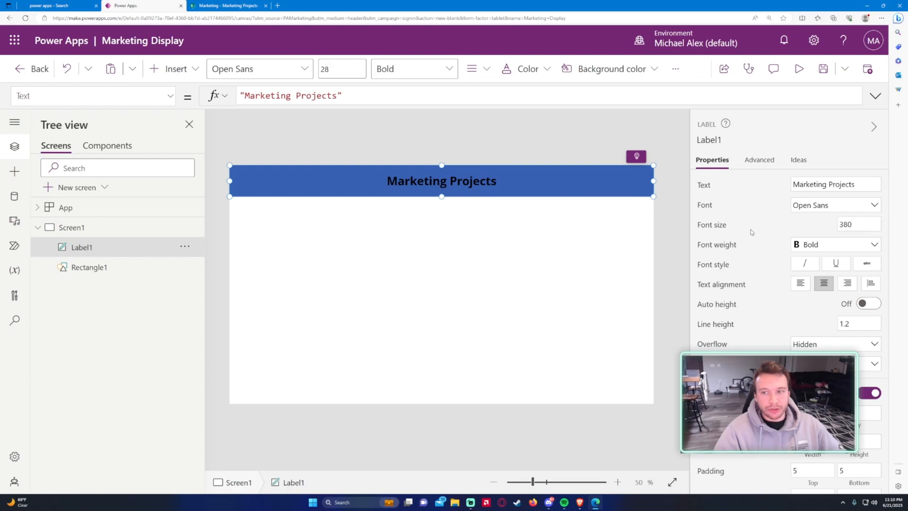
{"action": "key", "text": "BackSpace"}
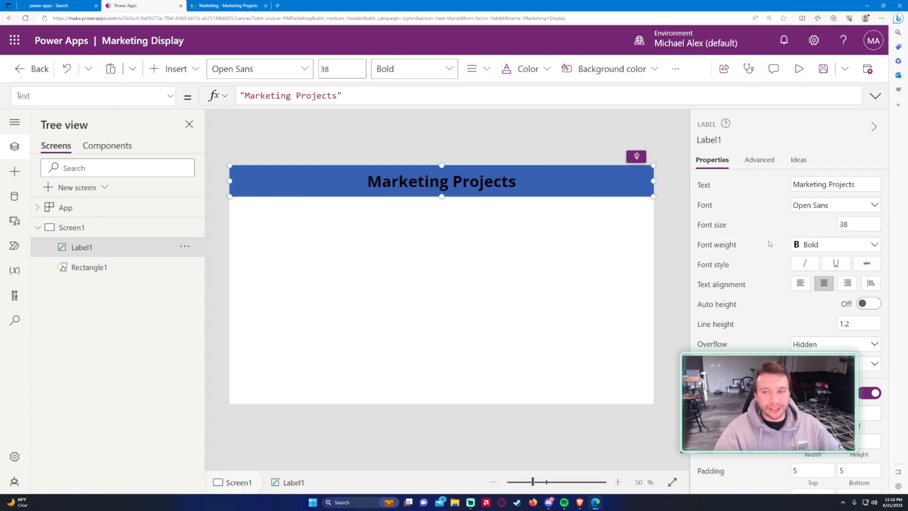
Step: Change the header label's text color to white
{"action": "scroll", "coordinate": [816, 349], "scroll_direction": "down", "scroll_amount": 5}
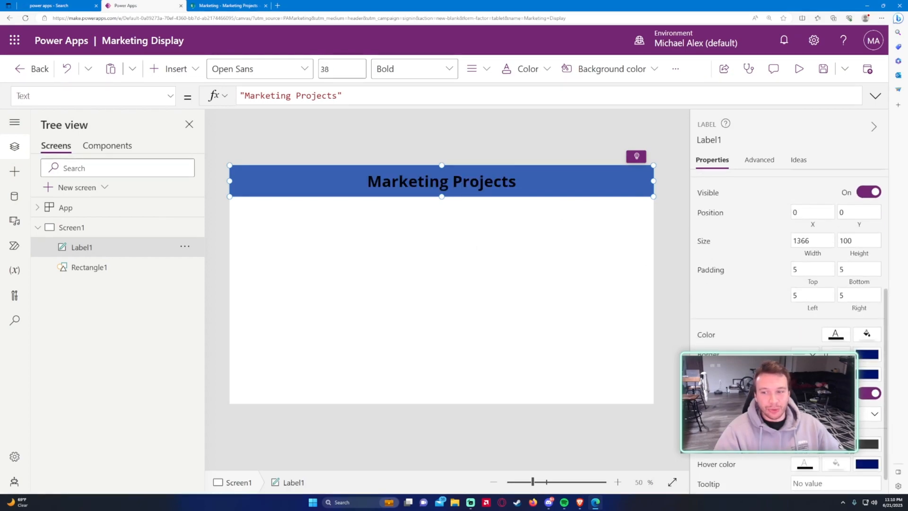
{"action": "left_click", "coordinate": [834, 314]}
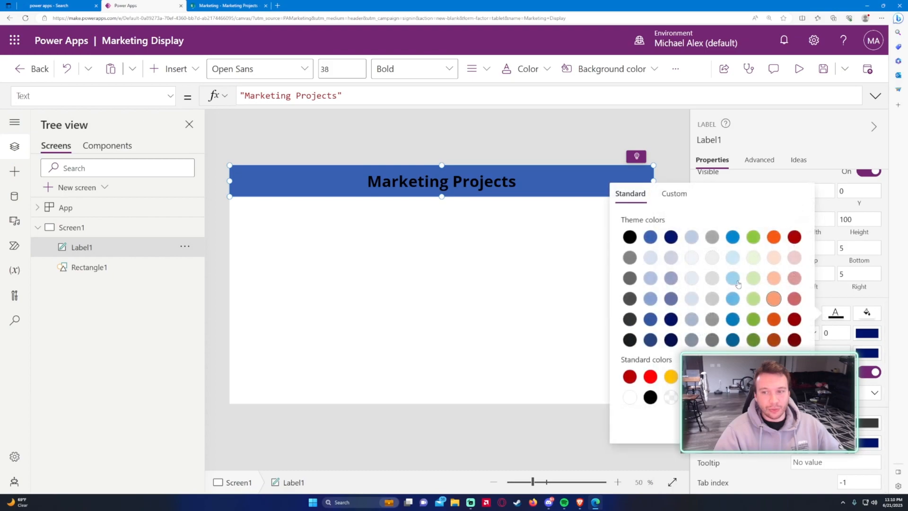
{"action": "left_click", "coordinate": [629, 397]}
{"action": "left_click", "coordinate": [501, 171]}
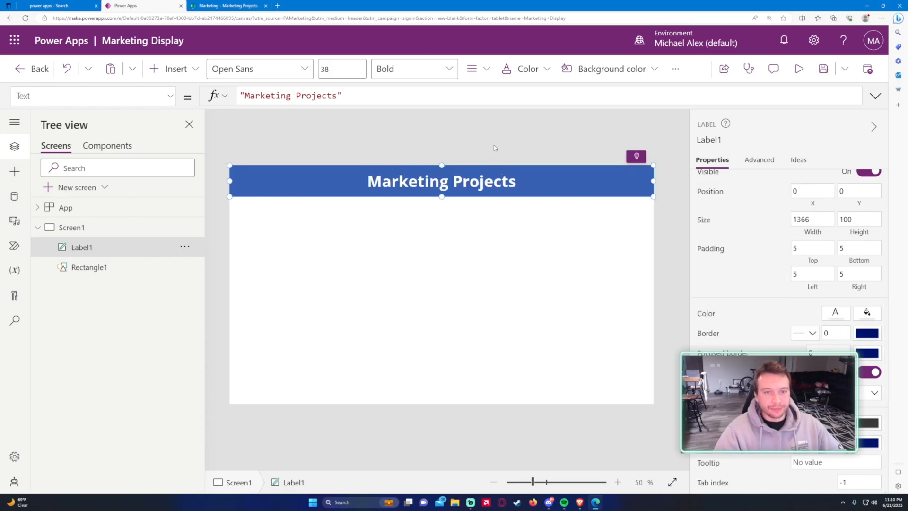
{"action": "left_click", "coordinate": [494, 144]}
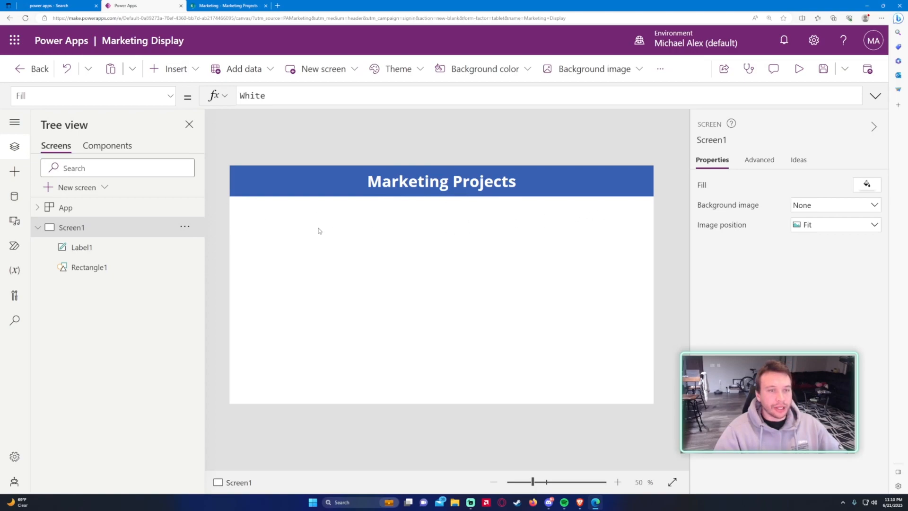
Step: Insert a vertical gallery and move it below the header against the screen's left edge, at position X 0, Y 176
{"action": "left_click", "coordinate": [167, 71]}
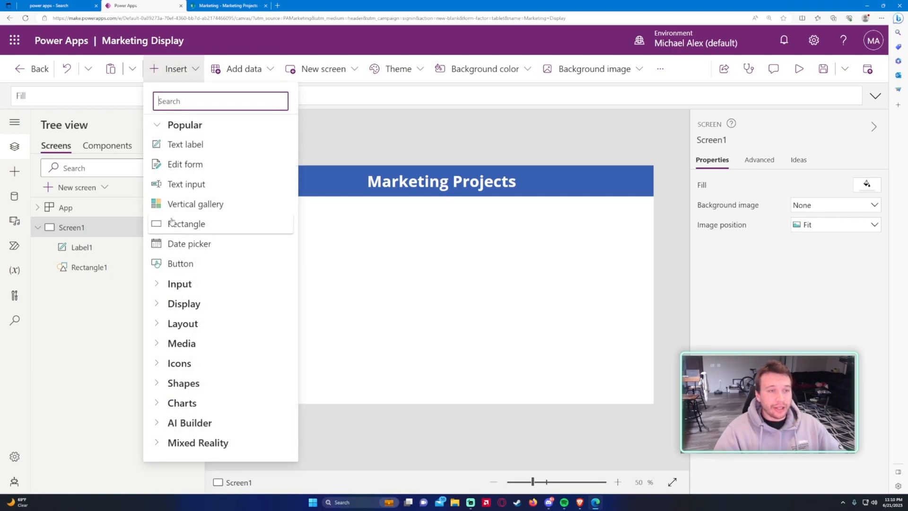
{"action": "left_click", "coordinate": [199, 208]}
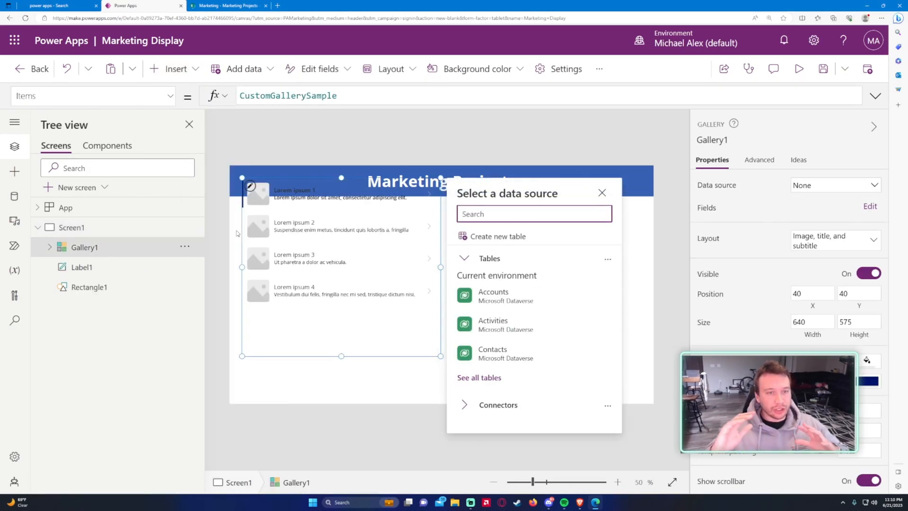
{"action": "left_click_drag", "start_coordinate": [294, 177], "coordinate": [282, 223]}
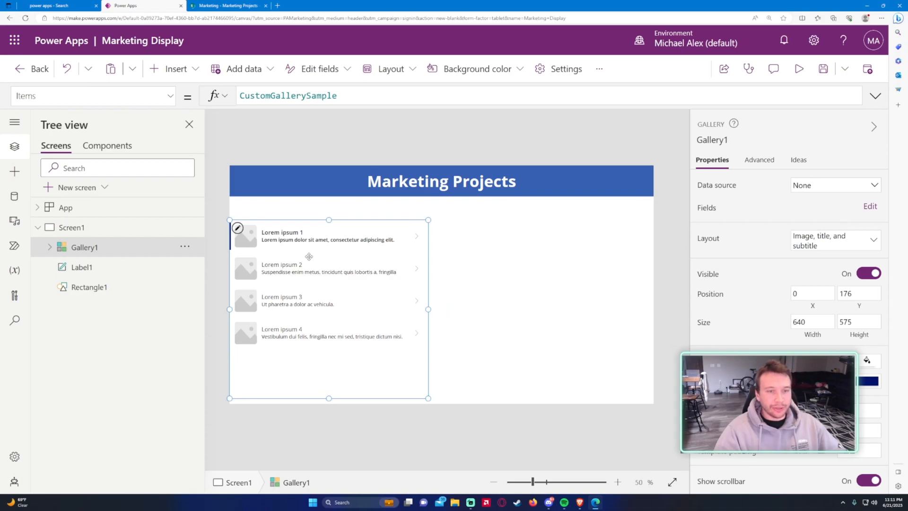
{"action": "left_click", "coordinate": [101, 95]}
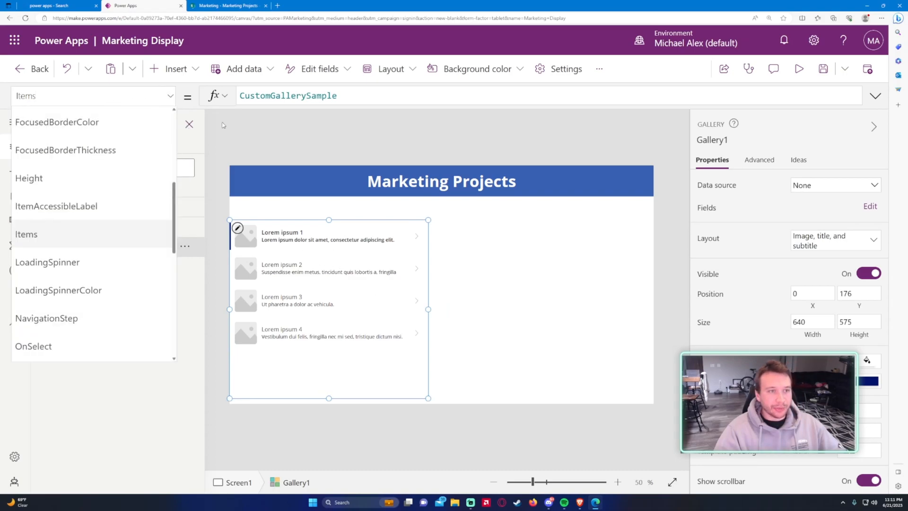
{"action": "left_click", "coordinate": [203, 127]}
{"action": "left_click", "coordinate": [227, 5]}
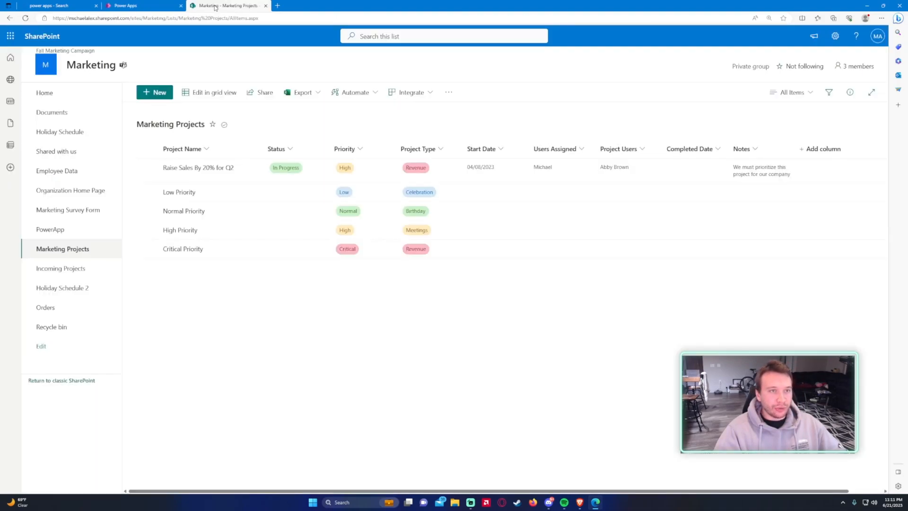
{"action": "left_click", "coordinate": [142, 5]}
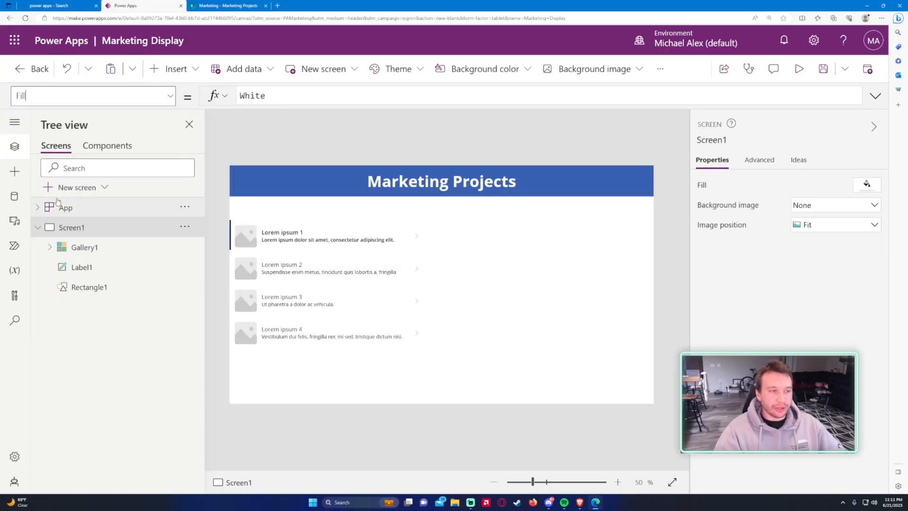
Step: Add the Marketing Projects list from the SharePoint Marketing site as a data source, using the existing SharePoint connection
{"action": "left_click", "coordinate": [11, 197]}
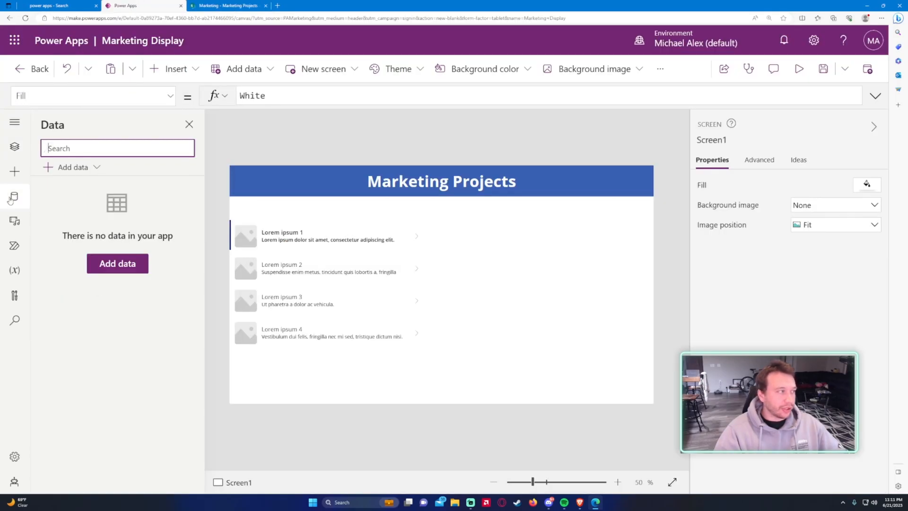
{"action": "left_click", "coordinate": [69, 167]}
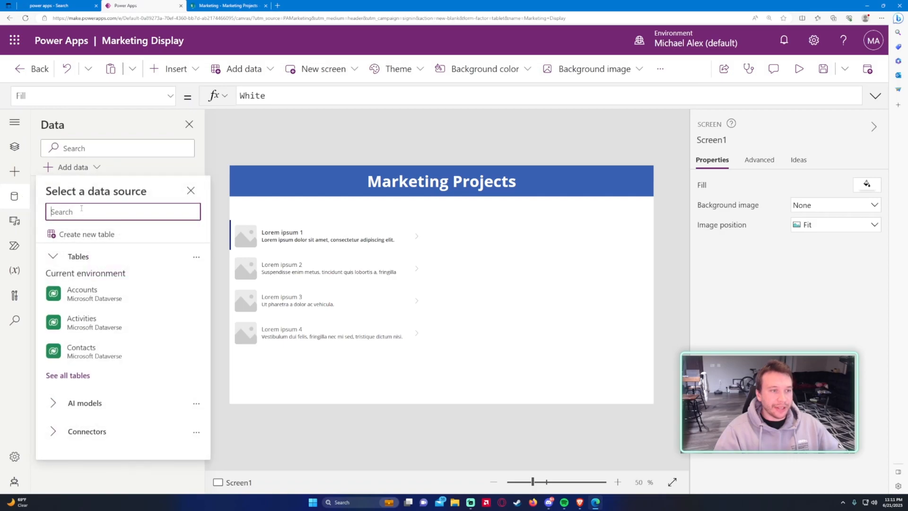
{"action": "type", "text": "sharepoint"}
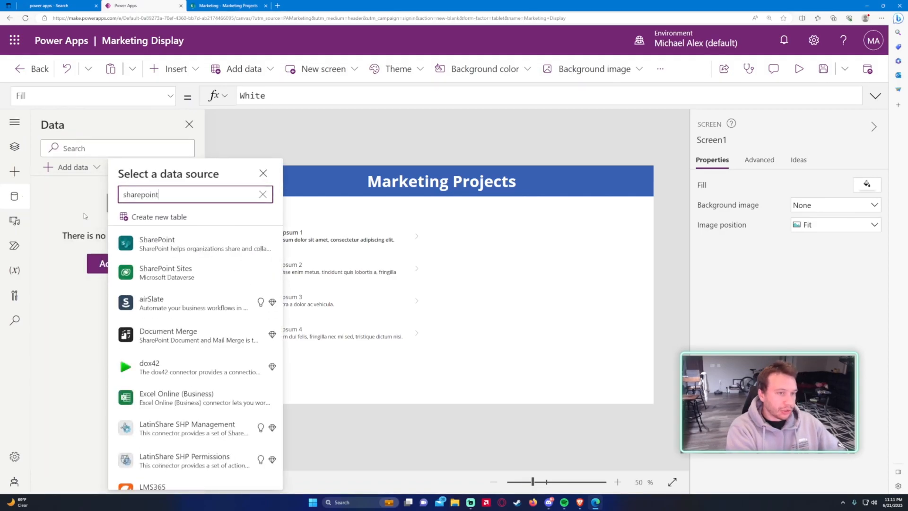
{"action": "left_click", "coordinate": [194, 243]}
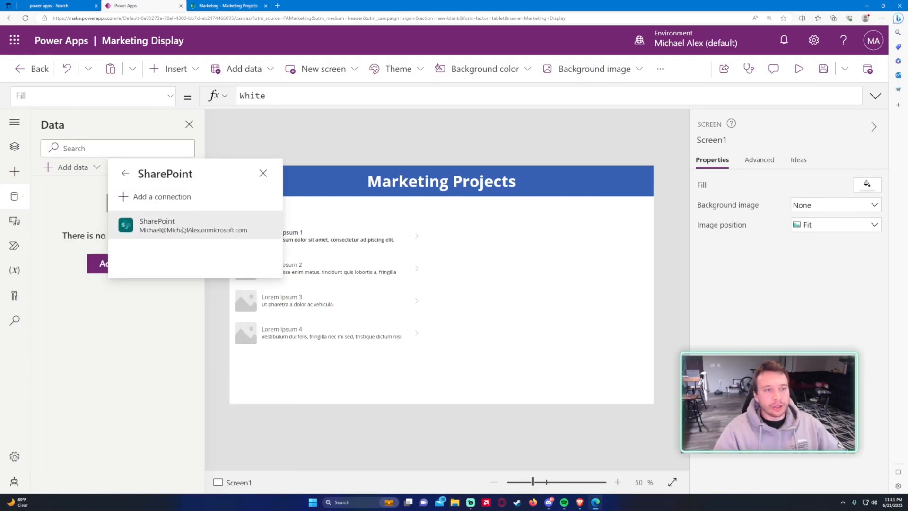
{"action": "left_click", "coordinate": [194, 227]}
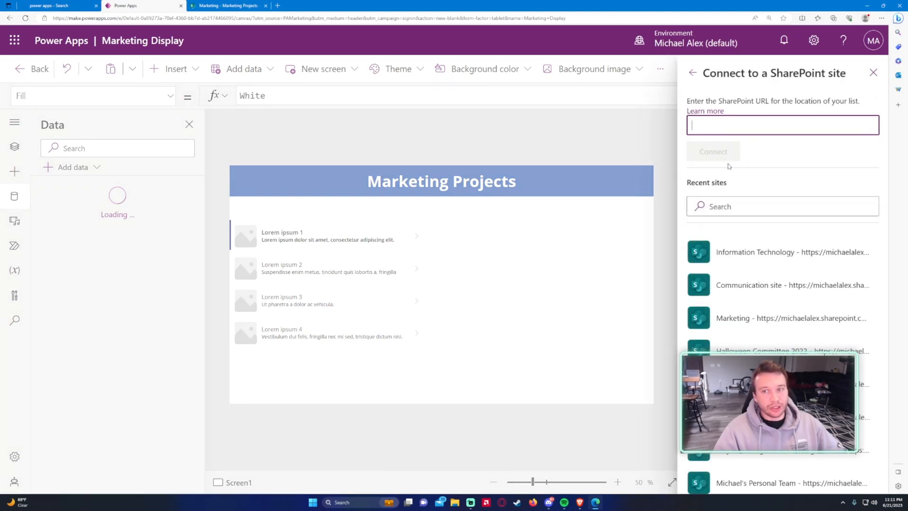
{"action": "left_click", "coordinate": [751, 321]}
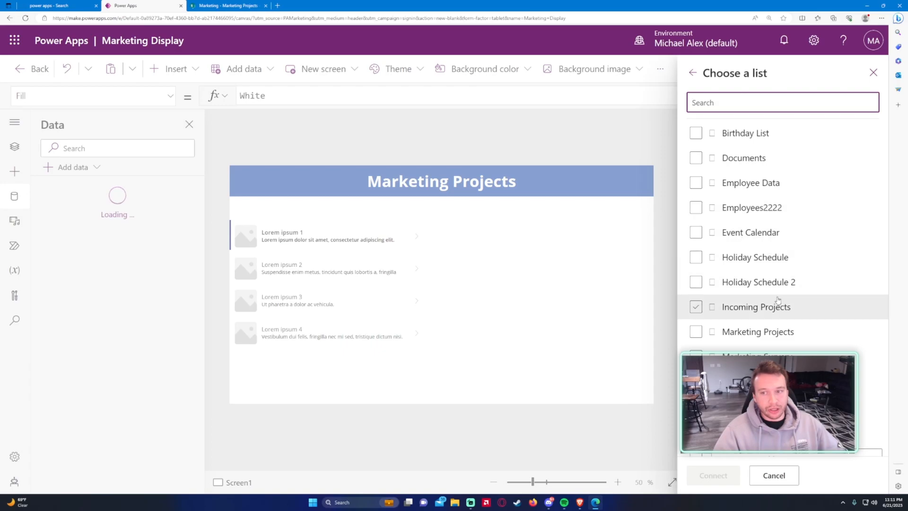
{"action": "left_click", "coordinate": [769, 323]}
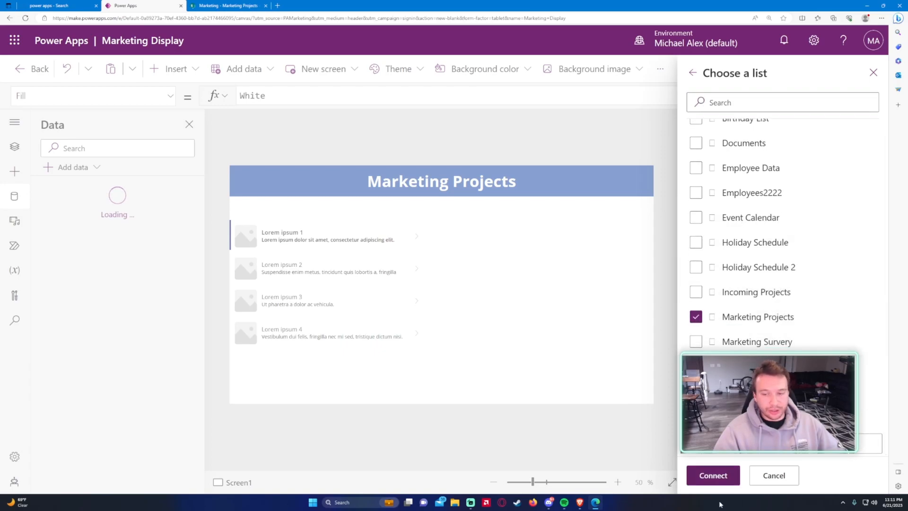
{"action": "left_click", "coordinate": [714, 478]}
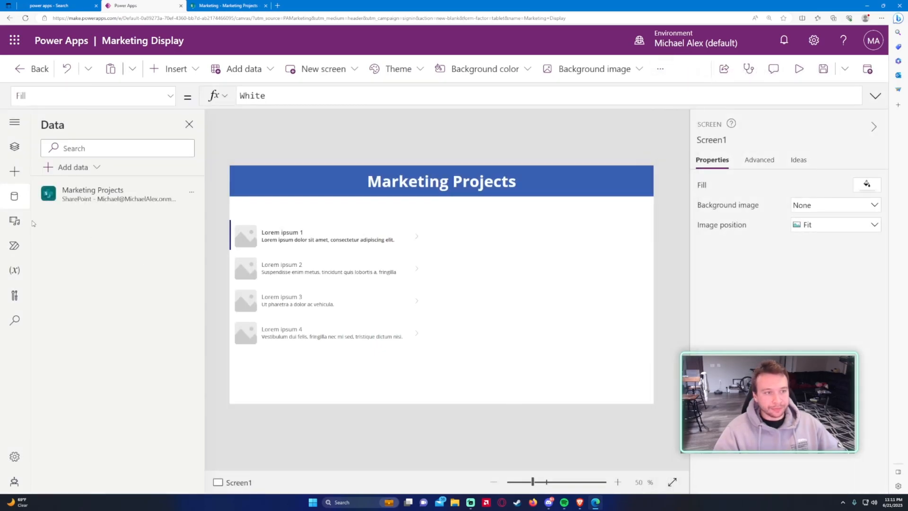
Step: Check the list in SharePoint and set the gallery's Items formula to 'Marketing Projects'
{"action": "left_click", "coordinate": [209, 3]}
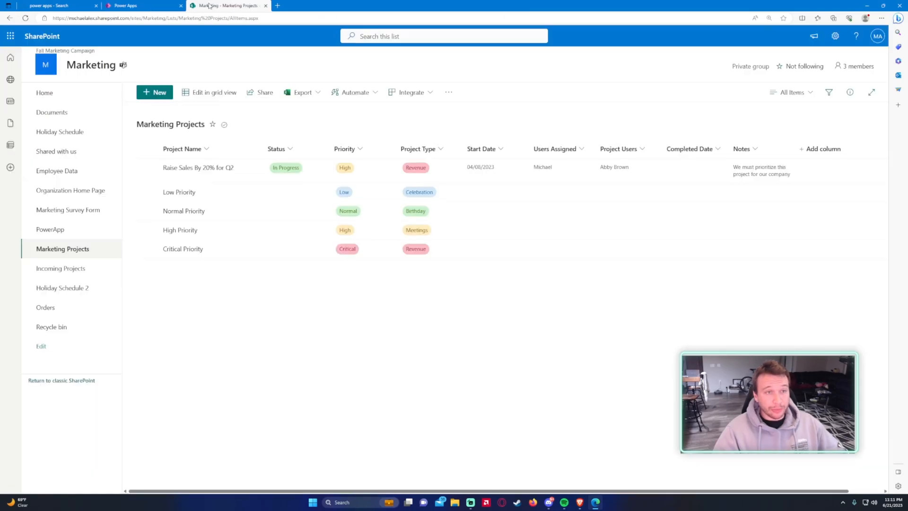
{"action": "left_click", "coordinate": [136, 2]}
{"action": "left_click", "coordinate": [14, 146]}
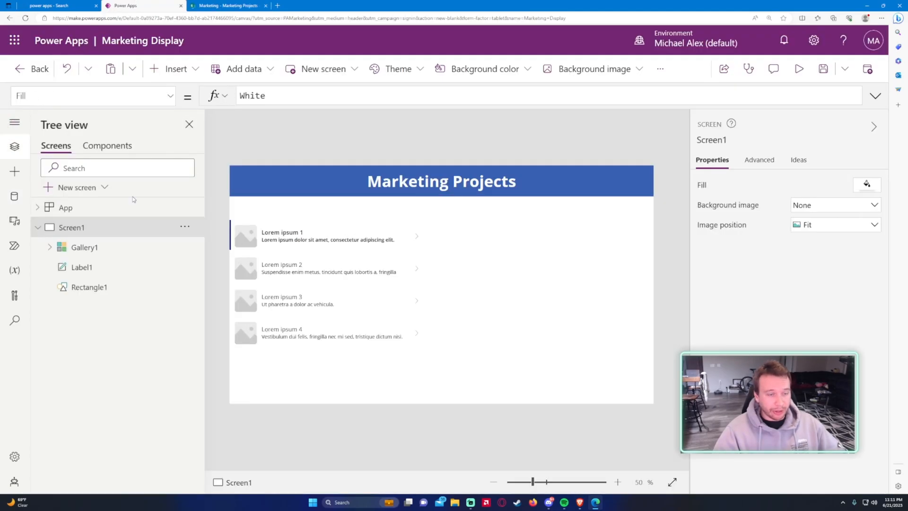
{"action": "left_click", "coordinate": [352, 249]}
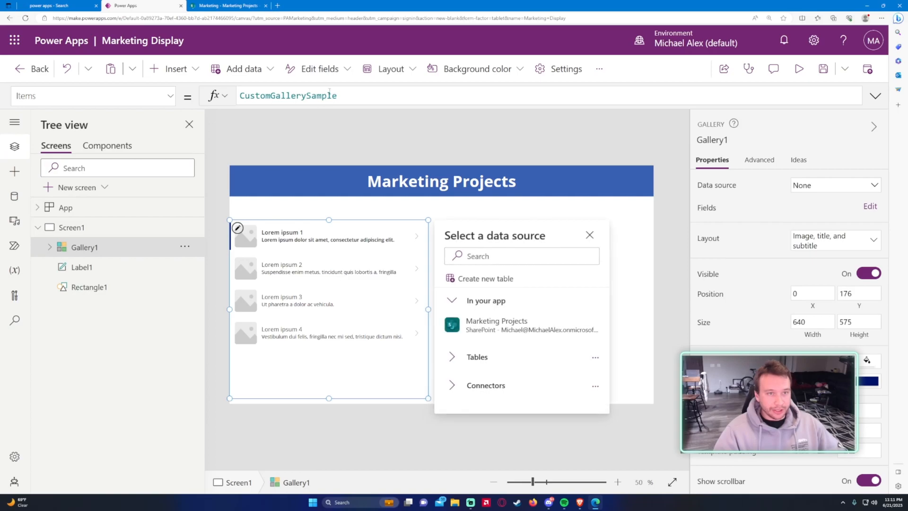
{"action": "left_click", "coordinate": [368, 98]}
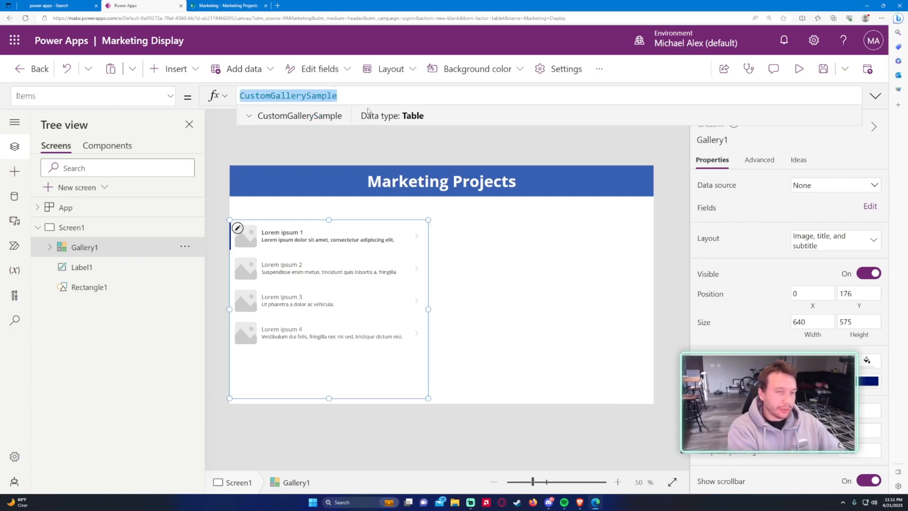
{"action": "type", "text": "'marketing"}
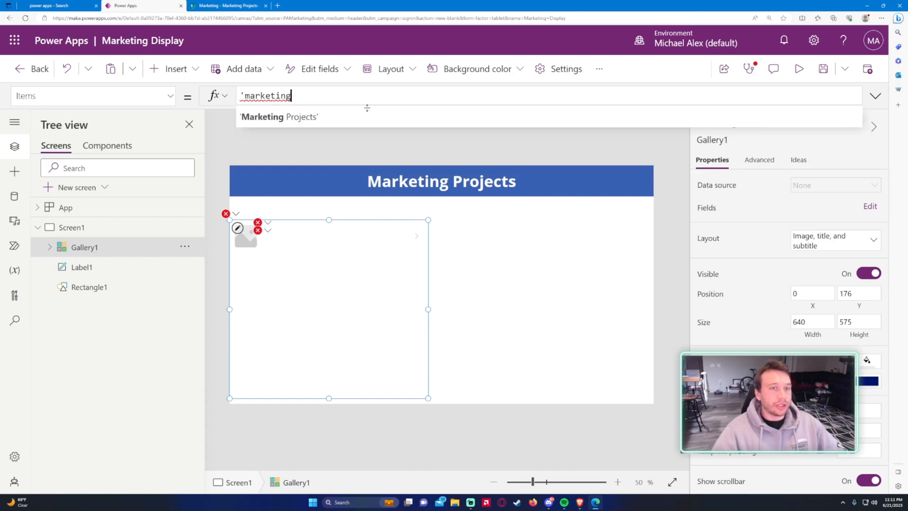
{"action": "left_click", "coordinate": [366, 111]}
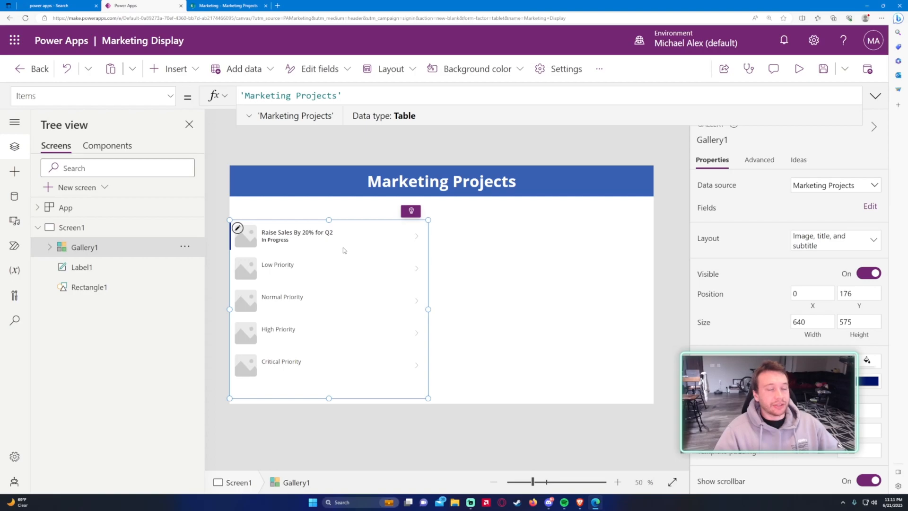
Step: Switch the gallery to the Blank layout and enlarge it to 1366 by 592, filling the screen below the header
{"action": "left_click", "coordinate": [832, 241]}
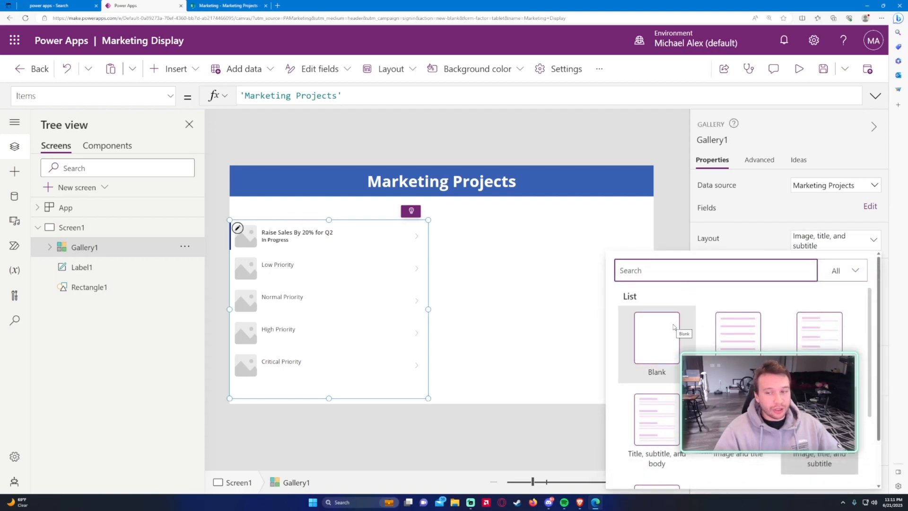
{"action": "left_click", "coordinate": [672, 329]}
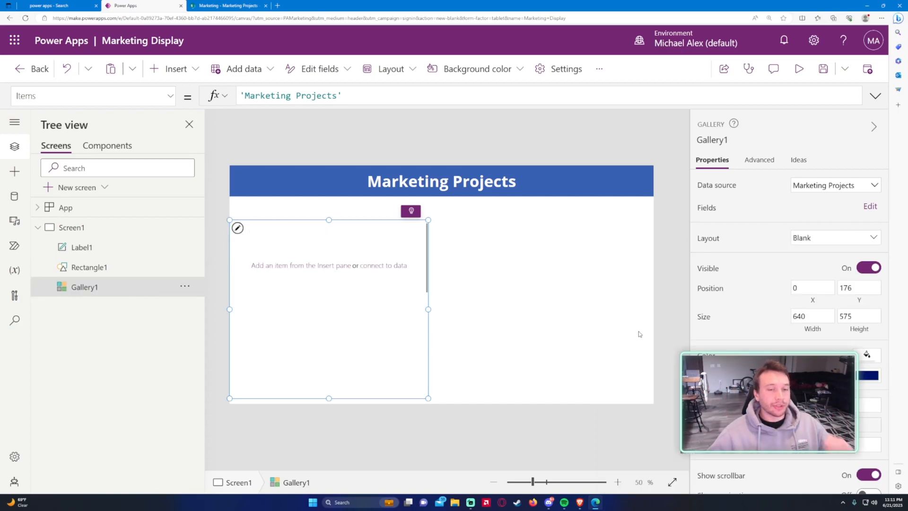
{"action": "left_click_drag", "start_coordinate": [430, 309], "coordinate": [653, 312]}
{"action": "left_click_drag", "start_coordinate": [443, 397], "coordinate": [435, 441]}
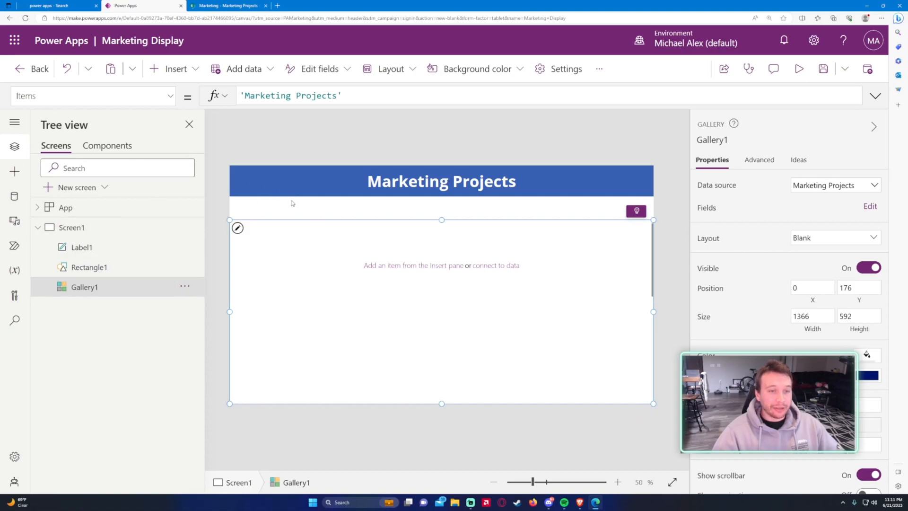
Step: Review the list columns in SharePoint and rename the header text label as Label_Header
{"action": "left_click", "coordinate": [226, 5]}
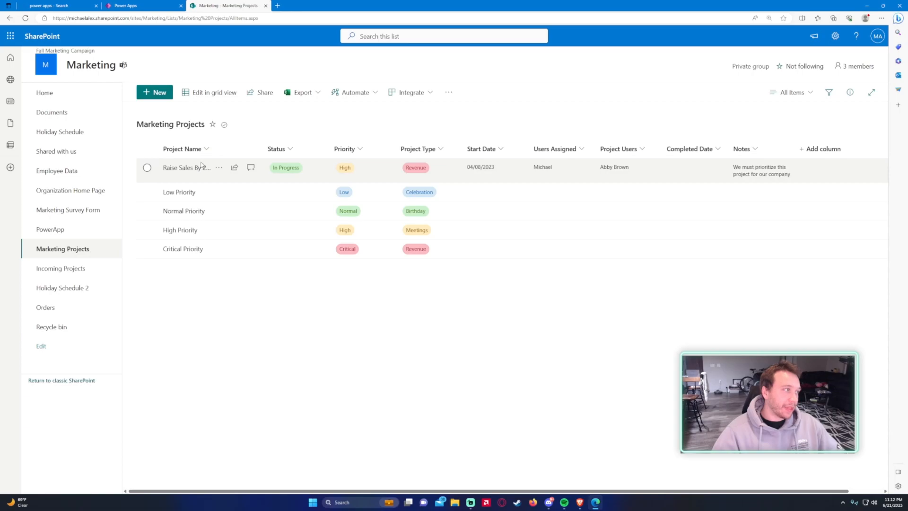
{"action": "left_click", "coordinate": [149, 5]}
{"action": "left_click", "coordinate": [107, 249]}
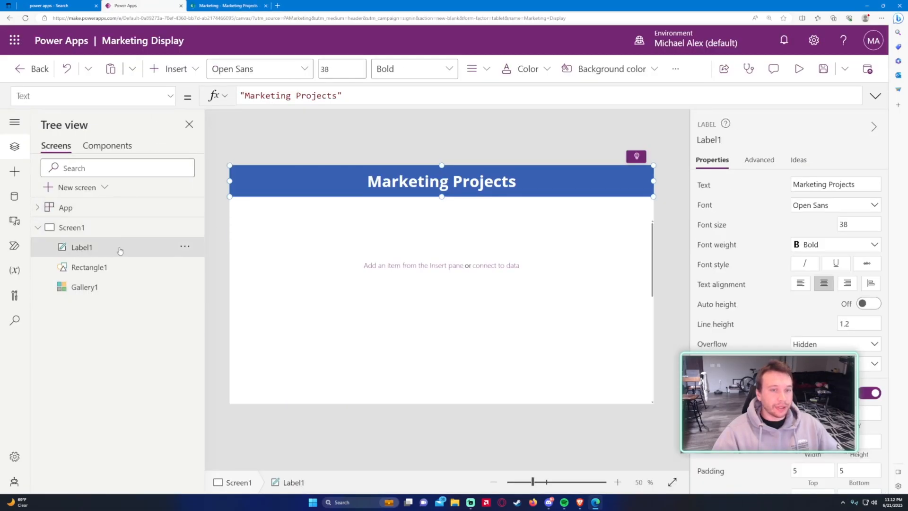
{"action": "double_click", "coordinate": [120, 249]}
{"action": "type", "text": "Lae"}
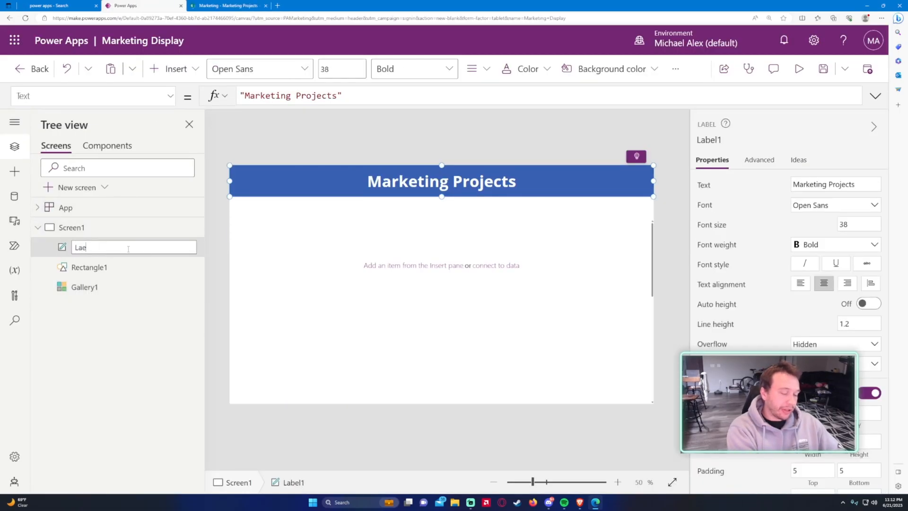
{"action": "type", "text": "el_Header"}
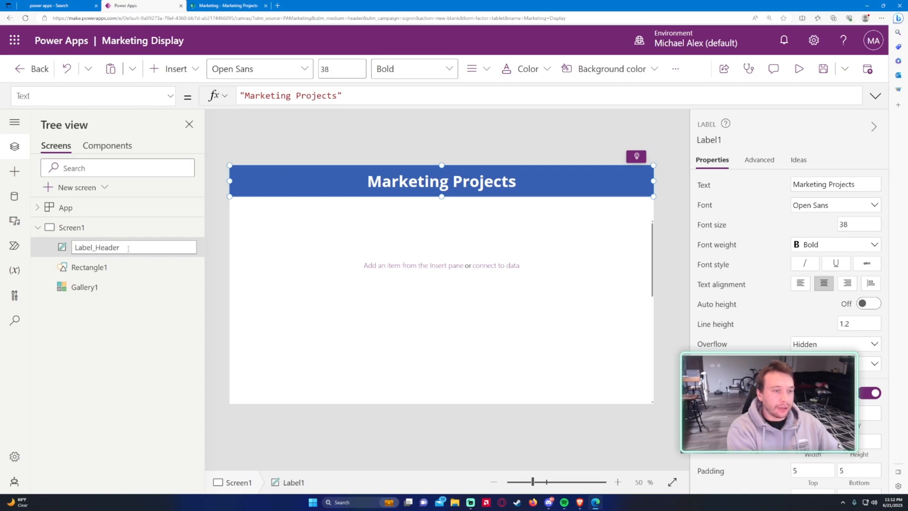
{"action": "key", "text": "Return"}
Step: Rename the header's blue rectangle as Rectangle_Header_Background
{"action": "double_click", "coordinate": [115, 269]}
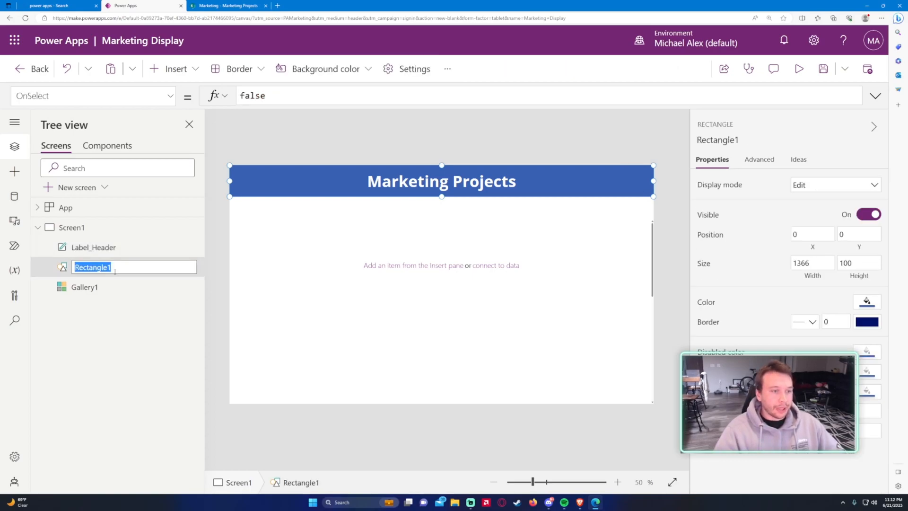
{"action": "type", "text": "Rectangle_"}
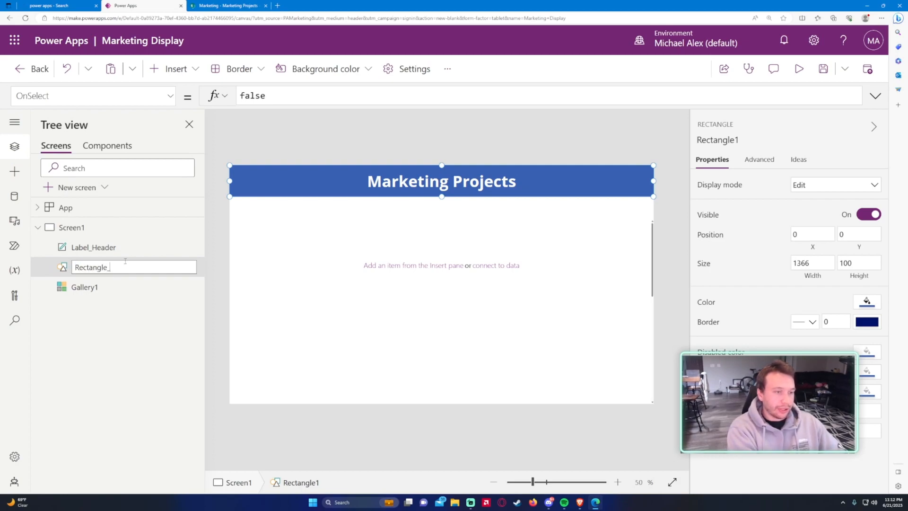
{"action": "type", "text": "Header_Back"}
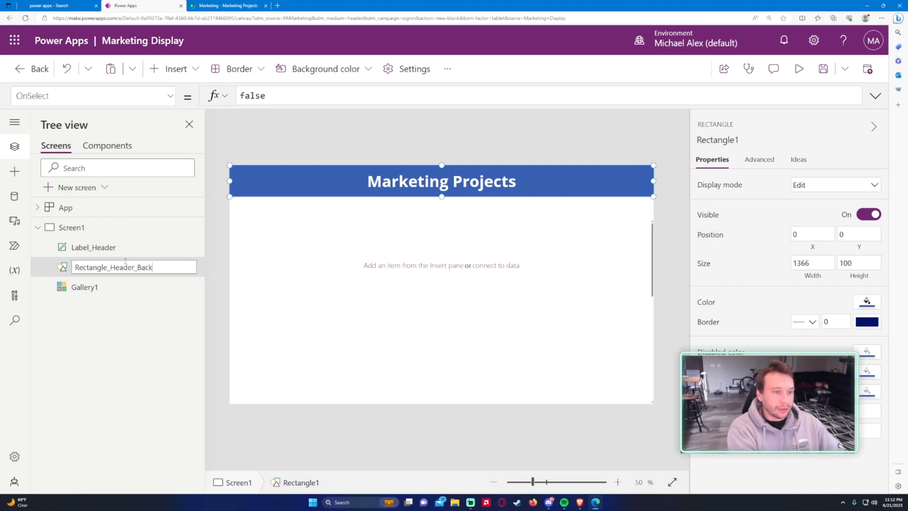
{"action": "type", "text": "ground"}
{"action": "key", "text": "Return"}
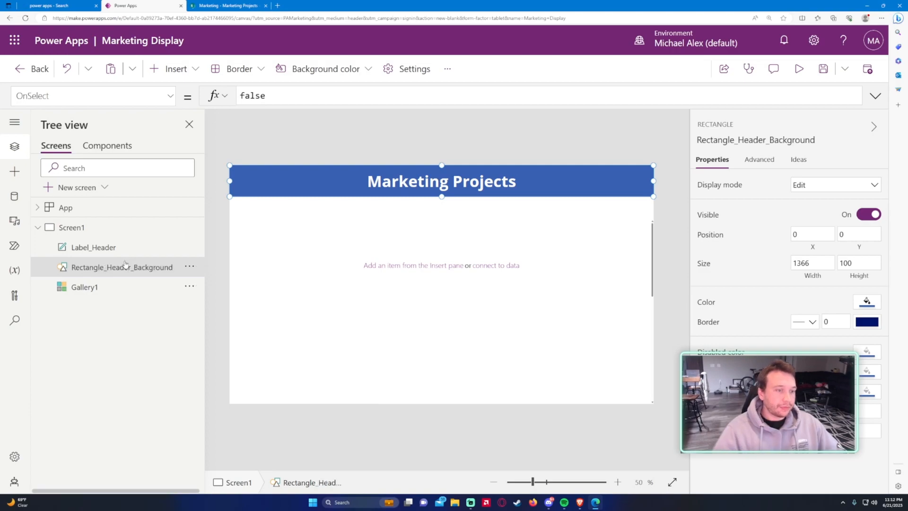
Step: Rename the gallery as Gallery_Marketing_Projects
{"action": "left_click", "coordinate": [118, 296]}
{"action": "type", "text": "G"}
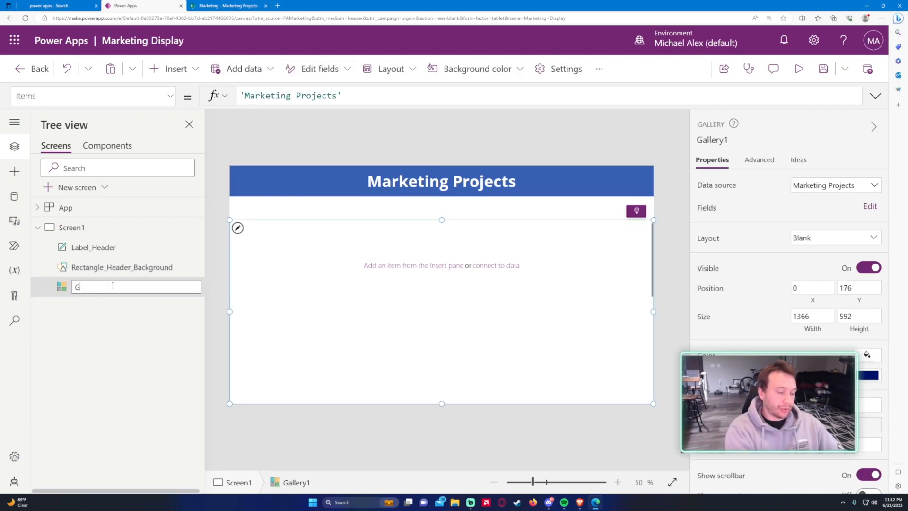
{"action": "type", "text": "allery_Marketing_Projke"}
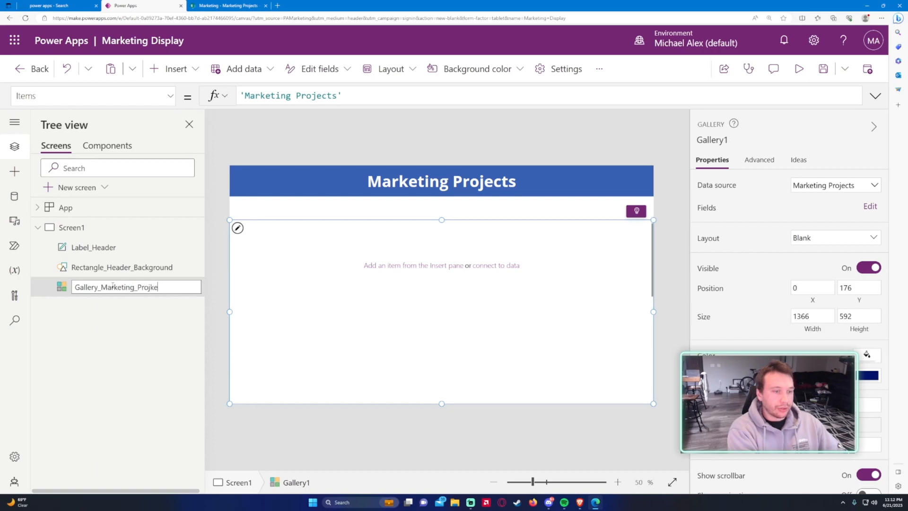
{"action": "type", "text": "s"}
{"action": "key", "text": "Return"}
Step: Insert a text label outside the gallery and set its Text formula to "Project Name", checking the column name in SharePoint
{"action": "left_click", "coordinate": [102, 247]}
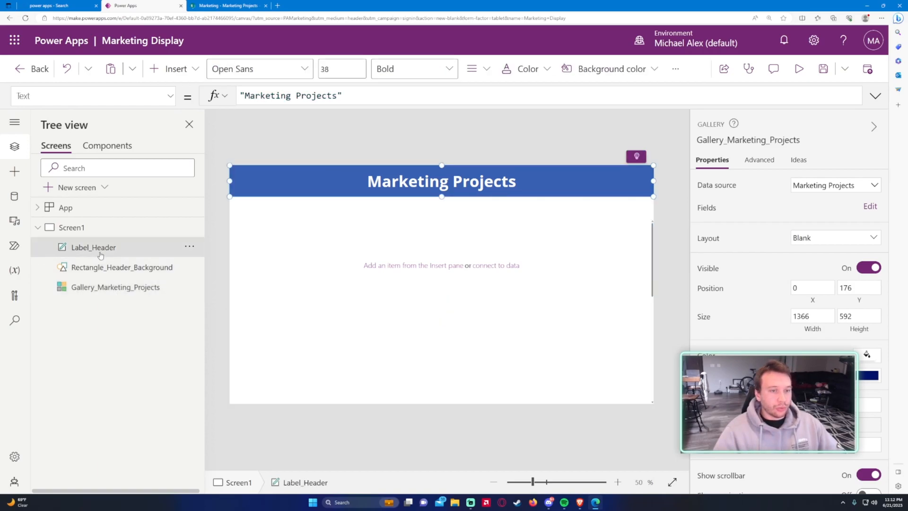
{"action": "left_click", "coordinate": [108, 266]}
{"action": "left_click", "coordinate": [101, 247]}
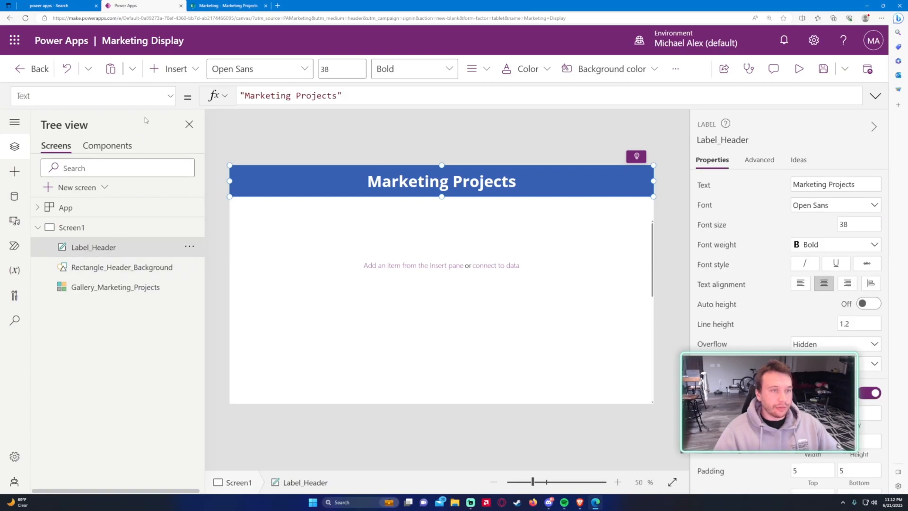
{"action": "left_click", "coordinate": [173, 69]}
{"action": "left_click", "coordinate": [180, 144]}
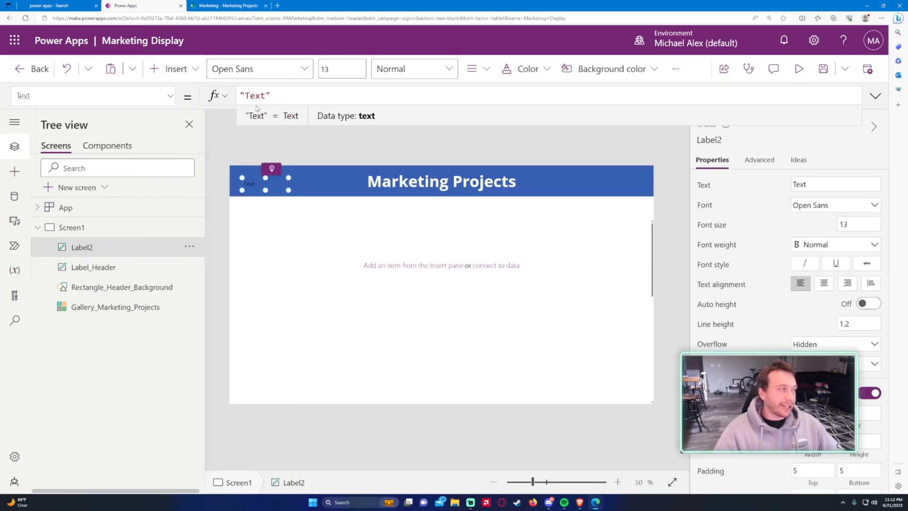
{"action": "key", "text": "ctrl+a"}
{"action": "type", "text": "\""}
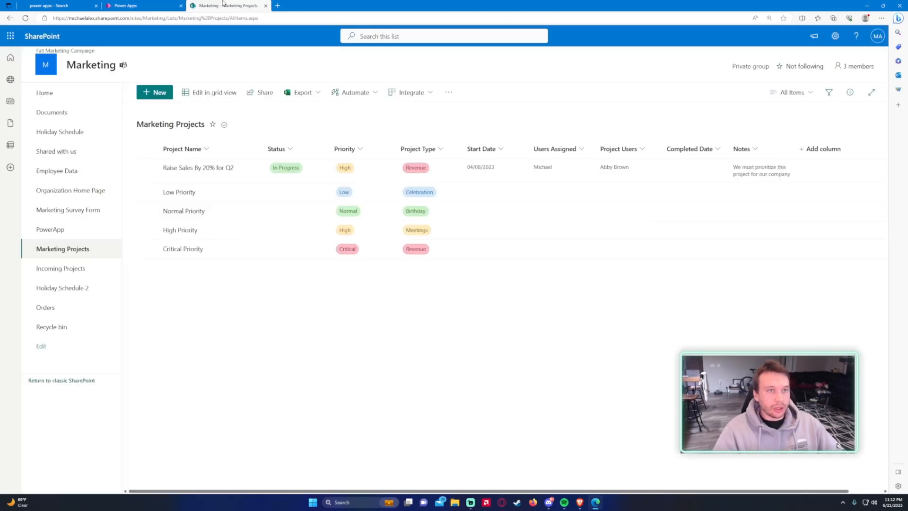
{"action": "left_click", "coordinate": [224, 5]}
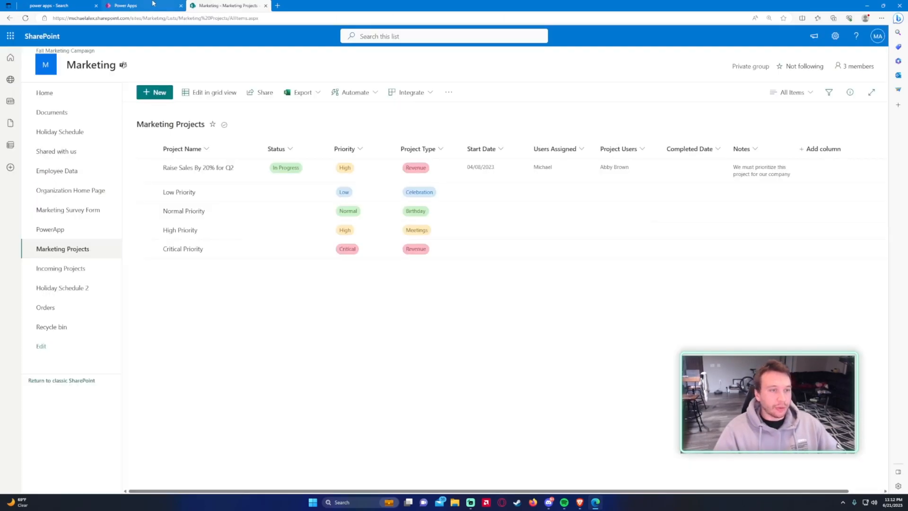
{"action": "left_click", "coordinate": [142, 5]}
{"action": "type", "text": "Proje"}
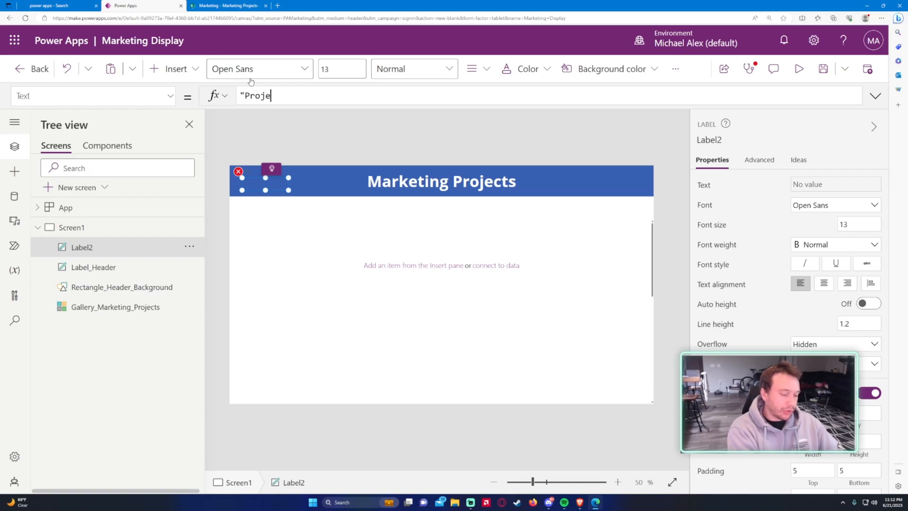
{"action": "type", "text": "ct Name\""}
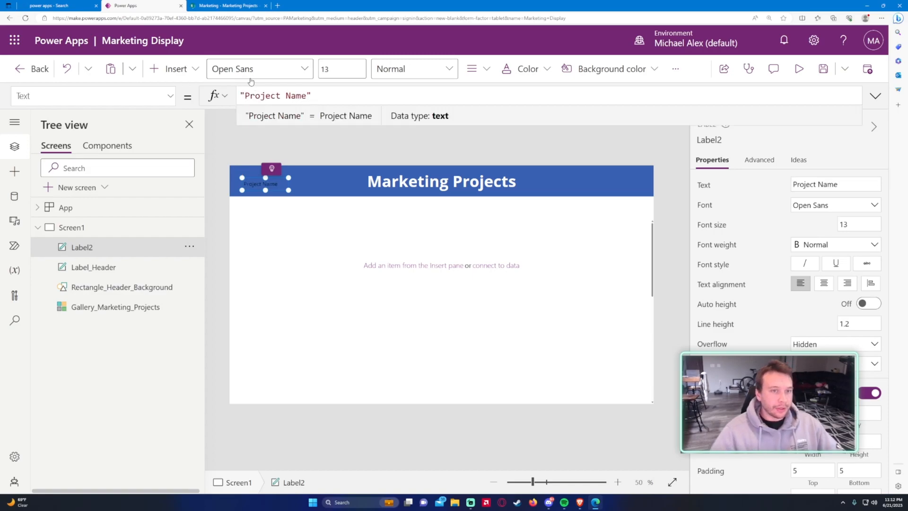
{"action": "left_click", "coordinate": [170, 96]}
{"action": "scroll", "coordinate": [118, 168], "scroll_direction": "down", "scroll_amount": 3}
{"action": "left_click", "coordinate": [299, 188]}
{"action": "left_click", "coordinate": [321, 184]}
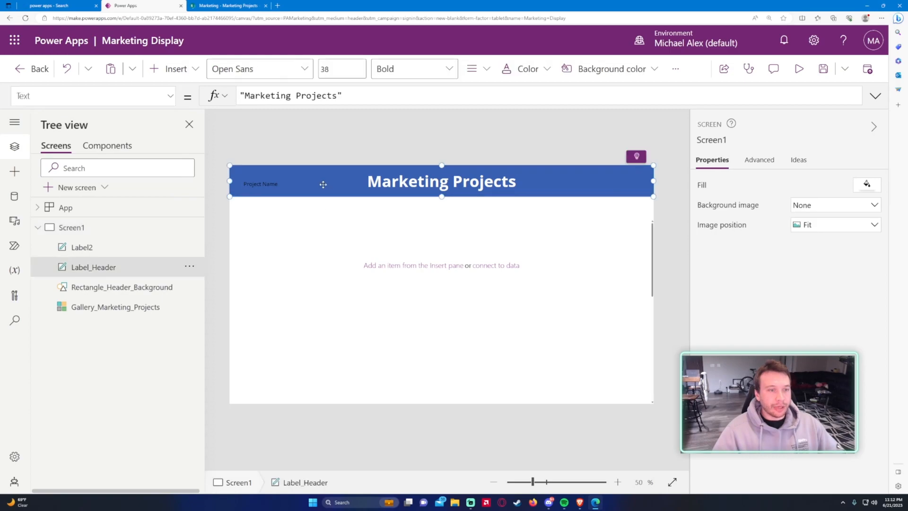
{"action": "left_click", "coordinate": [72, 289]}
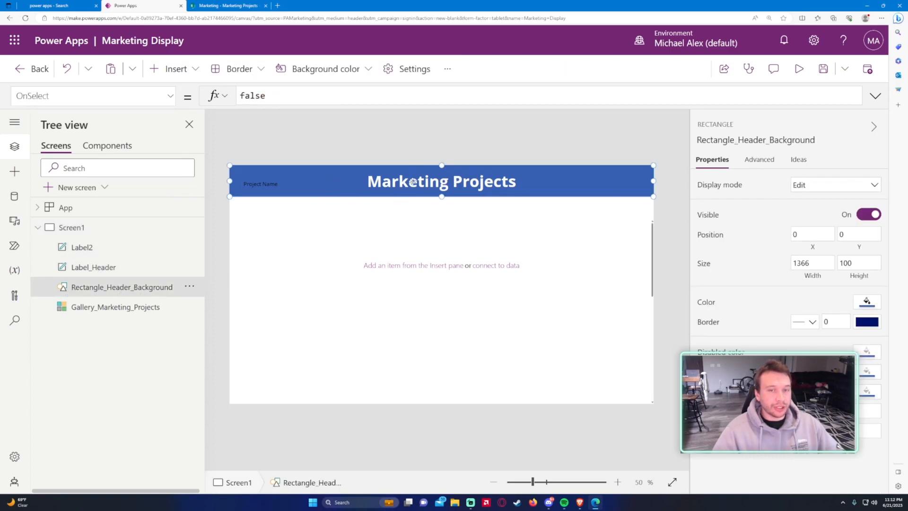
{"action": "left_click", "coordinate": [170, 95]}
{"action": "scroll", "coordinate": [95, 227], "scroll_direction": "down", "scroll_amount": 3}
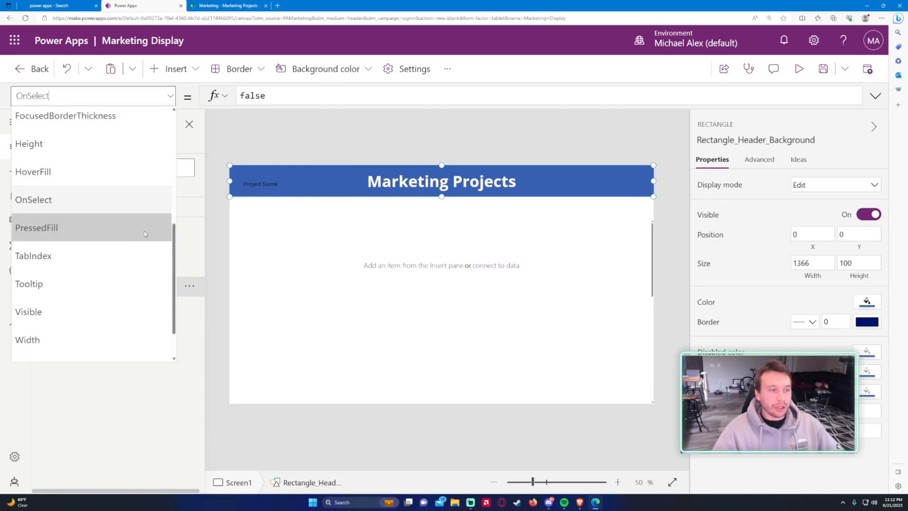
{"action": "left_click", "coordinate": [281, 304]}
Step: Rename the Project Name label as Label_GalleryHeader_ProjectName
{"action": "left_click", "coordinate": [128, 250]}
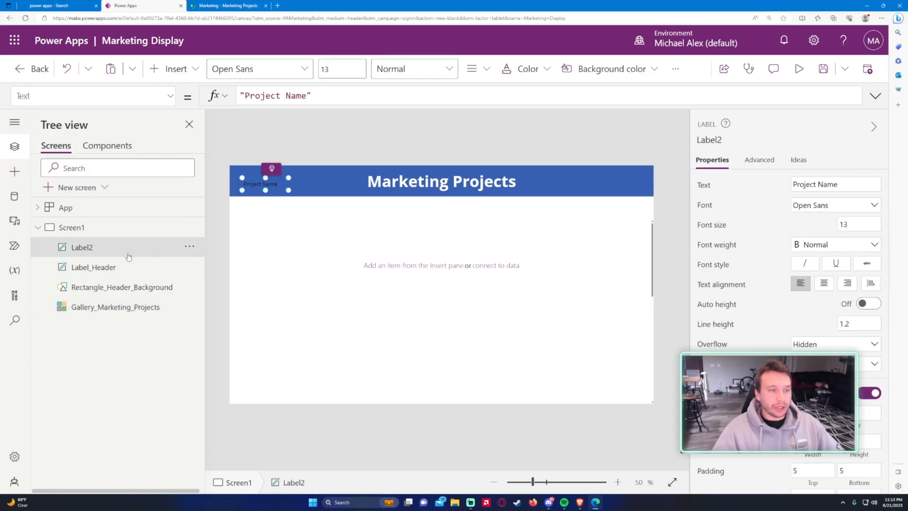
{"action": "double_click", "coordinate": [127, 251]}
{"action": "type", "text": "Label_Hea"}
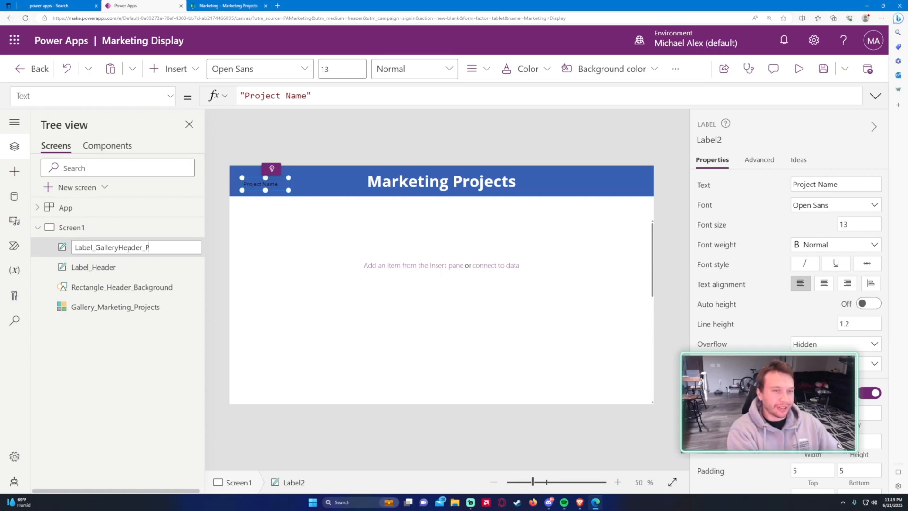
{"action": "type", "text": "e"}
{"action": "key", "text": "Return"}
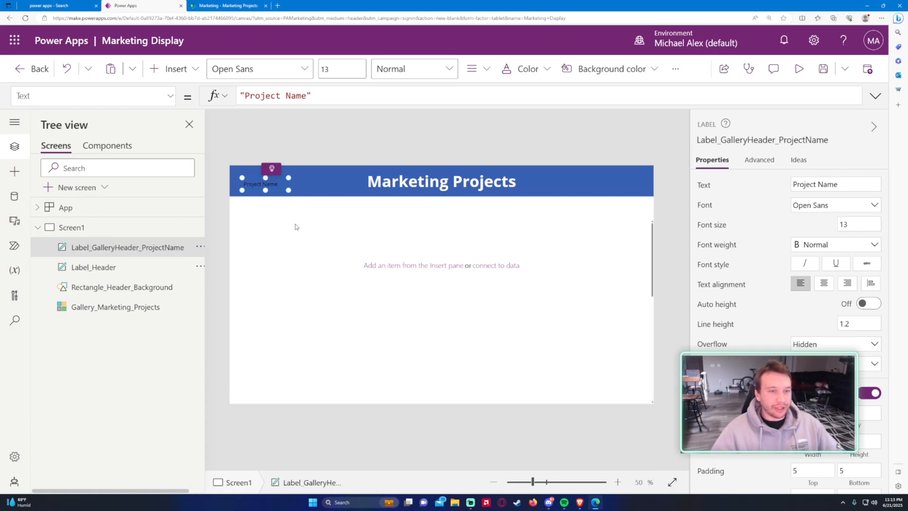
Step: Shorten the Project Name label's control name to Label_GH_ProjectName
{"action": "double_click", "coordinate": [152, 247]}
{"action": "left_click", "coordinate": [112, 247]}
{"action": "mouse_move", "coordinate": [117, 248]}
{"action": "left_mouse_down"}
{"action": "mouse_move", "coordinate": [99, 248]}
{"action": "mouse_move", "coordinate": [113, 248]}
{"action": "left_mouse_up"}
{"action": "key", "text": "BackSpace"}
{"action": "key", "text": "BackSpace"}
{"action": "key", "text": "Return"}
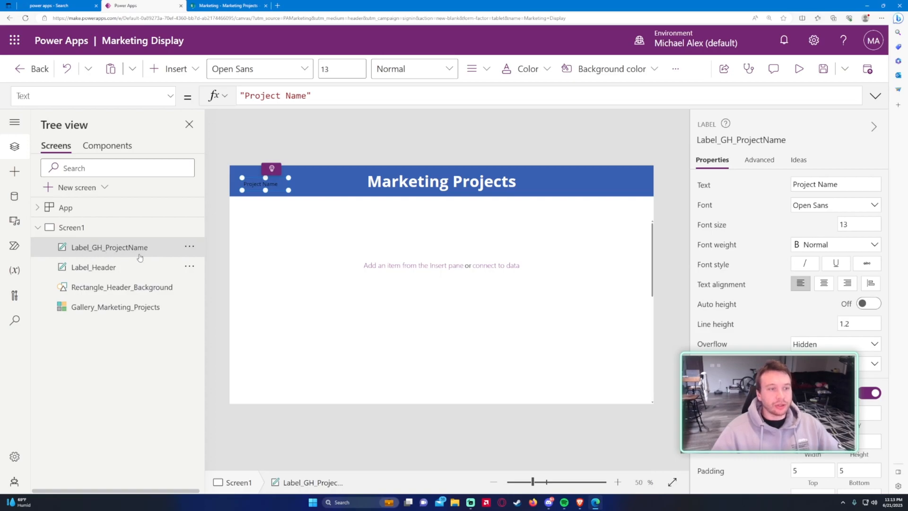
Step: Move the Project Name label directly below the blue header at the screen's left edge, at X 0 and Y 100
{"action": "left_click", "coordinate": [78, 104]}
{"action": "scroll", "coordinate": [71, 260], "scroll_direction": "down", "scroll_amount": 10}
{"action": "scroll", "coordinate": [69, 236], "scroll_direction": "down", "scroll_amount": 3}
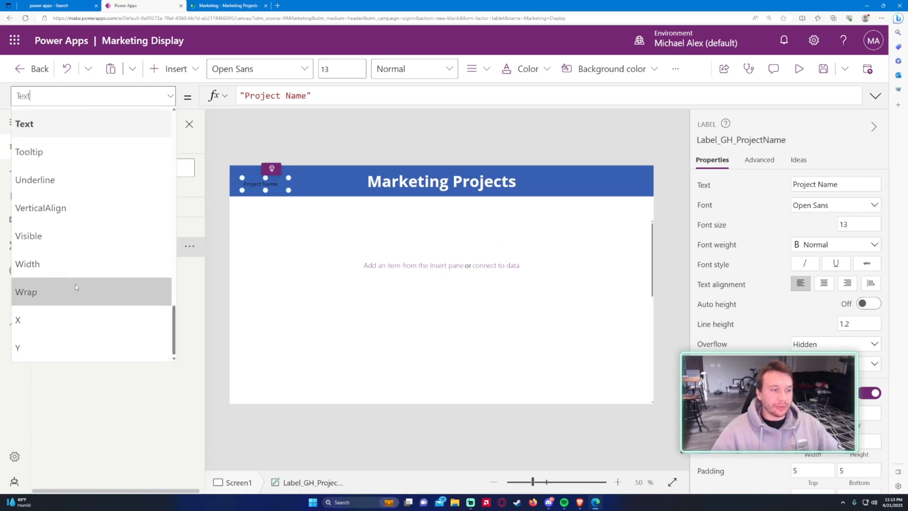
{"action": "left_click", "coordinate": [43, 318]}
{"action": "mouse_move", "coordinate": [245, 186]}
{"action": "left_mouse_down"}
{"action": "mouse_move", "coordinate": [236, 187]}
{"action": "mouse_move", "coordinate": [236, 204]}
{"action": "mouse_move", "coordinate": [598, 211]}
{"action": "mouse_move", "coordinate": [191, 229]}
{"action": "mouse_move", "coordinate": [325, 208]}
{"action": "mouse_move", "coordinate": [246, 204]}
{"action": "left_mouse_up"}
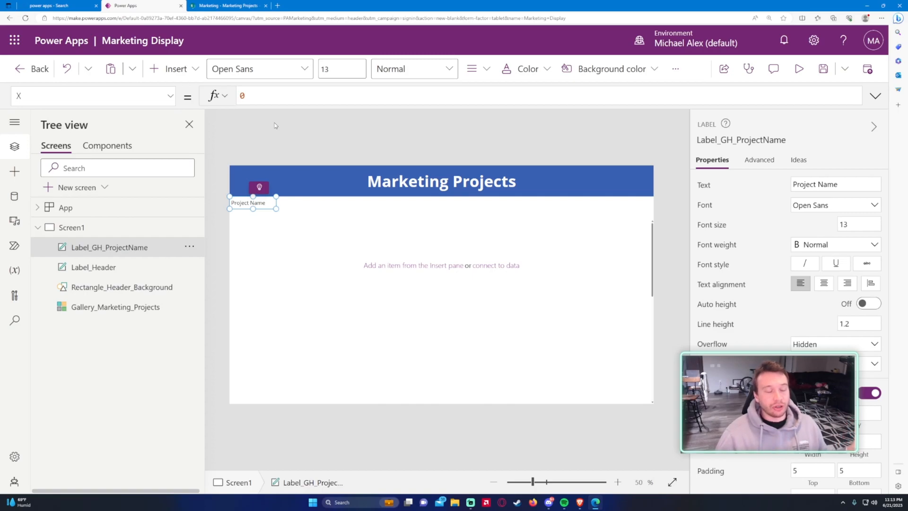
Step: Set the Project Name label's Y formula to Rectangle_Header_Background.Height
{"action": "left_click", "coordinate": [135, 98]}
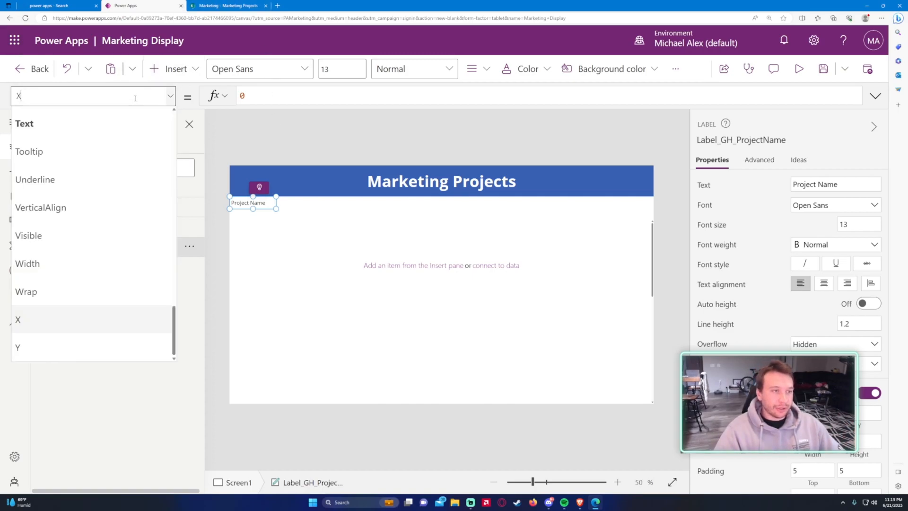
{"action": "left_click", "coordinate": [102, 346]}
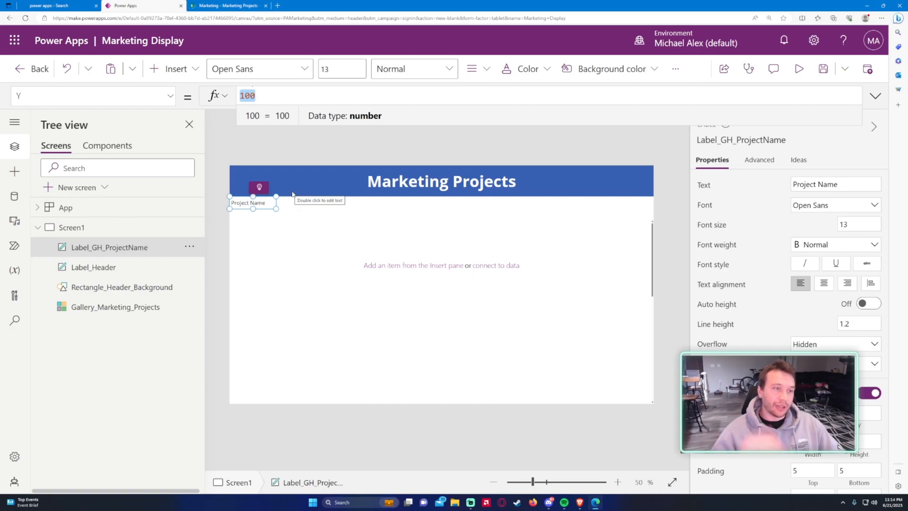
{"action": "type", "text": "Rectangle_Header"}
{"action": "key", "text": "Tab"}
{"action": "type", "text": ".Height"}
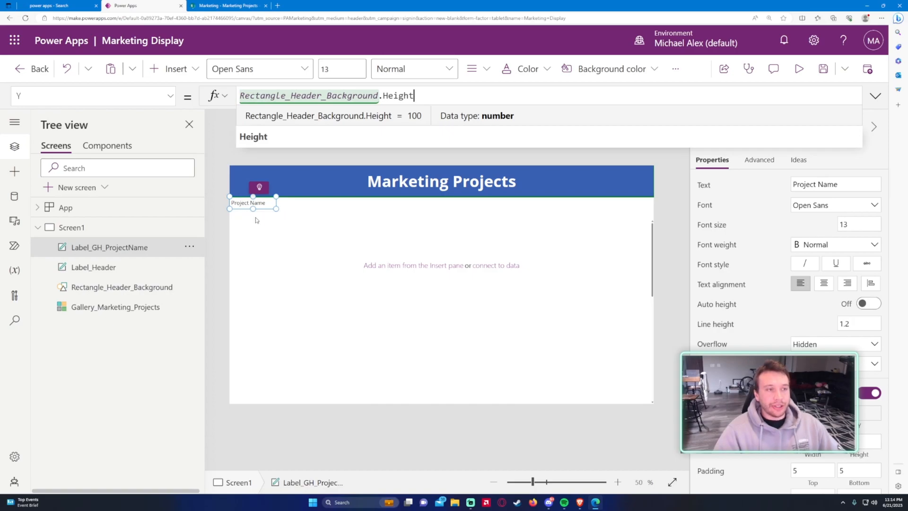
Step: Try a Height of 80 for the Project Name label and settle on 60
{"action": "left_click", "coordinate": [170, 96]}
{"action": "scroll", "coordinate": [83, 169], "scroll_direction": "up", "scroll_amount": 5}
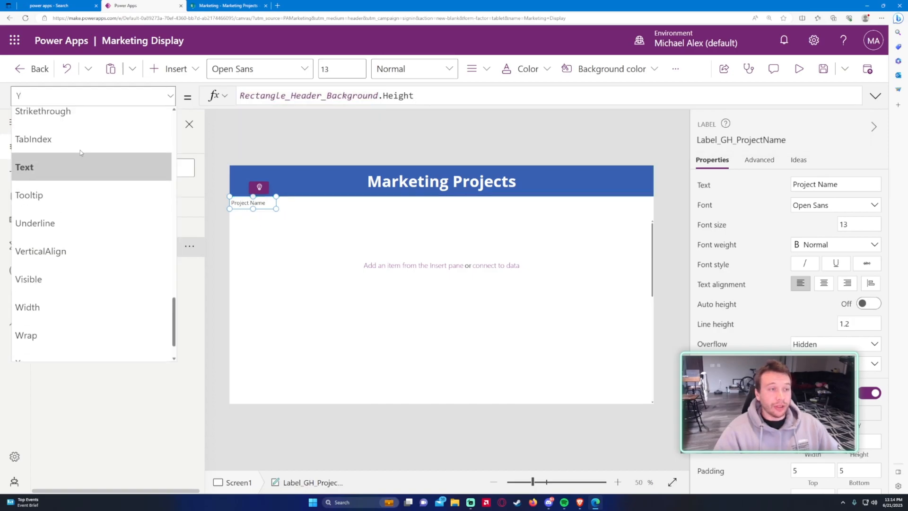
{"action": "scroll", "coordinate": [82, 169], "scroll_direction": "up", "scroll_amount": 6}
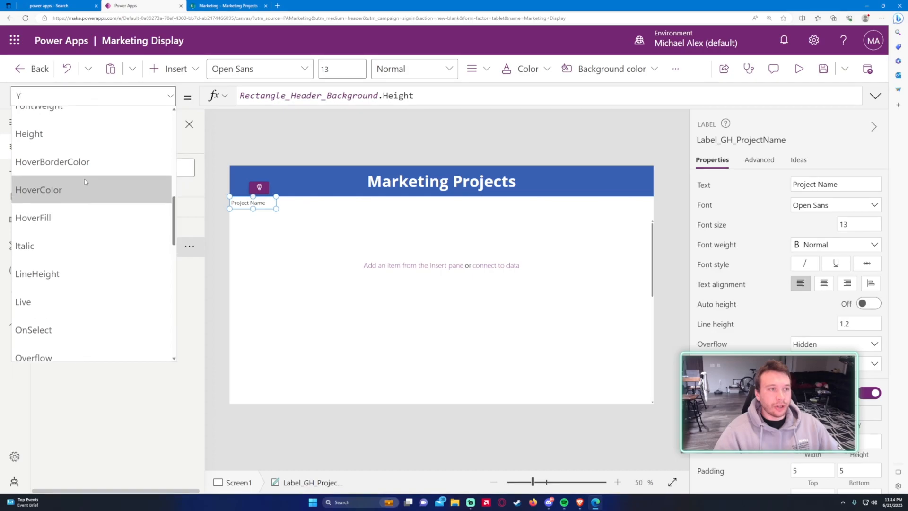
{"action": "left_click", "coordinate": [83, 177]}
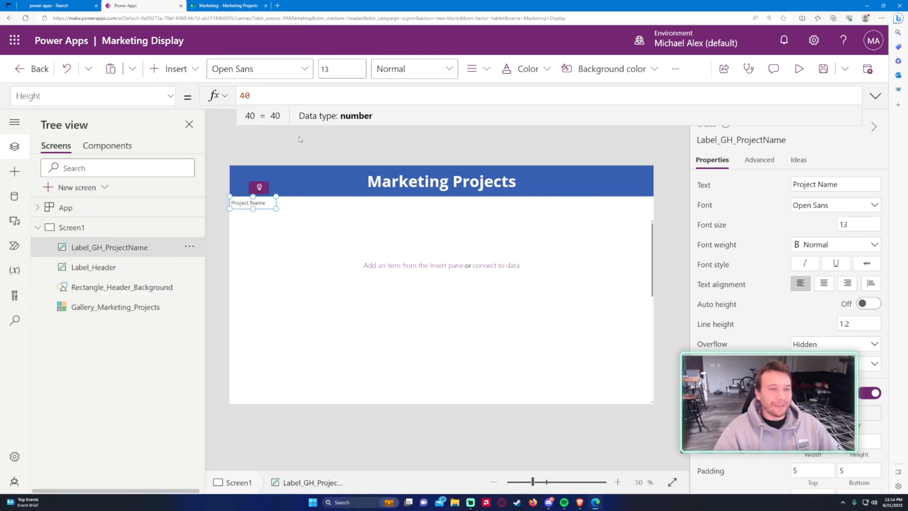
{"action": "key", "text": "BackSpace"}
{"action": "key", "text": "BackSpace"}
{"action": "type", "text": "80"}
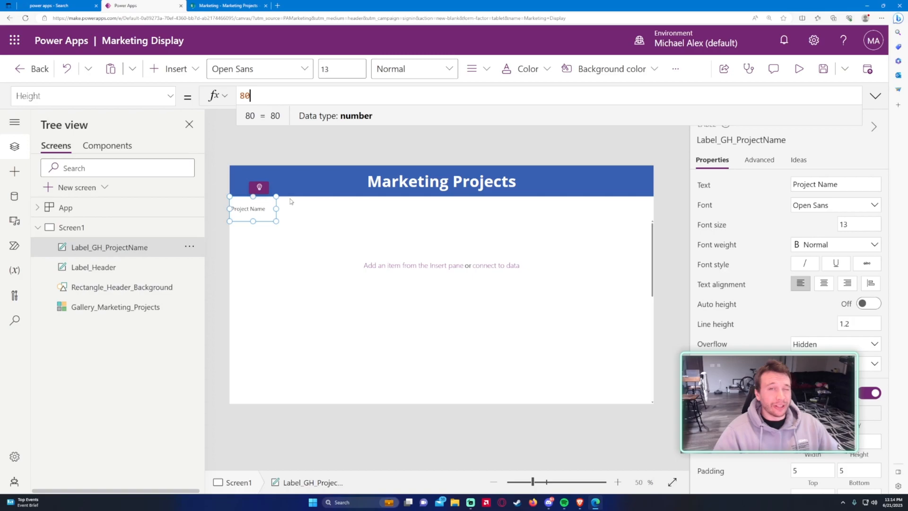
{"action": "key", "text": "BackSpace"}
{"action": "key", "text": "BackSpace"}
{"action": "type", "text": "60"}
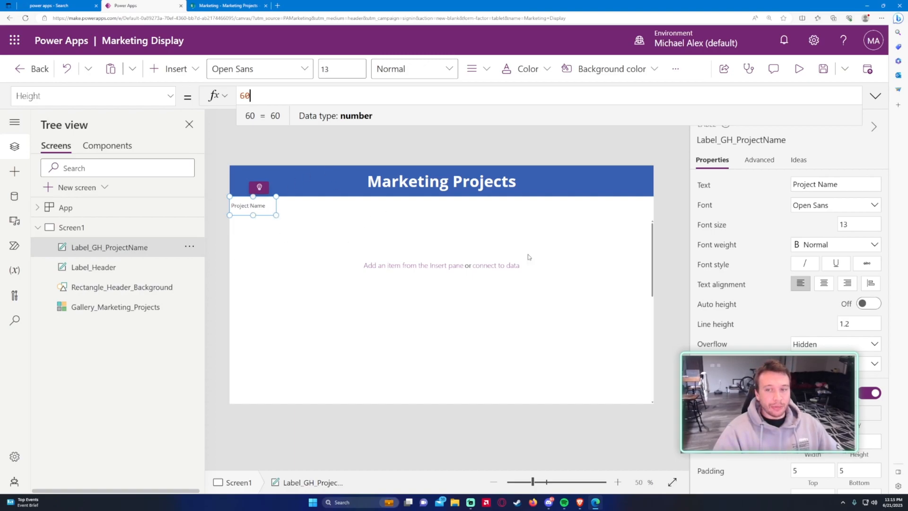
Step: Set the Project Name label's font size to 16 after trying 20 and 18
{"action": "left_click", "coordinate": [844, 224]}
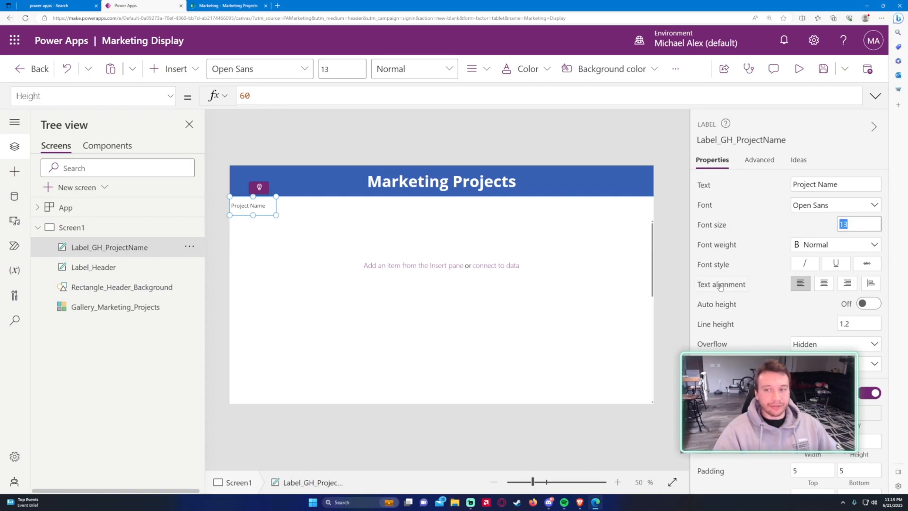
{"action": "type", "text": "20"}
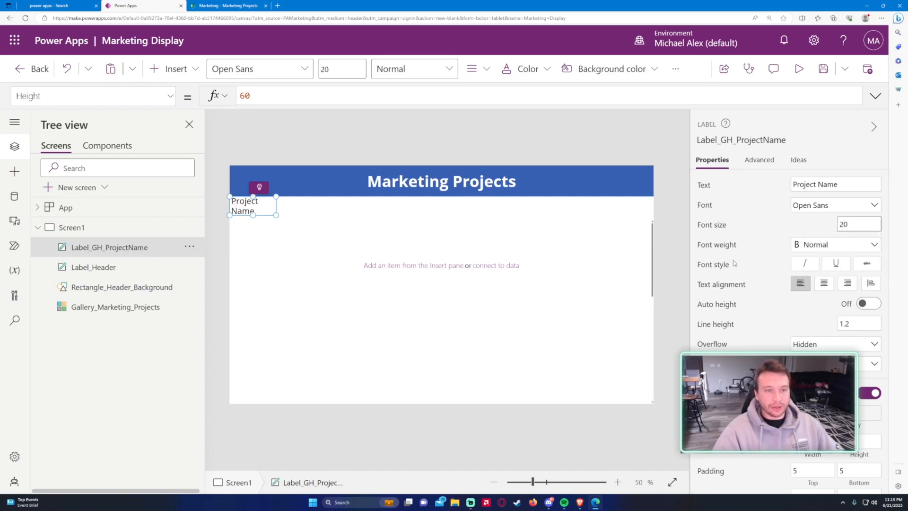
{"action": "key", "text": "BackSpace"}
{"action": "key", "text": "BackSpace"}
{"action": "type", "text": "18"}
{"action": "key", "text": "BackSpace"}
{"action": "type", "text": "6"}
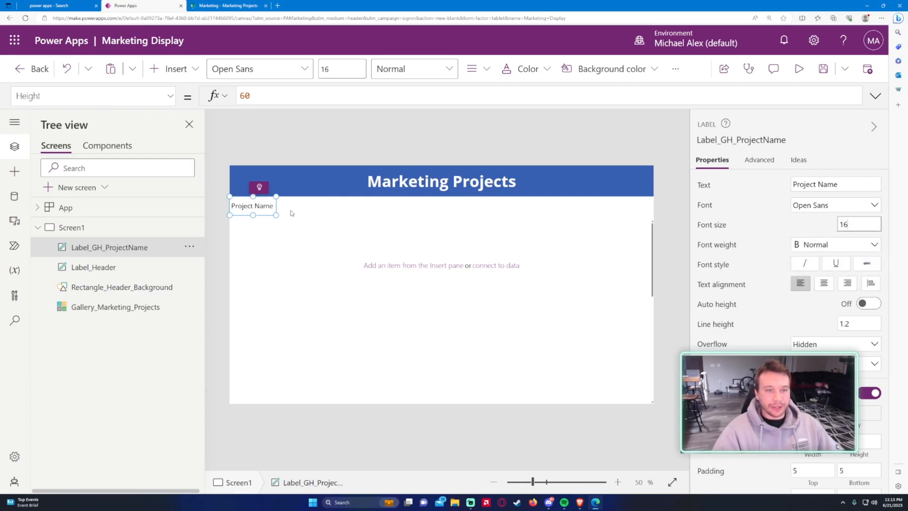
Step: Set the Project Name label's Width formula to Parent.Width, checking the list columns in SharePoint
{"action": "left_click", "coordinate": [94, 96]}
{"action": "scroll", "coordinate": [104, 199], "scroll_direction": "down", "scroll_amount": 15}
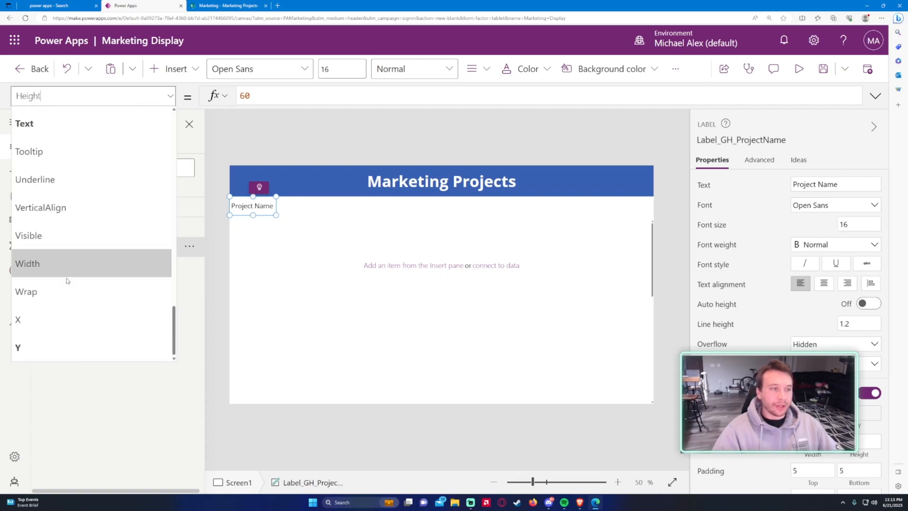
{"action": "left_click", "coordinate": [69, 264]}
{"action": "left_click", "coordinate": [225, 6]}
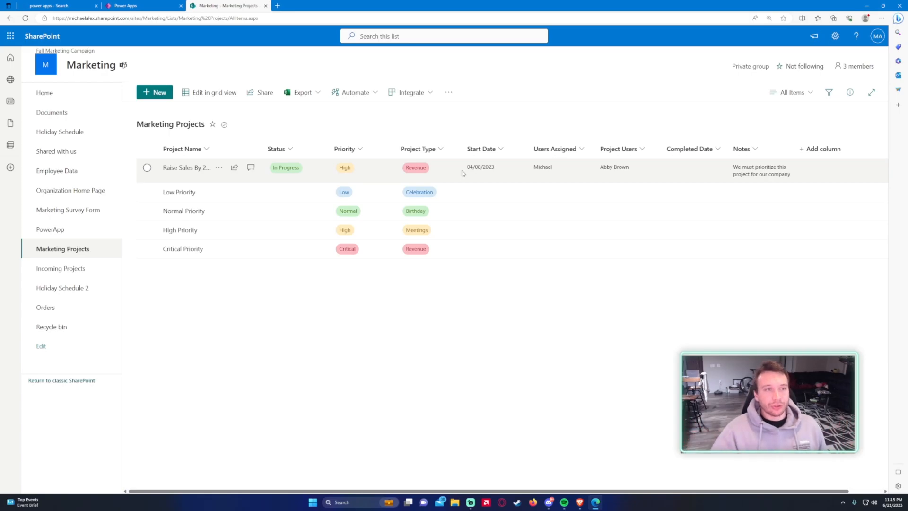
{"action": "left_click", "coordinate": [163, 5]}
{"action": "double_click", "coordinate": [263, 95]}
{"action": "type", "text": "Parent.Width"}
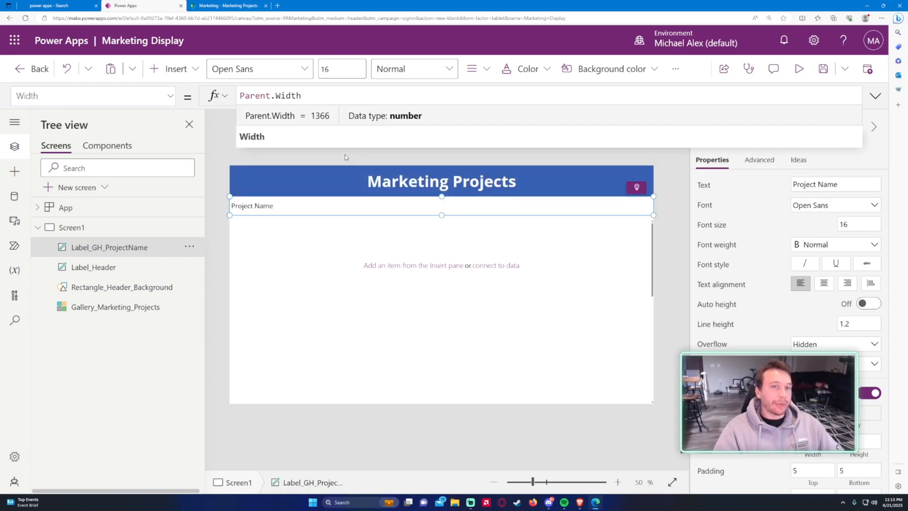
Step: Check Screen1's Width formula and extend the Project Name label's Width formula to Parent.Width * .2
{"action": "left_click", "coordinate": [88, 227]}
{"action": "left_click", "coordinate": [89, 95]}
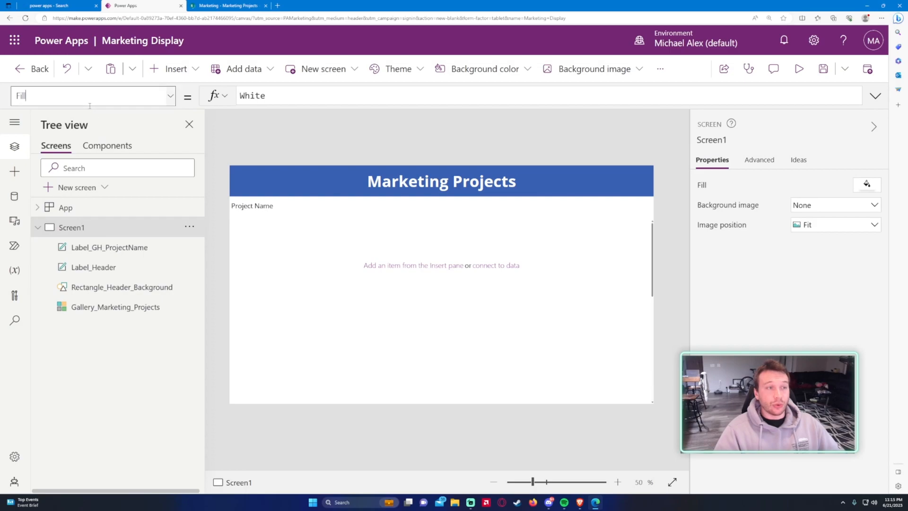
{"action": "left_click", "coordinate": [51, 346]}
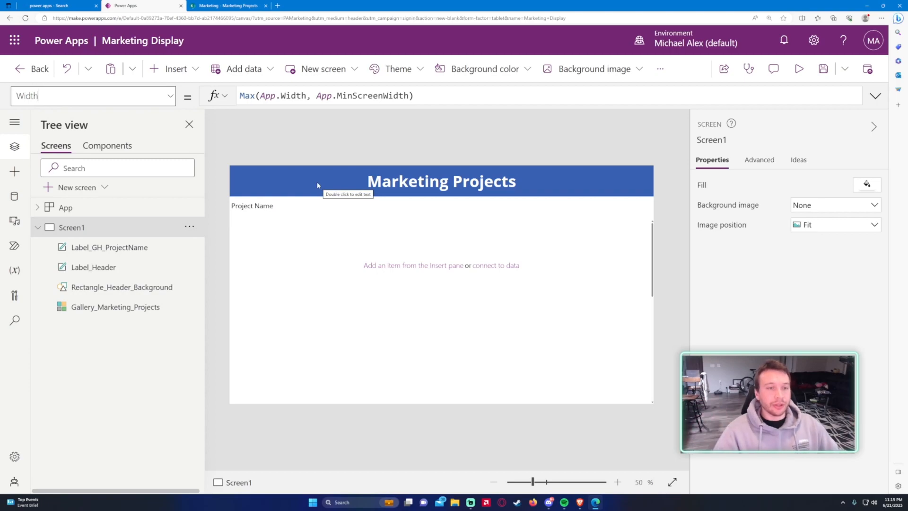
{"action": "left_click", "coordinate": [133, 251]}
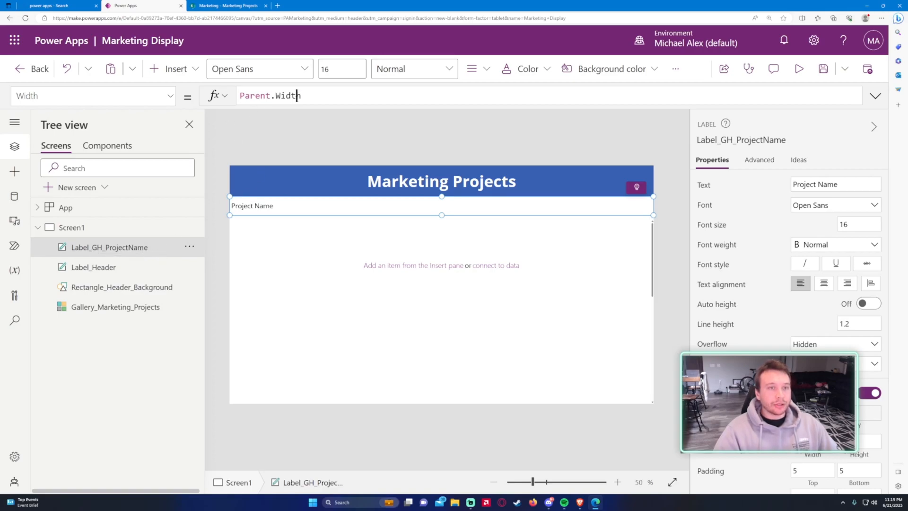
{"action": "left_click", "coordinate": [297, 96]}
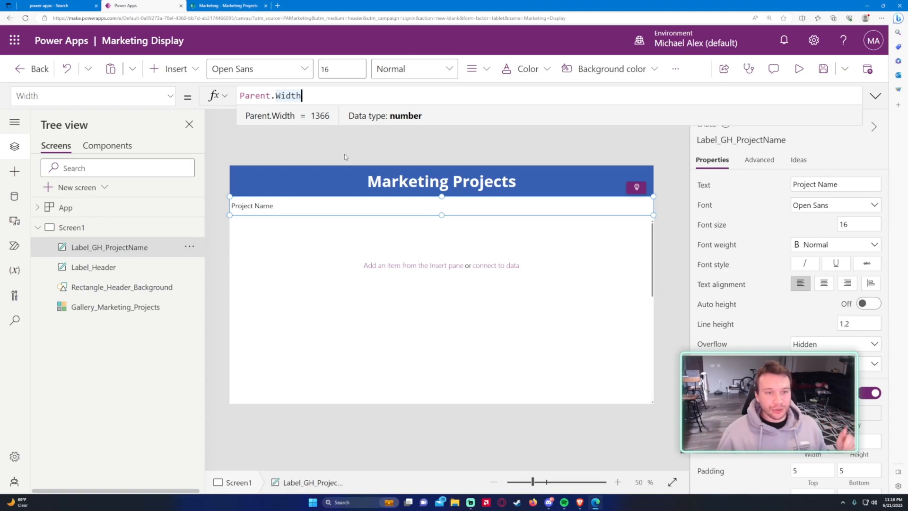
{"action": "type", "text": "* "}
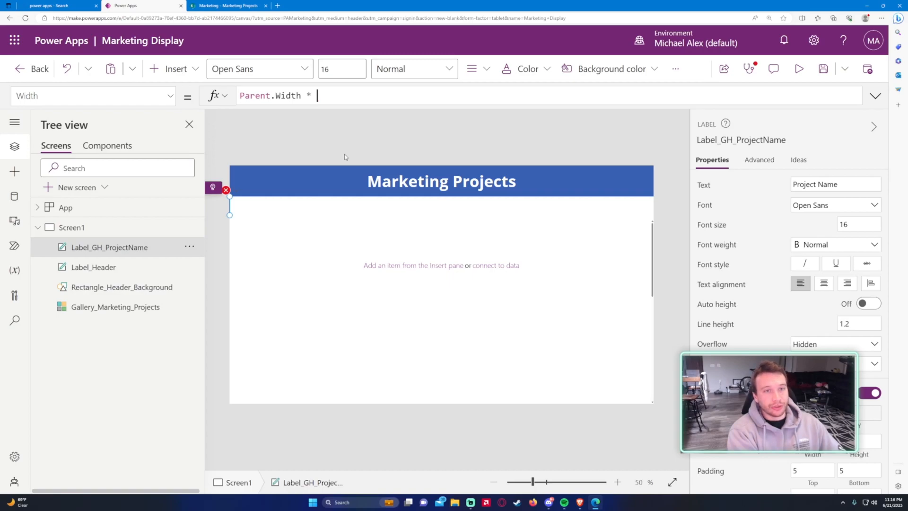
{"action": "type", "text": ".2"}
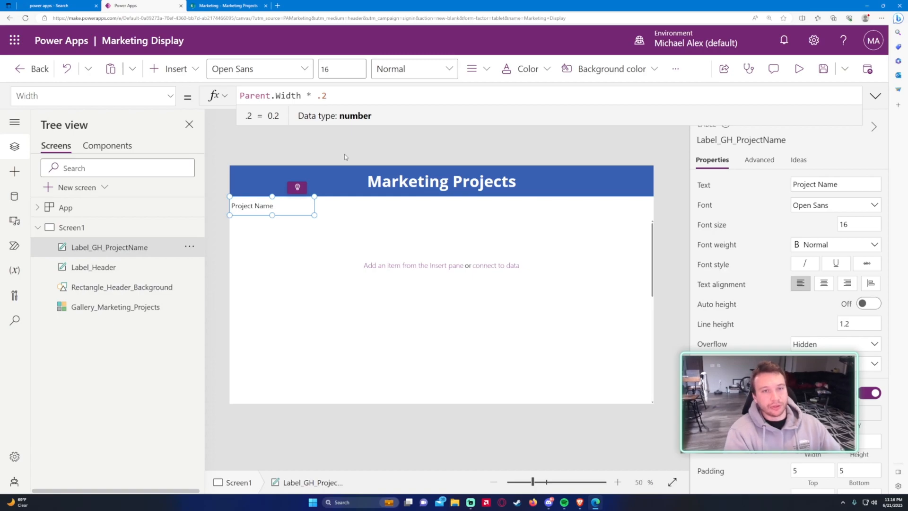
Step: Try Parent.Width / 5 as the Project Name label's Width formula and restore Parent.Width * .2
{"action": "key", "text": "BackSpace"}
{"action": "key", "text": "BackSpace"}
{"action": "key", "text": "BackSpace"}
{"action": "key", "text": "BackSpace"}
{"action": "type", "text": "/ 5"}
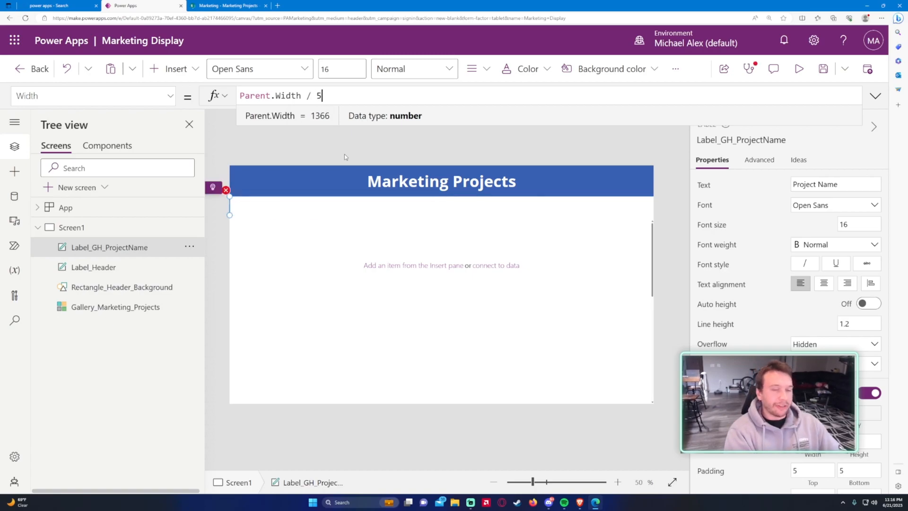
{"action": "key", "text": "BackSpace"}
{"action": "key", "text": "BackSpace"}
{"action": "key", "text": "BackSpace"}
{"action": "type", "text": "* .2"}
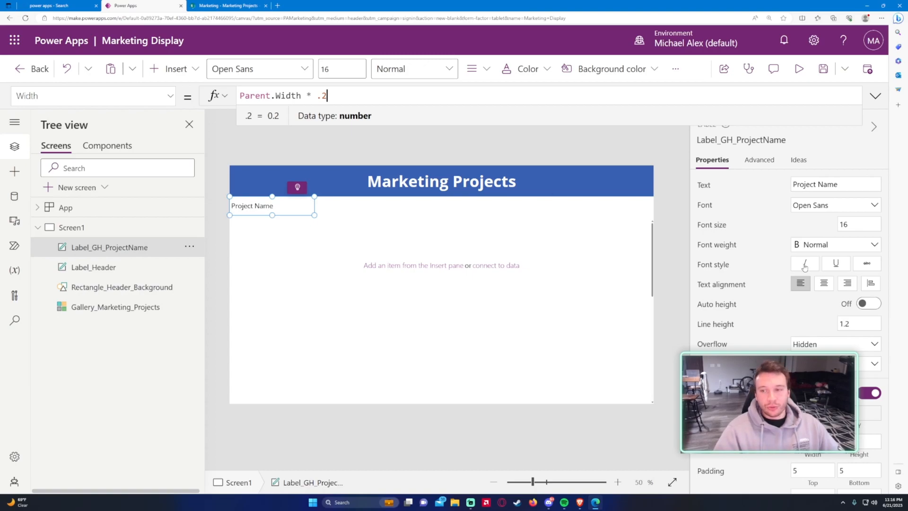
Step: Centre the Project Name label's text and duplicate the label
{"action": "left_click", "coordinate": [824, 289]}
{"action": "left_click", "coordinate": [823, 289]}
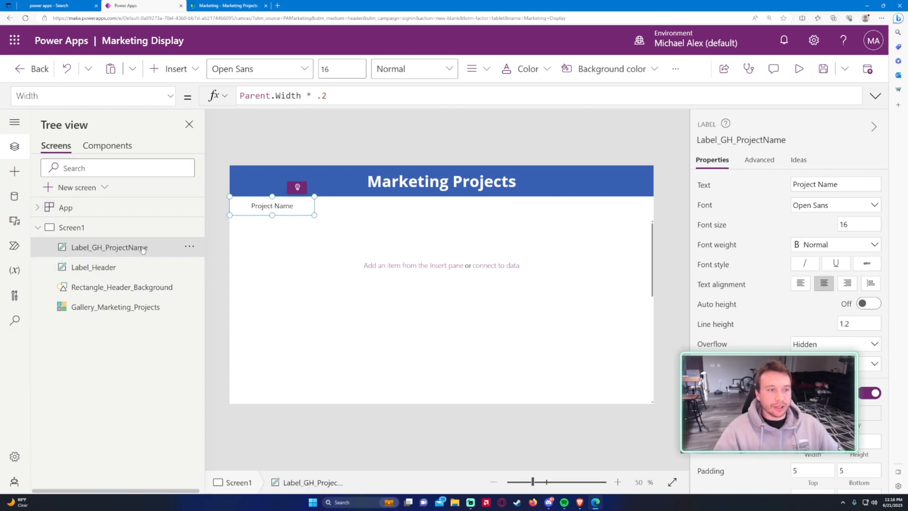
{"action": "key", "text": "ctrl+c"}
{"action": "key", "text": "ctrl+v"}
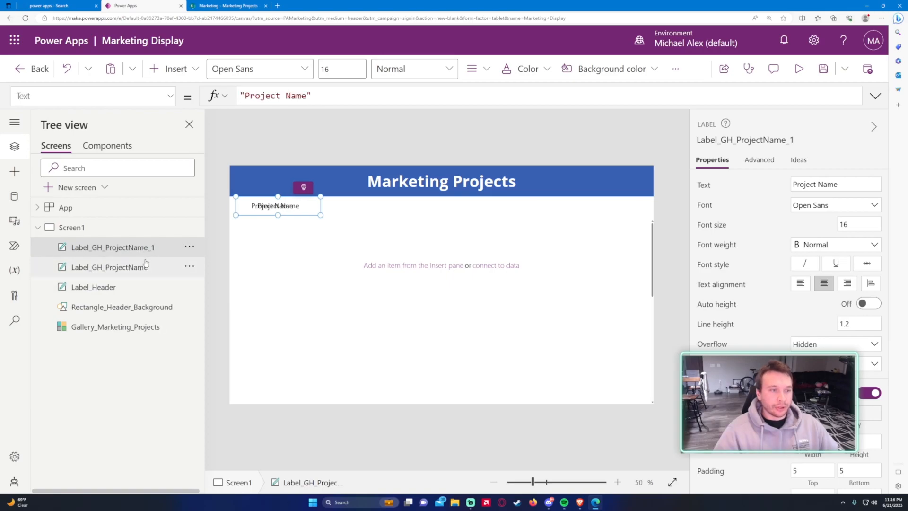
Step: Rename the duplicated Project Name label as Label_GH_Status, checking the next list column in SharePoint
{"action": "double_click", "coordinate": [152, 247]}
{"action": "left_click_drag", "start_coordinate": [179, 248], "coordinate": [111, 243]}
{"action": "left_click", "coordinate": [253, 4]}
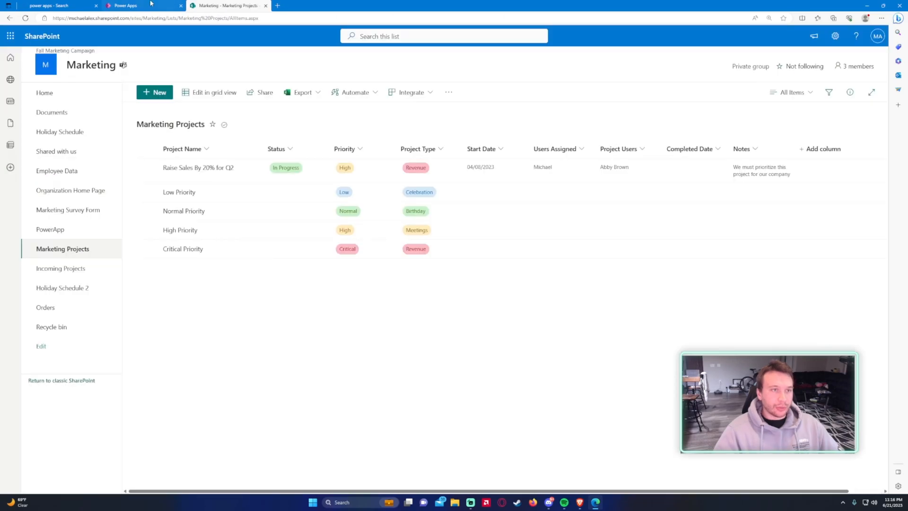
{"action": "left_click", "coordinate": [148, 4]}
{"action": "double_click", "coordinate": [147, 248]}
{"action": "left_click", "coordinate": [165, 248]}
{"action": "left_click_drag", "start_coordinate": [165, 247], "coordinate": [109, 247]}
{"action": "type", "text": "Status"}
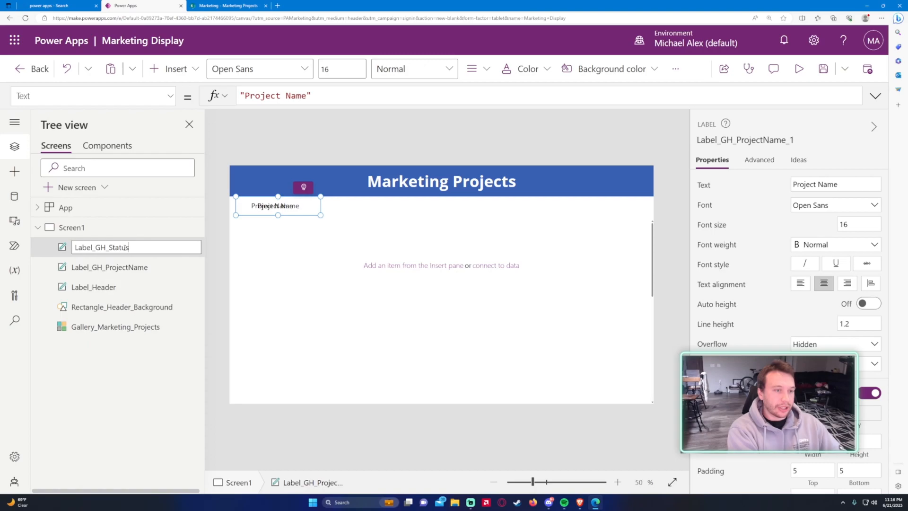
{"action": "key", "text": "Return"}
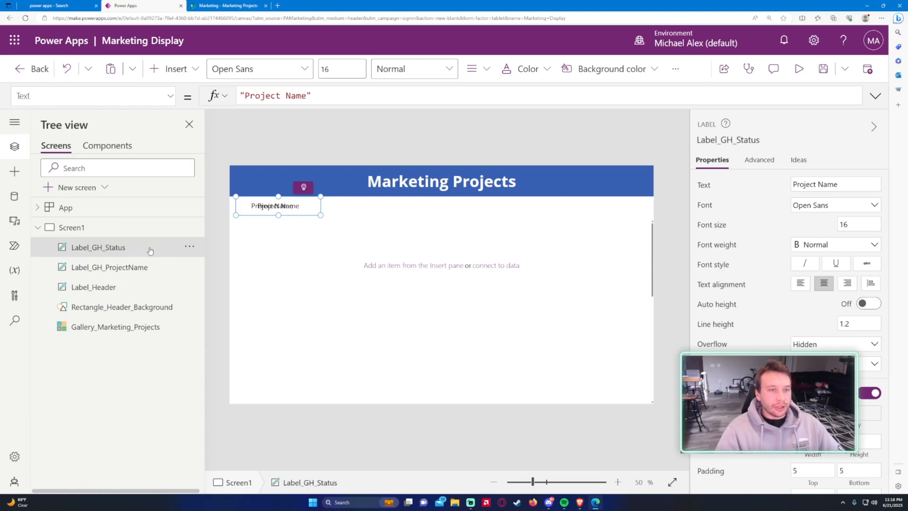
Step: Set the Label_GH_Status label's text to "Status"
{"action": "left_click_drag", "start_coordinate": [307, 96], "coordinate": [242, 96]}
{"action": "type", "text": "Stat"}
{"action": "type", "text": "us"}
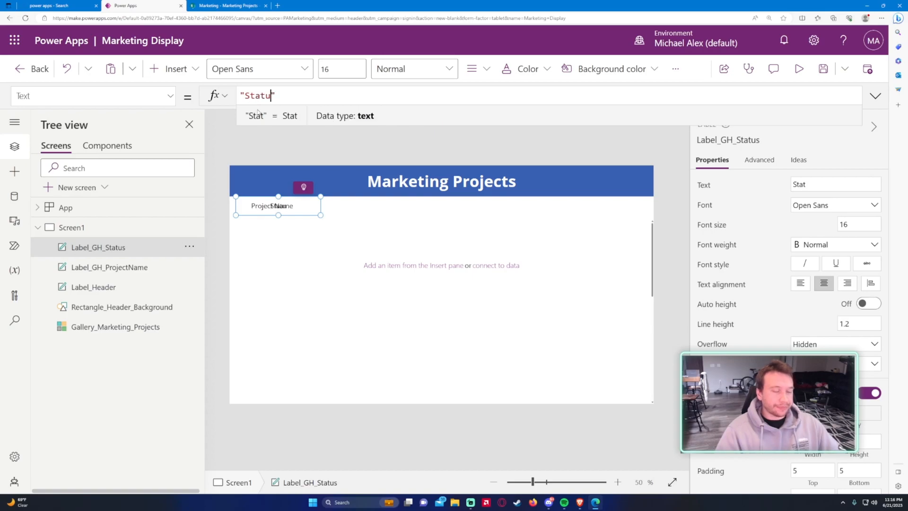
Step: Set the Status label's X formula to Label_GH_ProjectName.X + Label_GH_ProjectName.Width
{"action": "left_click", "coordinate": [170, 96]}
{"action": "scroll", "coordinate": [160, 165], "scroll_direction": "down", "scroll_amount": 20}
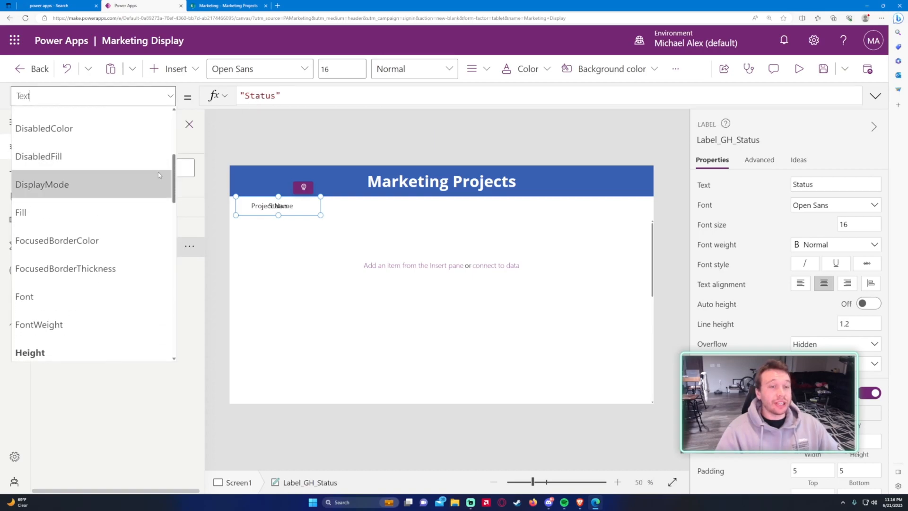
{"action": "scroll", "coordinate": [119, 270], "scroll_direction": "down", "scroll_amount": 1}
{"action": "left_click", "coordinate": [41, 346]}
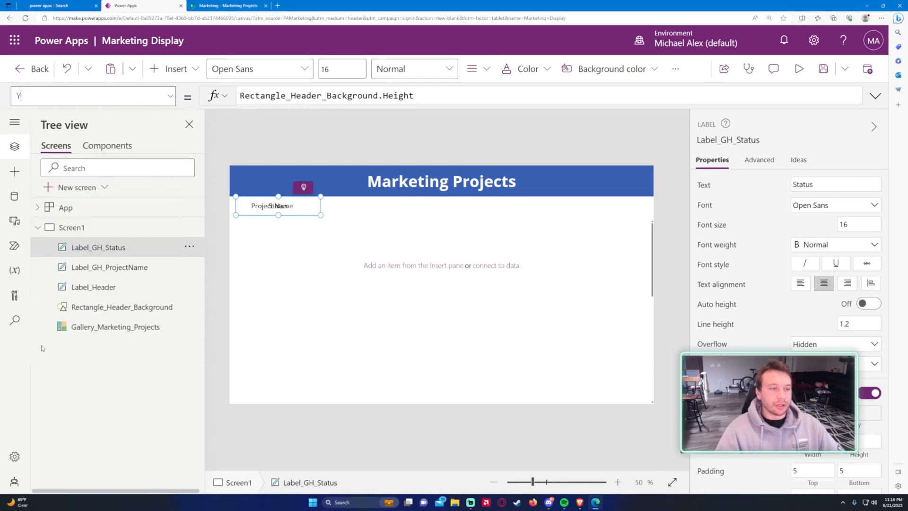
{"action": "left_click", "coordinate": [128, 99]}
{"action": "left_click", "coordinate": [62, 318]}
{"action": "double_click", "coordinate": [270, 104]}
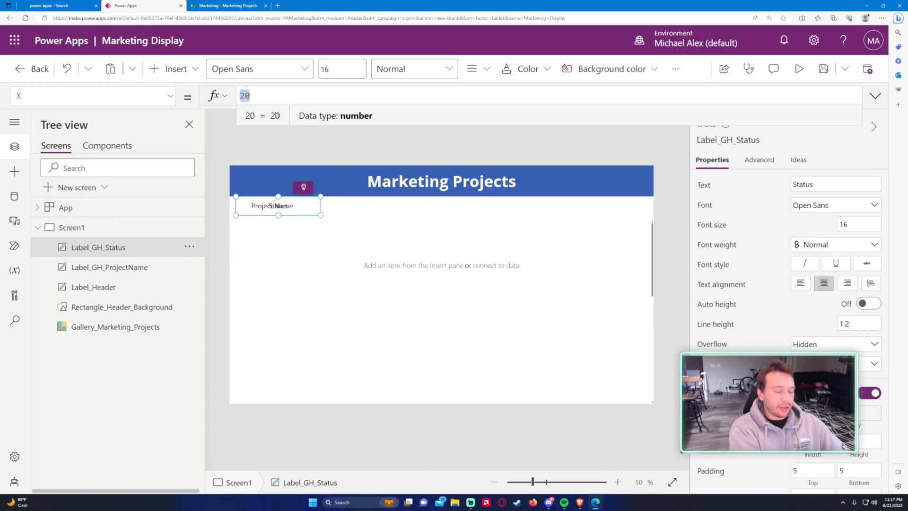
{"action": "type", "text": "Label_G"}
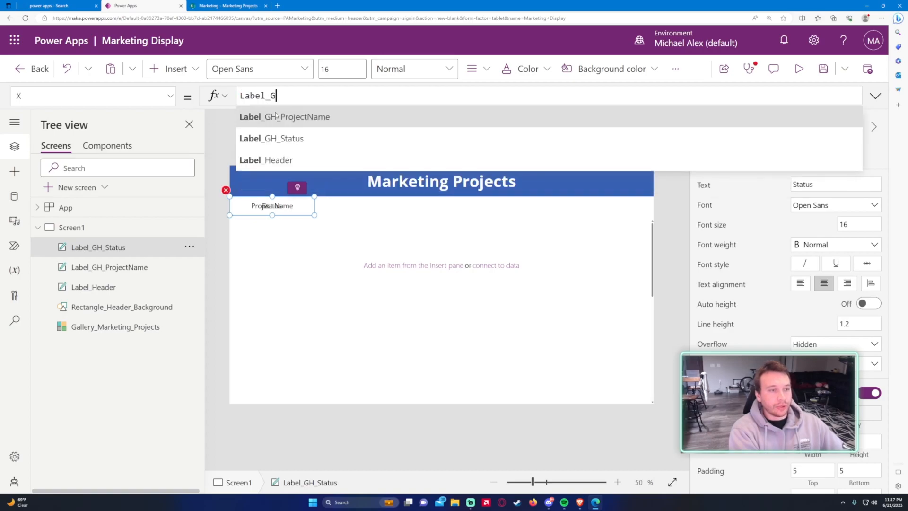
{"action": "type", "text": "H_ProjectName.X"}
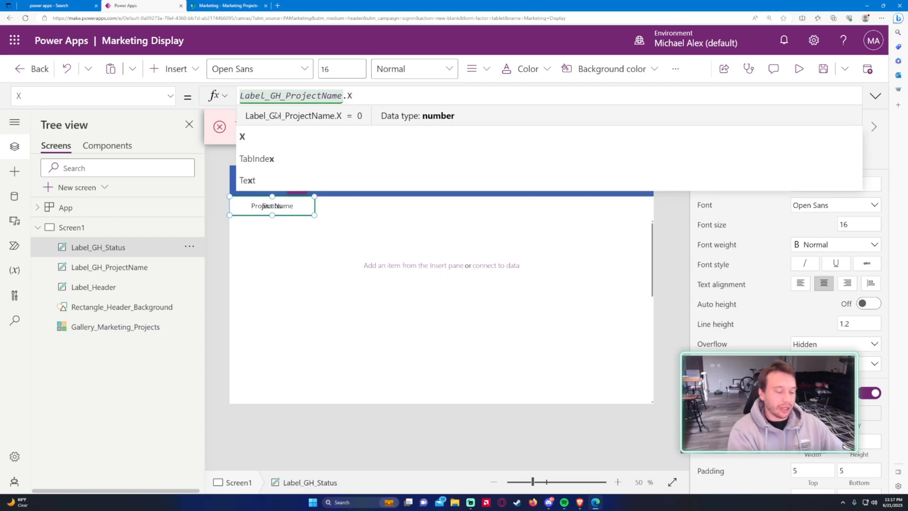
{"action": "type", "text": "+"}
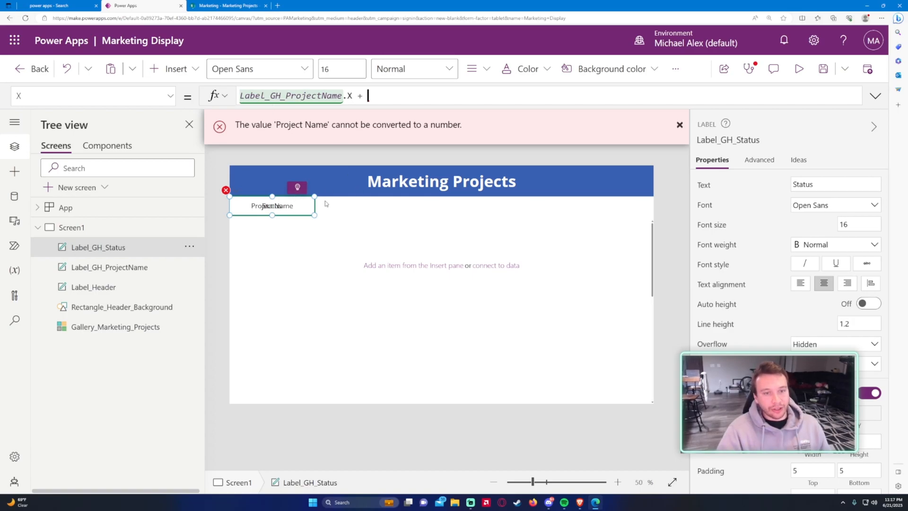
{"action": "type", "text": "LaB"}
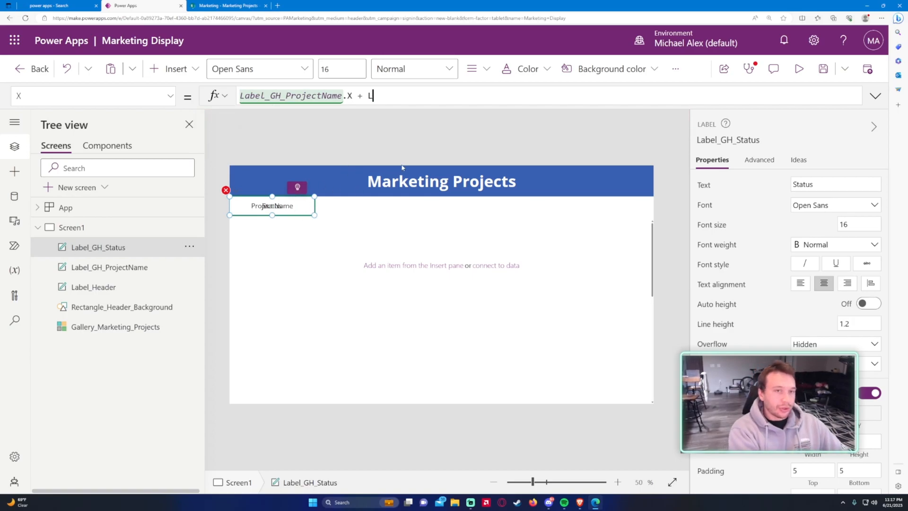
{"action": "key", "text": "BackSpace"}
{"action": "type", "text": "bel_GH_"}
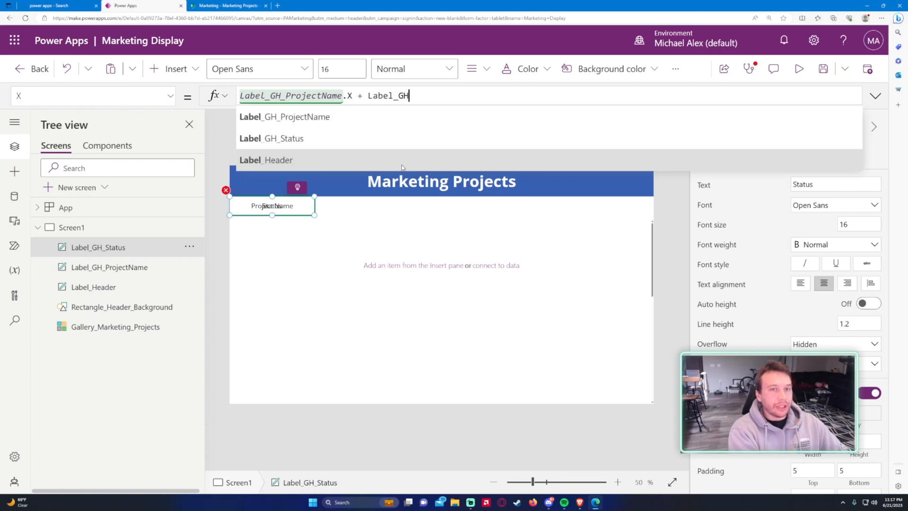
{"action": "type", "text": "P"}
{"action": "key", "text": "Tab"}
{"action": "type", "text": ".Width"}
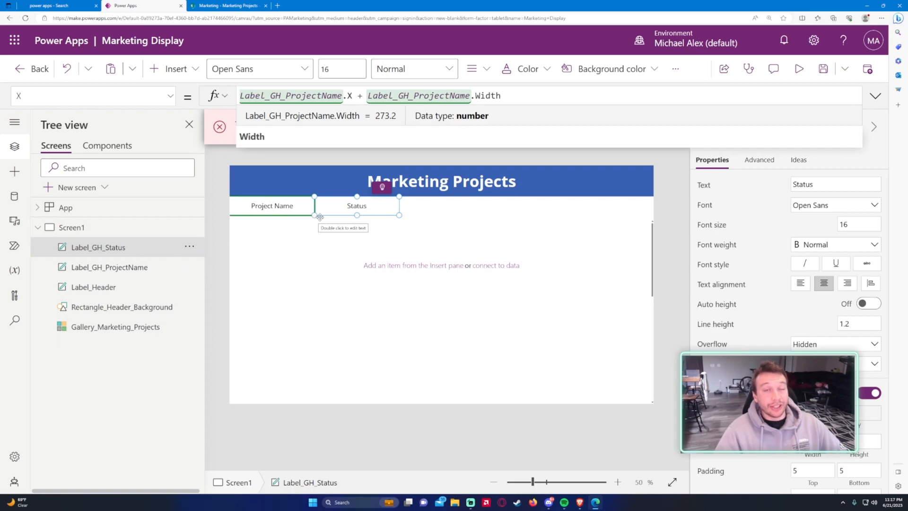
Step: Try 20 as the Project Name label's X value and restore 0
{"action": "left_click", "coordinate": [276, 213]}
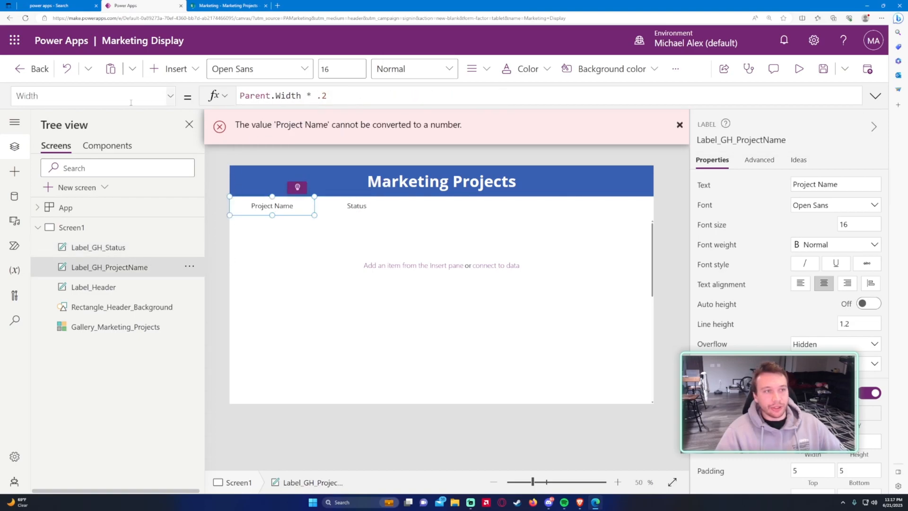
{"action": "left_click", "coordinate": [170, 96]}
{"action": "left_click", "coordinate": [44, 317]}
{"action": "key", "text": "BackSpace"}
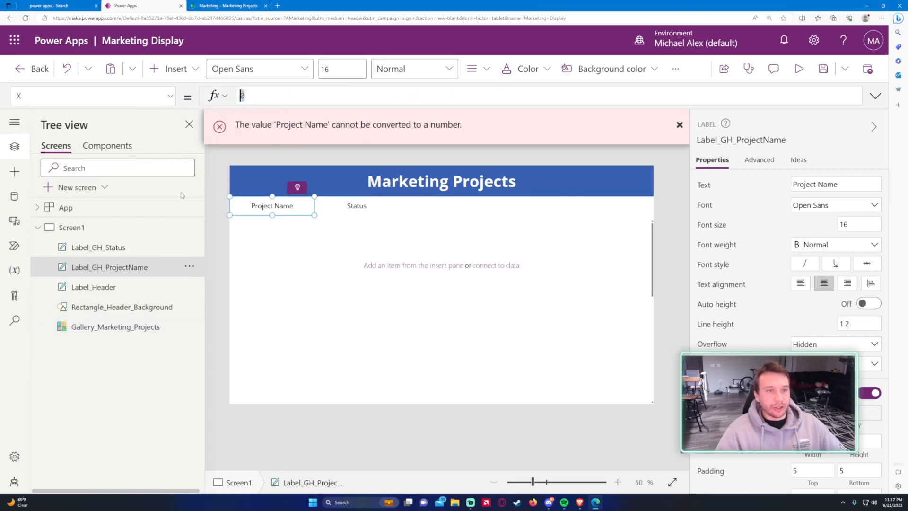
{"action": "type", "text": "20"}
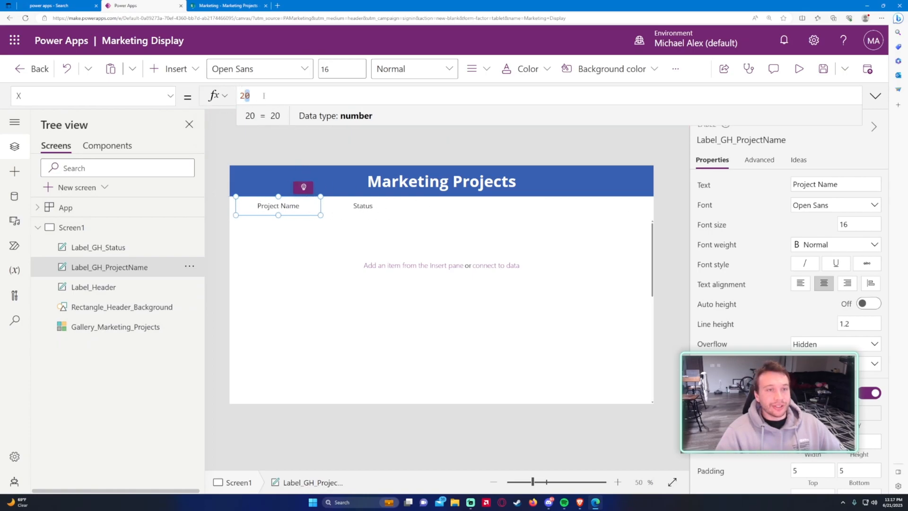
{"action": "key", "text": "BackSpace"}
{"action": "key", "text": "BackSpace"}
{"action": "type", "text": "0"}
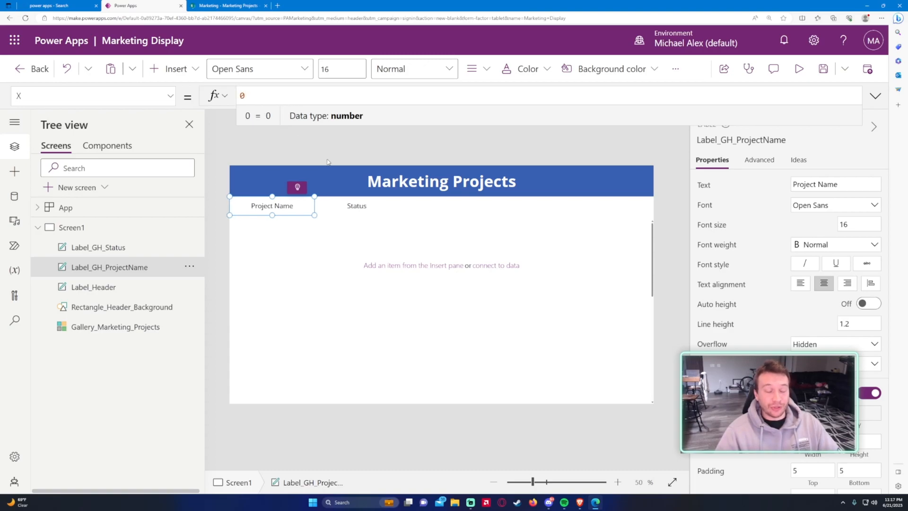
Step: Duplicate the Status label
{"action": "left_click", "coordinate": [357, 206]}
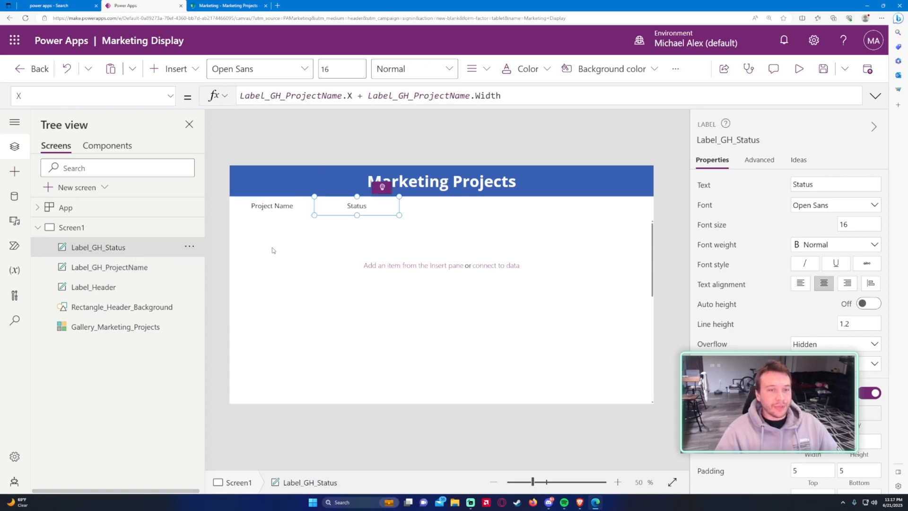
{"action": "key", "text": "ctrl+c"}
{"action": "key", "text": "ctrl+v"}
{"action": "left_click", "coordinate": [126, 267]}
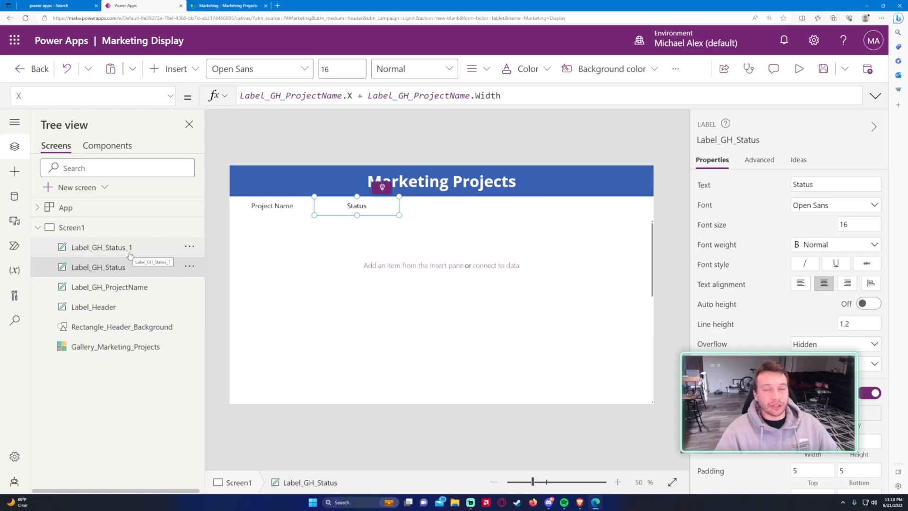
Step: Set the duplicated Status label's text to "Priority", checking the column names in the SharePoint list
{"action": "double_click", "coordinate": [129, 256]}
{"action": "left_click", "coordinate": [146, 246]}
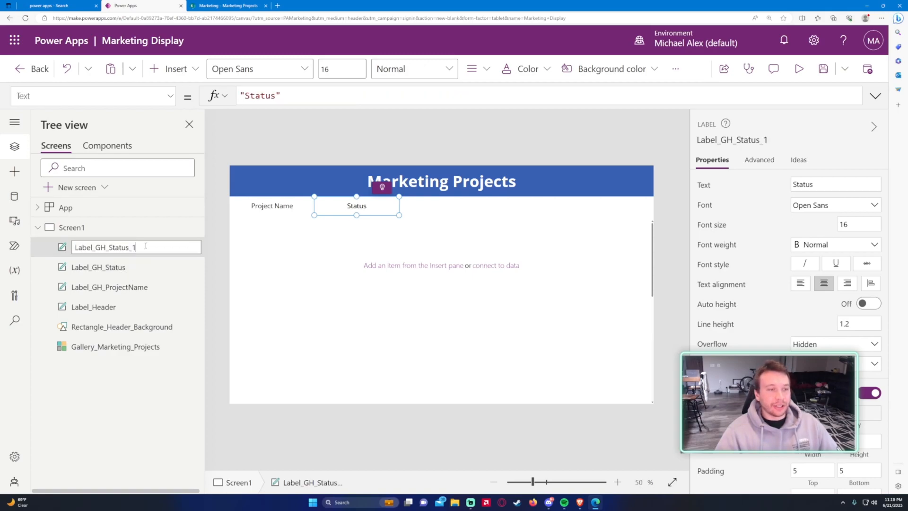
{"action": "left_click", "coordinate": [227, 5]}
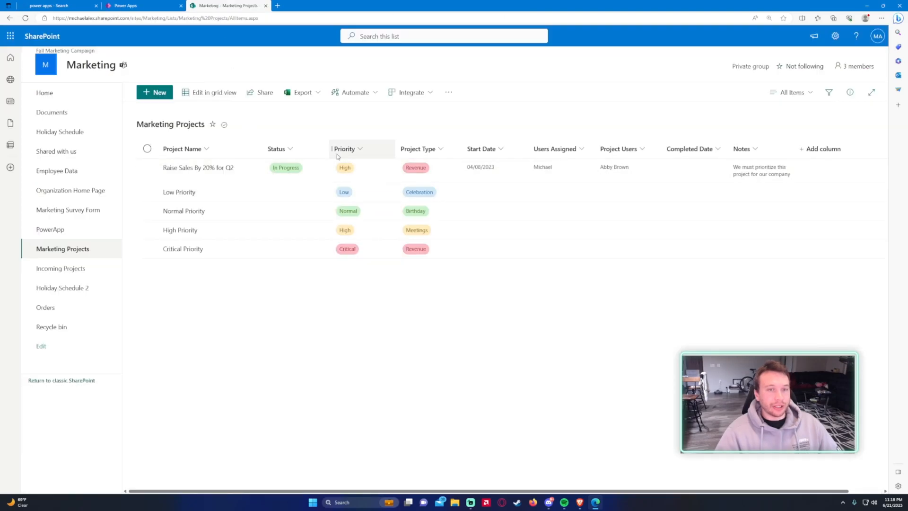
{"action": "left_click", "coordinate": [142, 6]}
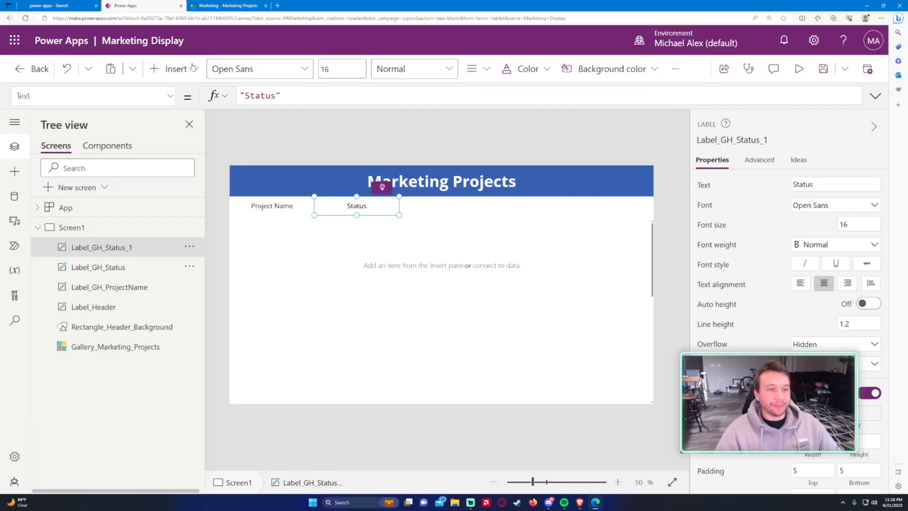
{"action": "double_click", "coordinate": [250, 99]}
{"action": "type", "text": "Priori"}
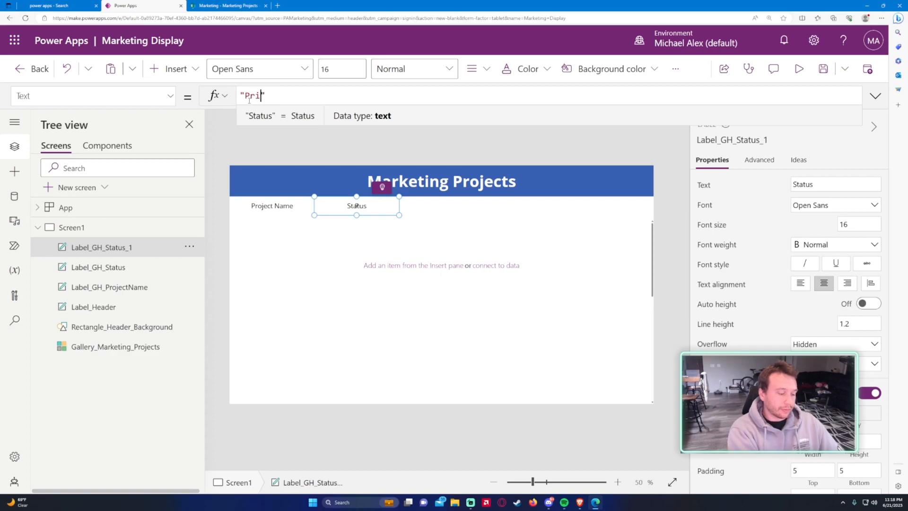
{"action": "type", "text": "ty"}
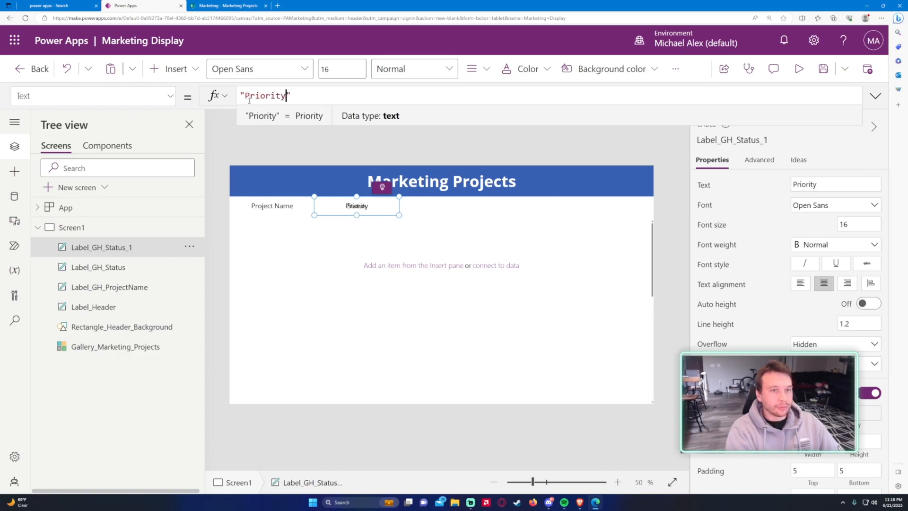
Step: Set the Priority label's X formula to Label_GH_Status.X + Label_GH_Status.Width
{"action": "left_click", "coordinate": [219, 4]}
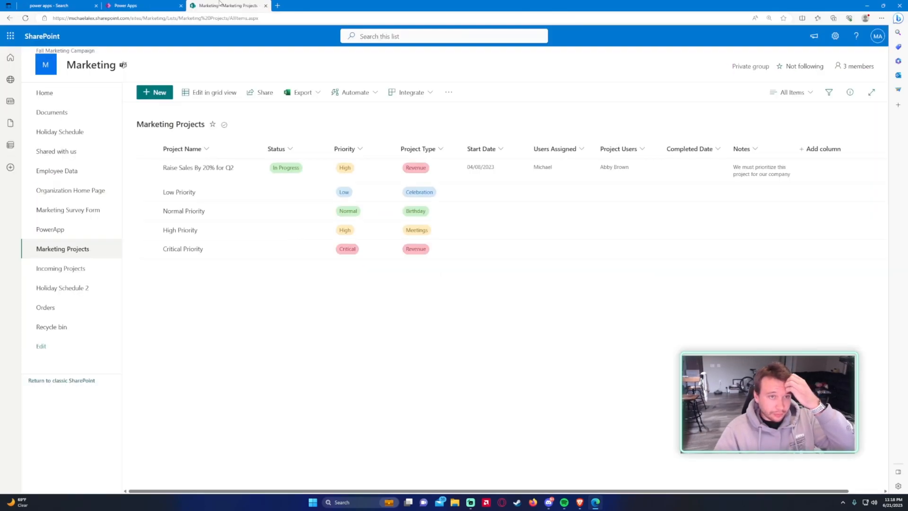
{"action": "left_click", "coordinate": [126, 7]}
{"action": "left_click", "coordinate": [170, 96]}
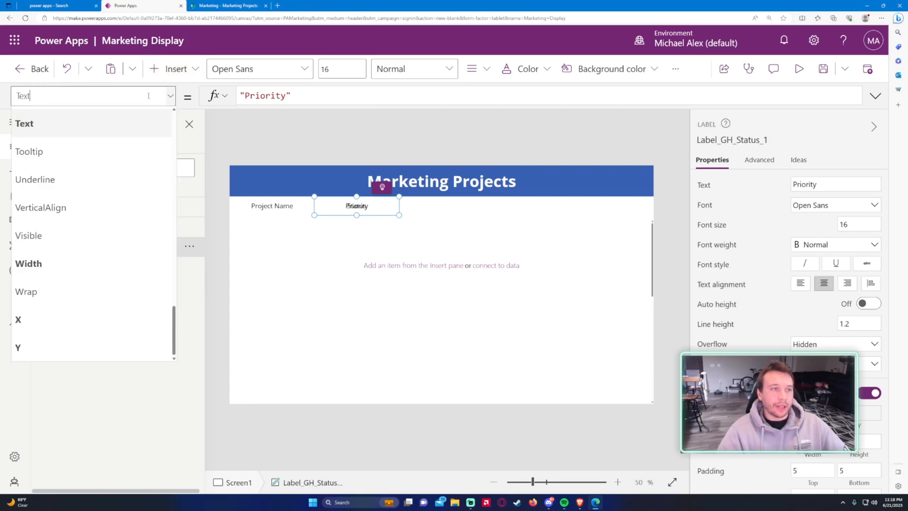
{"action": "left_click", "coordinate": [85, 320]}
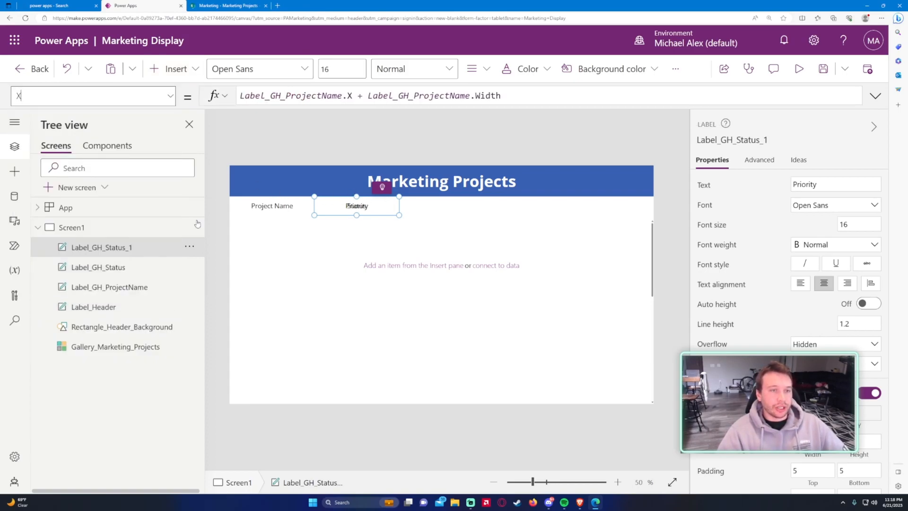
{"action": "left_click", "coordinate": [367, 97]}
{"action": "left_click_drag", "start_coordinate": [343, 96], "coordinate": [286, 96]}
{"action": "type", "text": "Status"}
{"action": "left_click_drag", "start_coordinate": [389, 97], "coordinate": [444, 95]}
{"action": "type", "text": "Status"}
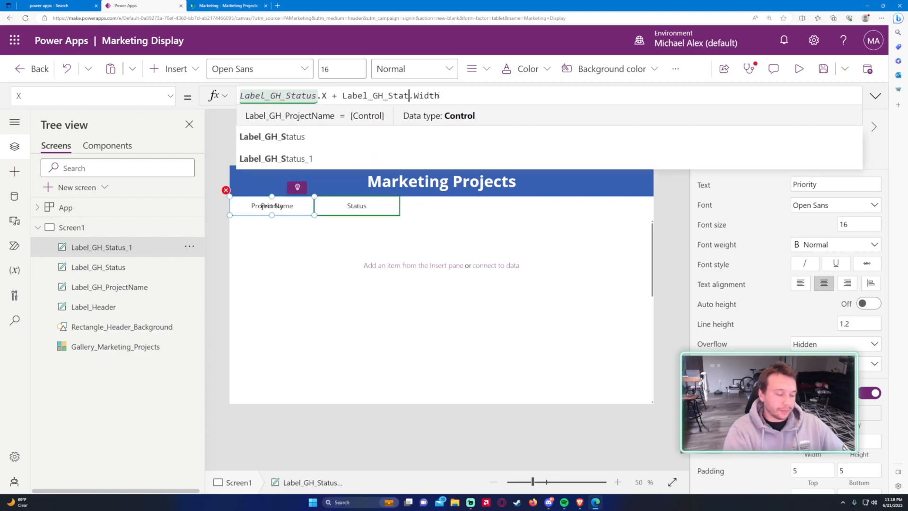
Step: Rename the Priority label's control as Label_GH_Priority
{"action": "double_click", "coordinate": [131, 254]}
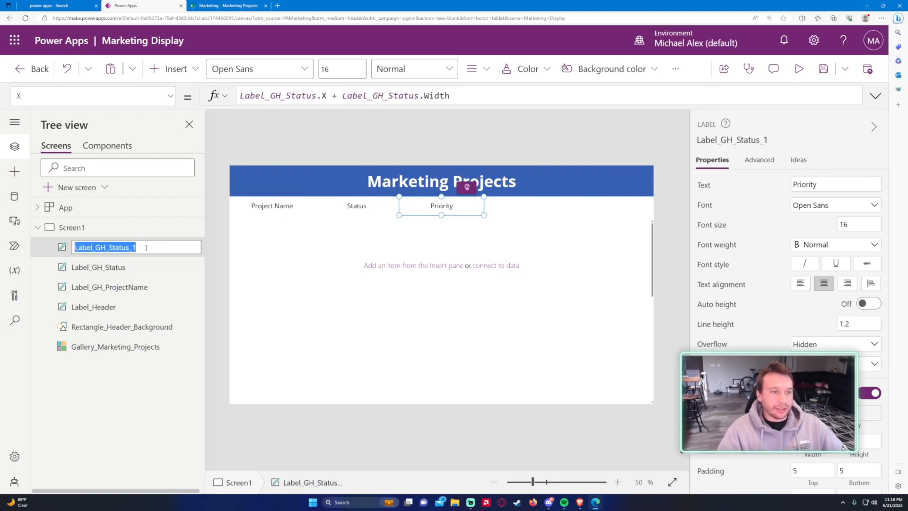
{"action": "left_click_drag", "start_coordinate": [136, 247], "coordinate": [108, 247]}
{"action": "type", "text": "Priority"}
{"action": "key", "text": "Return"}
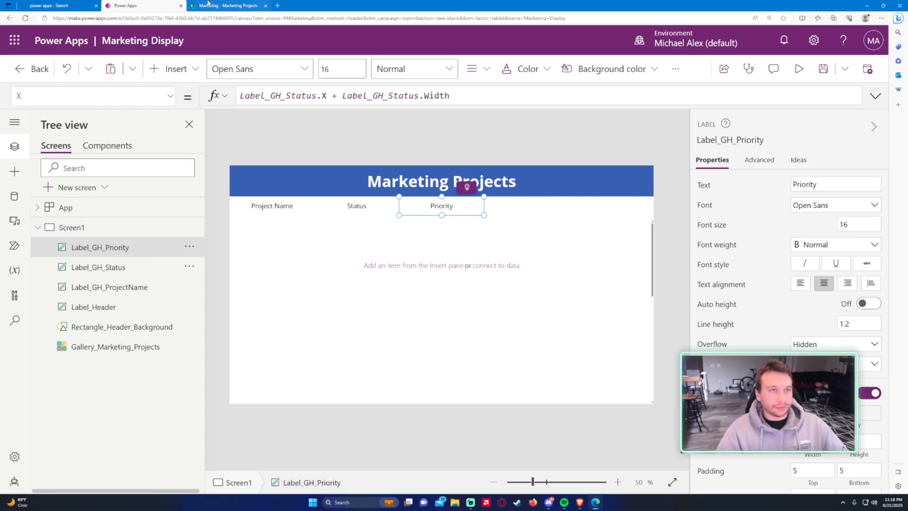
Step: Check the next column in SharePoint, then duplicate the Priority label and rename the copy as Label_GH_ProjectType
{"action": "left_click", "coordinate": [192, 5]}
{"action": "left_click", "coordinate": [160, 3]}
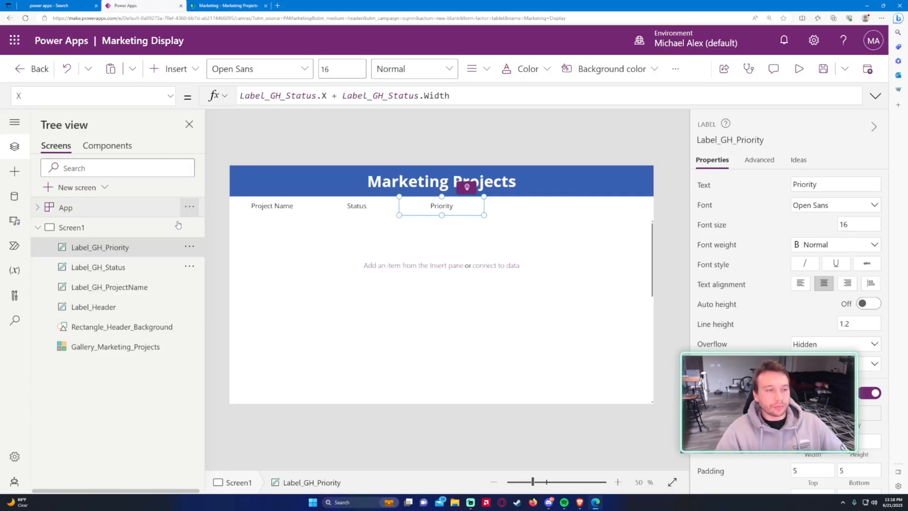
{"action": "key", "text": "ctrl+c"}
{"action": "key", "text": "ctrl+v"}
{"action": "double_click", "coordinate": [156, 247]}
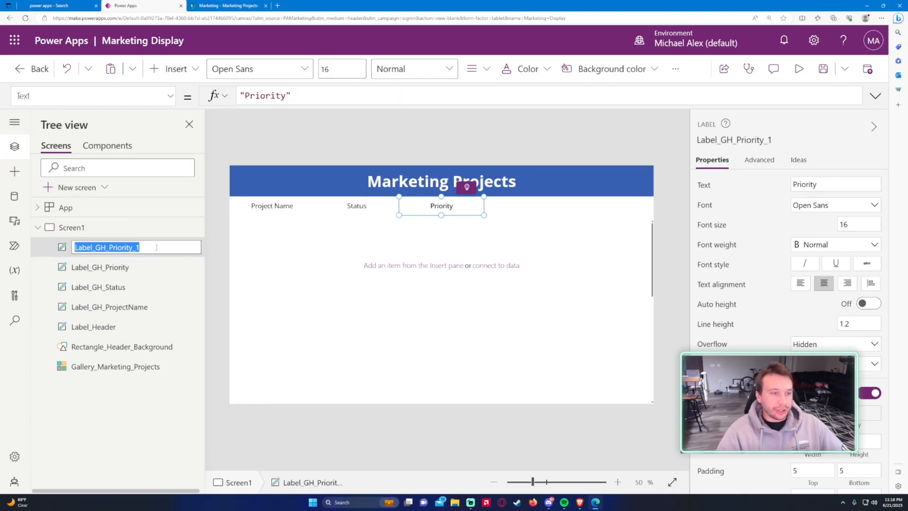
{"action": "left_click_drag", "start_coordinate": [108, 247], "coordinate": [160, 254]}
{"action": "type", "text": "ProjectType"}
{"action": "key", "text": "Return"}
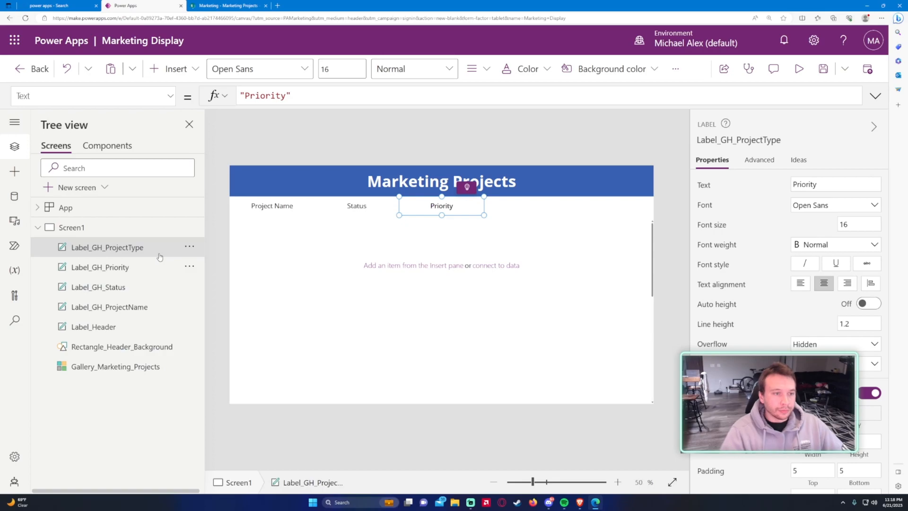
Step: Set the Label_GH_ProjectType label's text to "Project Type"
{"action": "left_click_drag", "start_coordinate": [284, 96], "coordinate": [243, 96]}
{"action": "type", "text": "Proje"}
{"action": "type", "text": "ct T"}
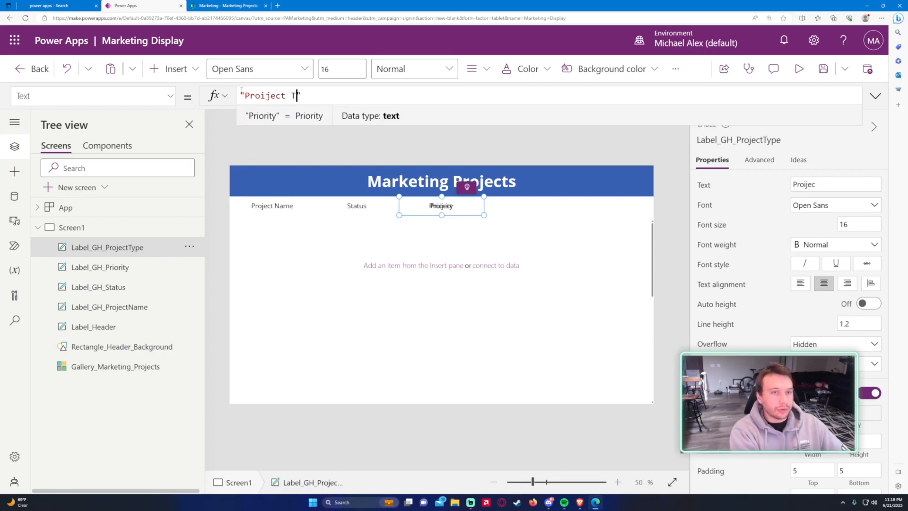
{"action": "key", "text": "ctrl+a"}
{"action": "key", "text": "BackSpace"}
{"action": "type", "text": "\"Project Type\""}
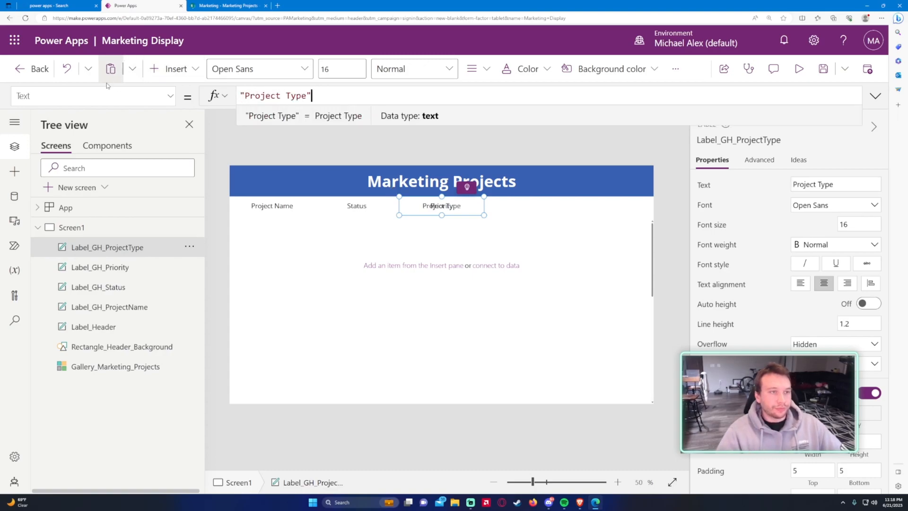
Step: Set the Label_GH_ProjectType label's X formula to Label_GH_Priority.X + Label_GH_Priority.Width
{"action": "left_click", "coordinate": [108, 95]}
{"action": "left_click", "coordinate": [71, 320]}
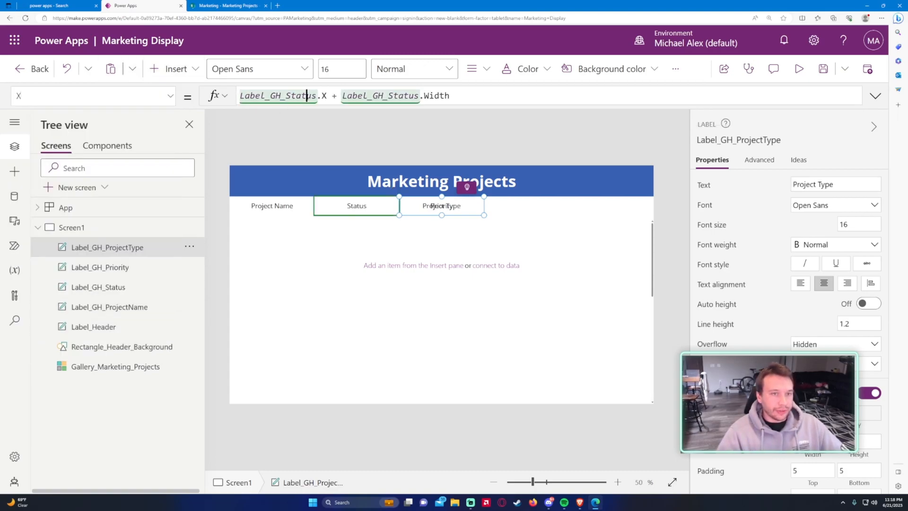
{"action": "left_click_drag", "start_coordinate": [286, 96], "coordinate": [312, 96]}
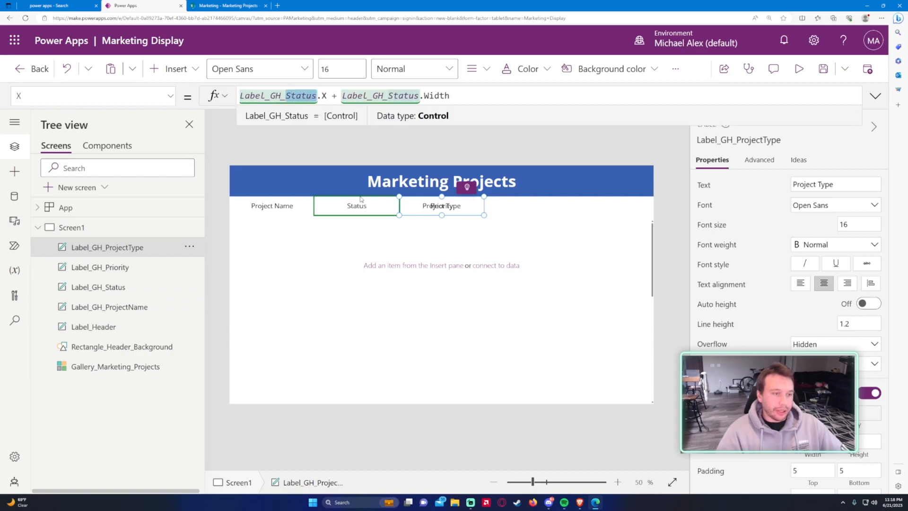
{"action": "type", "text": "Priority"}
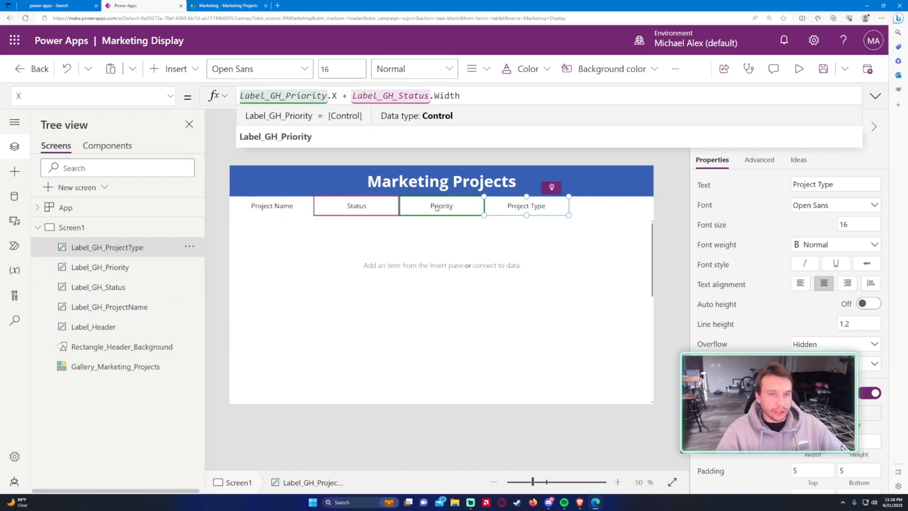
{"action": "left_click_drag", "start_coordinate": [399, 95], "coordinate": [428, 96]}
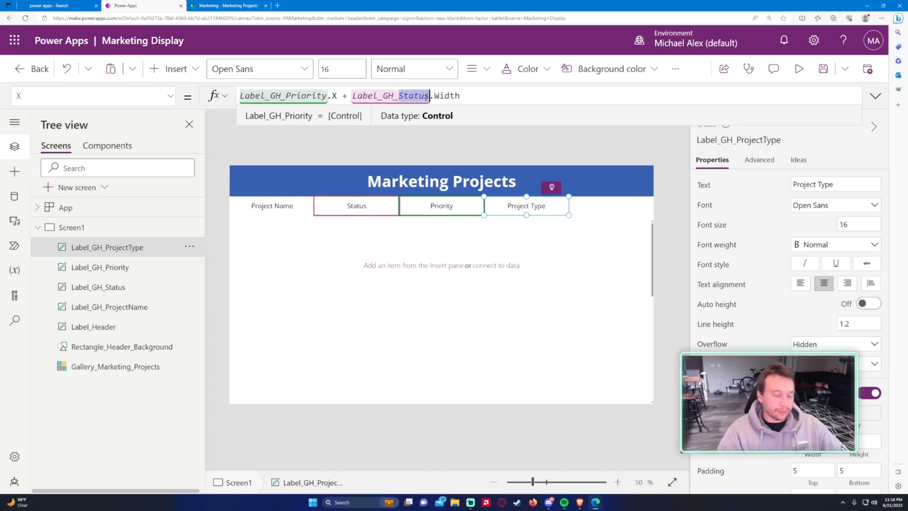
{"action": "type", "text": "Priority"}
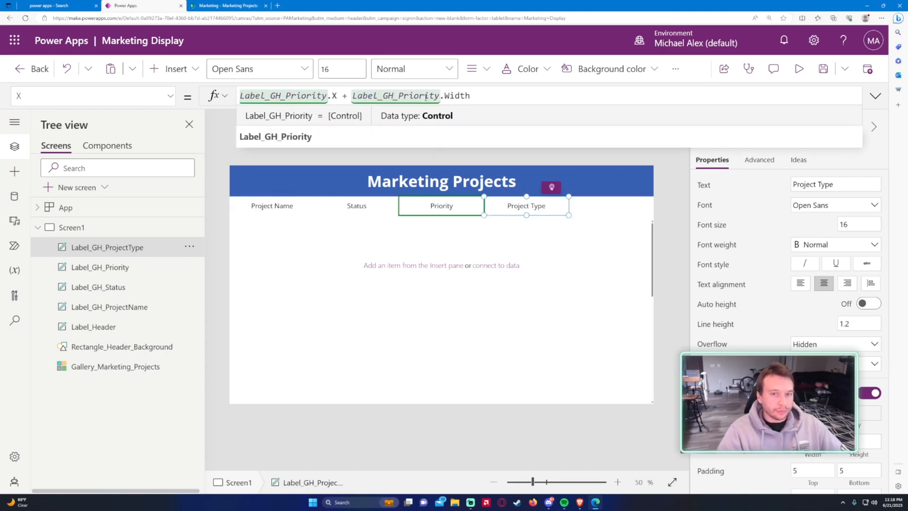
Step: Duplicate the Project Type label, check the next column in SharePoint, and rename the copy as Label_GH_StartDate
{"action": "left_click", "coordinate": [137, 250]}
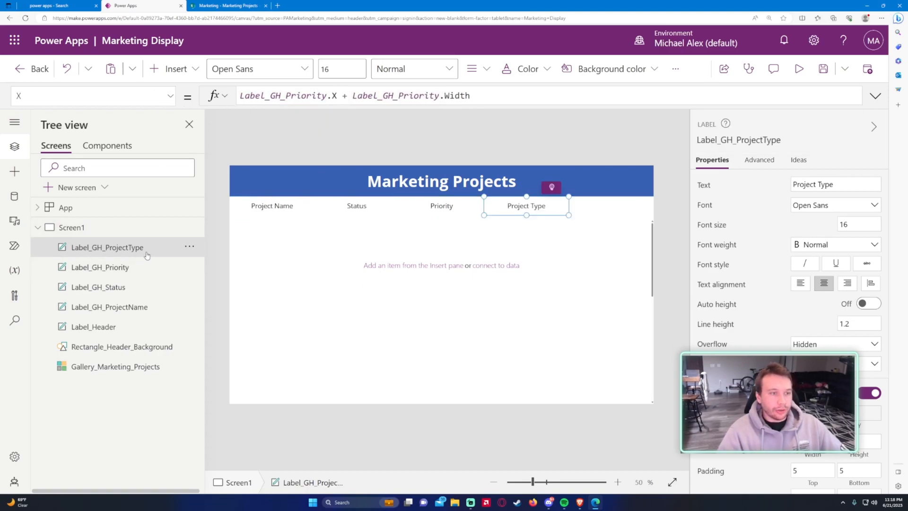
{"action": "key", "text": "ctrl+c"}
{"action": "key", "text": "ctrl+v"}
{"action": "left_click", "coordinate": [227, 5]}
{"action": "left_click", "coordinate": [125, 5]}
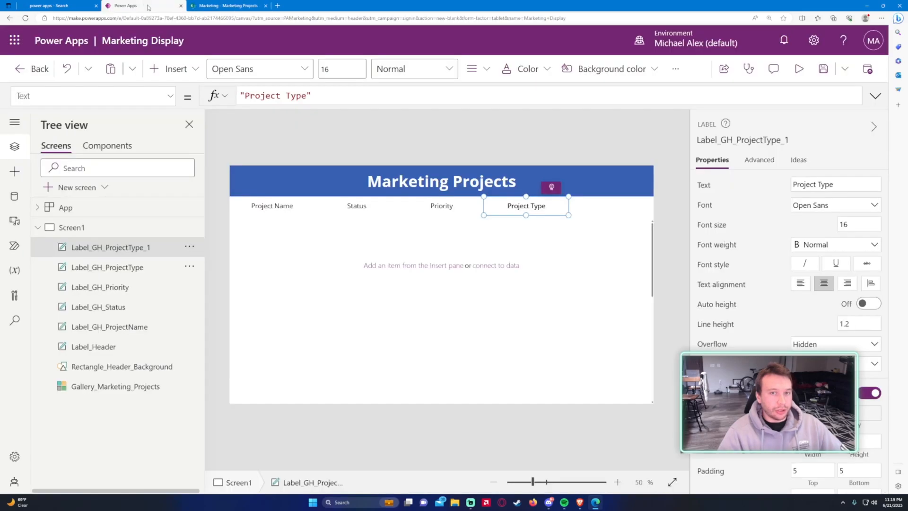
{"action": "double_click", "coordinate": [161, 250]}
{"action": "left_click_drag", "start_coordinate": [108, 248], "coordinate": [174, 250]}
{"action": "type", "text": "Start"}
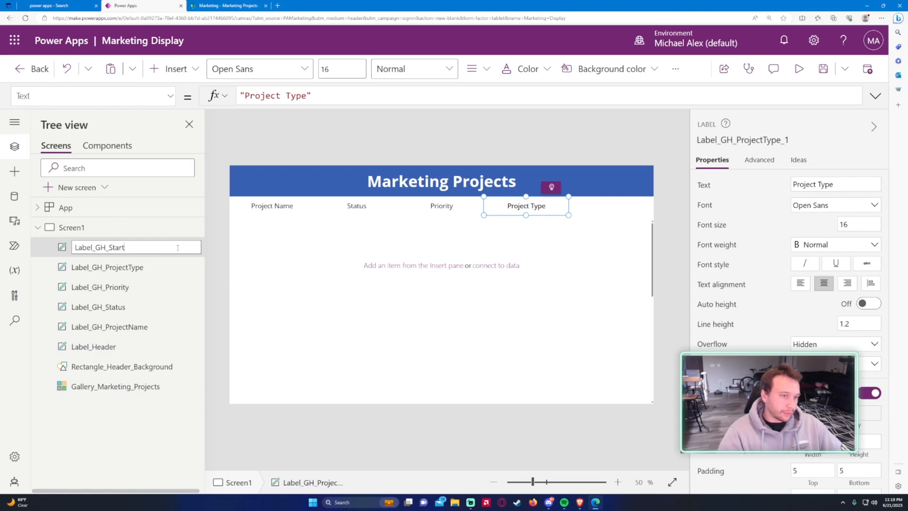
{"action": "type", "text": "Date"}
{"action": "key", "text": "Return"}
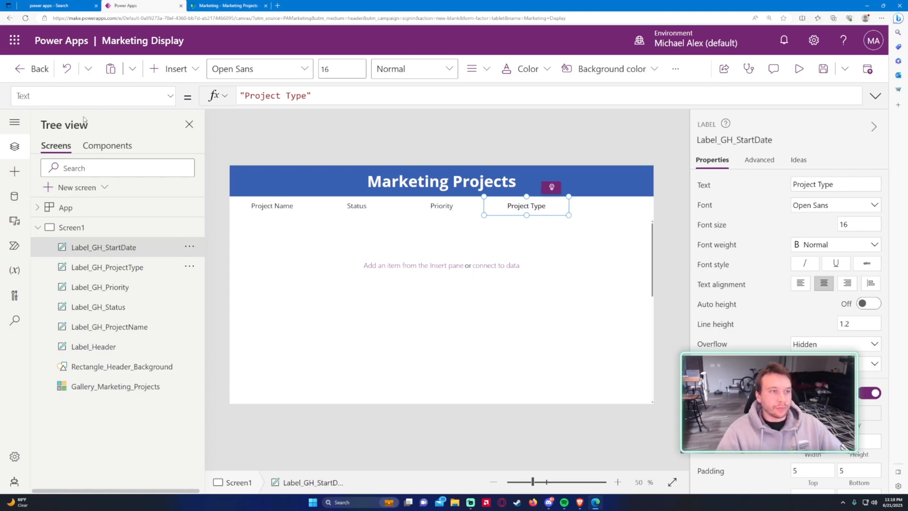
Step: Set the Label_GH_StartDate label's text to "Start Date"
{"action": "left_click_drag", "start_coordinate": [244, 96], "coordinate": [306, 96]}
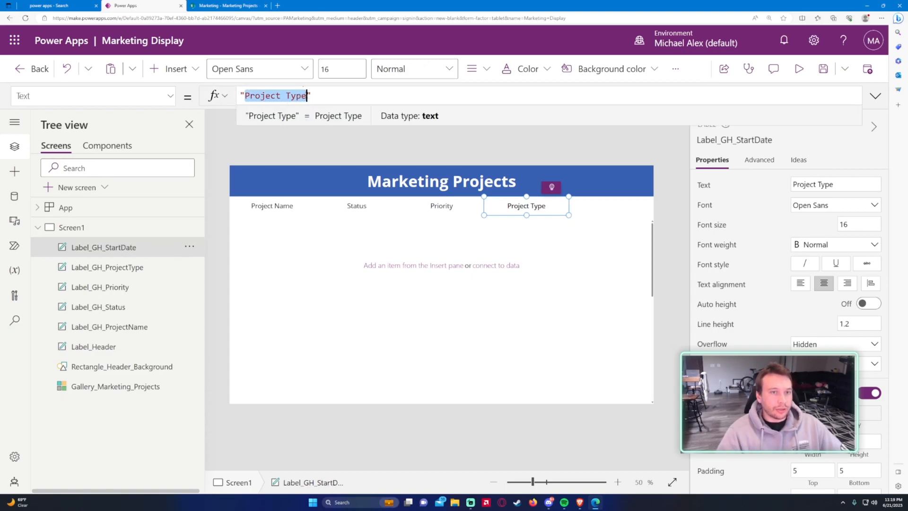
{"action": "type", "text": "Start Da"}
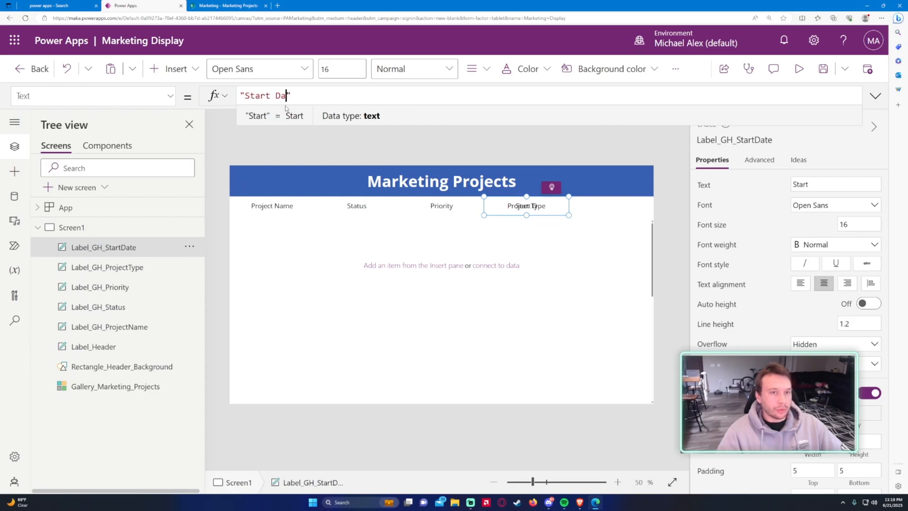
{"action": "type", "text": "te"}
Step: Set the Label_GH_StartDate label's X formula to Label_GH_ProjectType.X + Label_GH_ProjectType.Width
{"action": "left_click", "coordinate": [92, 95]}
{"action": "left_click", "coordinate": [29, 318]}
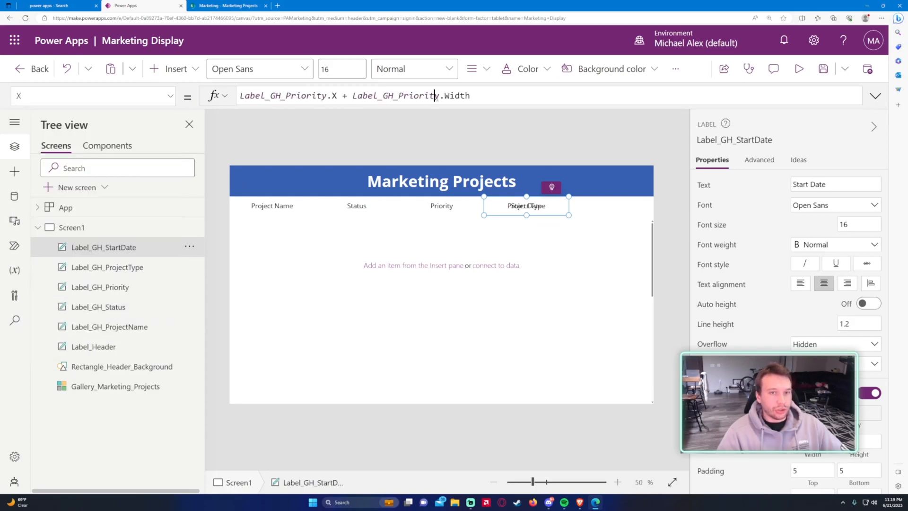
{"action": "left_click_drag", "start_coordinate": [285, 96], "coordinate": [328, 96]}
{"action": "type", "text": "ProjectT"}
{"action": "type", "text": "ype"}
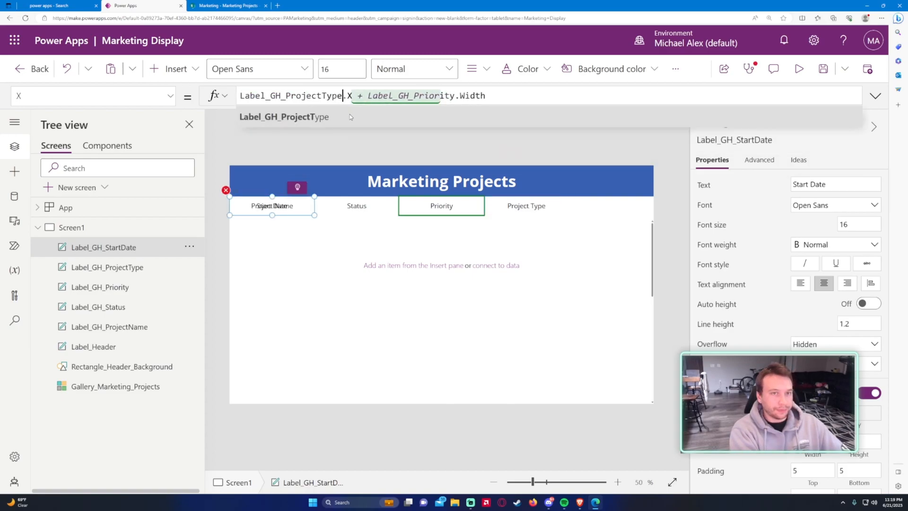
{"action": "left_click_drag", "start_coordinate": [414, 96], "coordinate": [457, 97]}
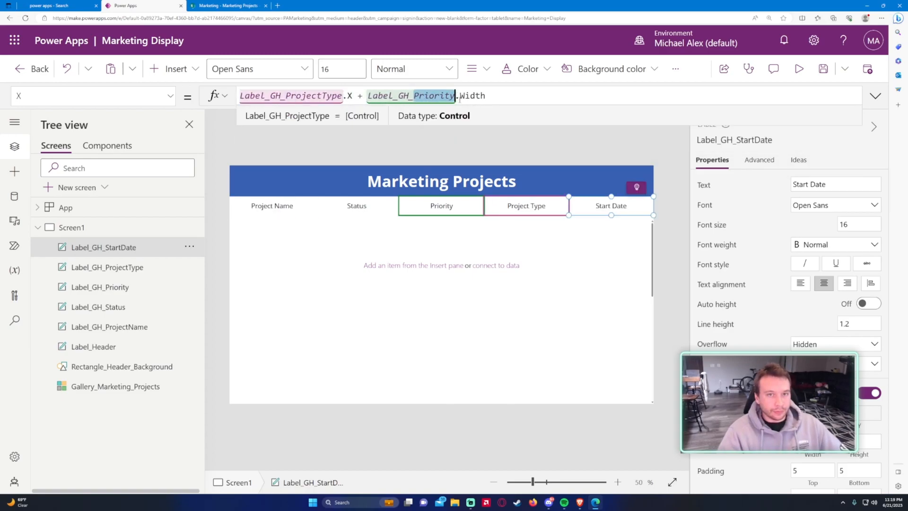
{"action": "type", "text": "ProjectType"}
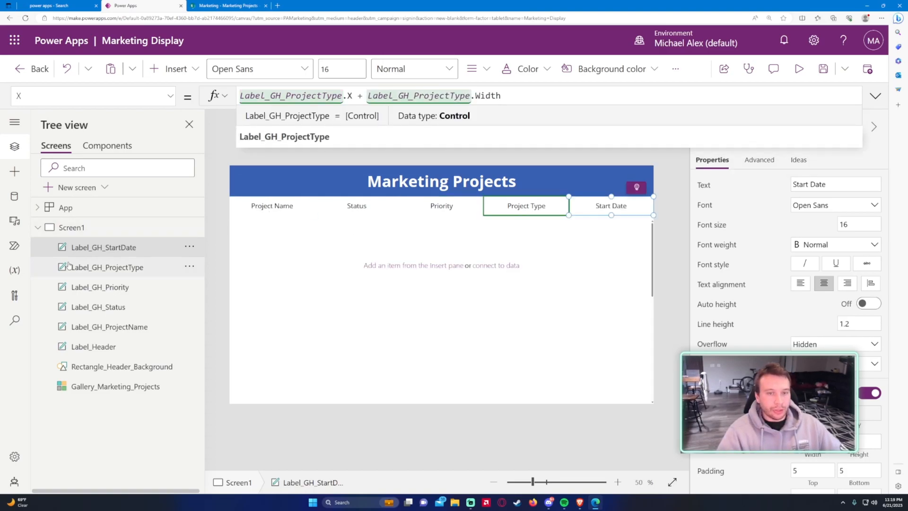
{"action": "left_click", "coordinate": [107, 307]}
{"action": "left_click", "coordinate": [109, 326]}
{"action": "left_click", "coordinate": [113, 306], "text": "ctrl"}
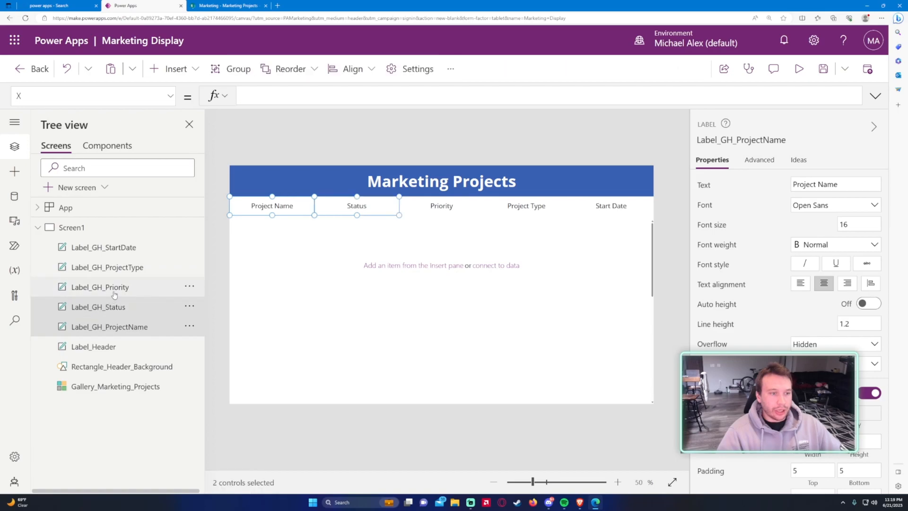
{"action": "left_click", "coordinate": [117, 287], "text": "ctrl"}
{"action": "left_click", "coordinate": [120, 268], "text": "ctrl"}
{"action": "left_click", "coordinate": [121, 247], "text": "ctrl"}
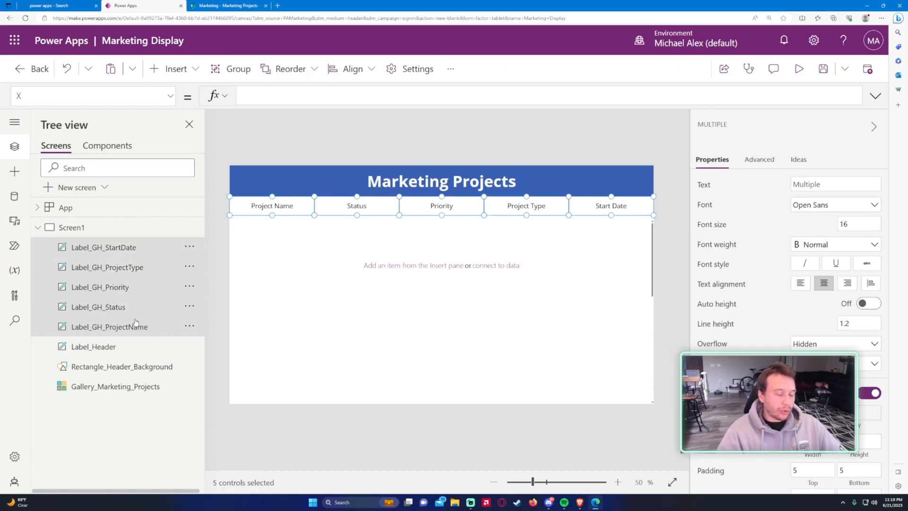
Step: Select all five column labels, from Label_GH_ProjectName to Label_GH_StartDate, and set their border thickness to 2
{"action": "left_click", "coordinate": [136, 323]}
{"action": "left_click", "coordinate": [136, 308], "text": "ctrl"}
{"action": "left_click", "coordinate": [136, 288], "text": "ctrl"}
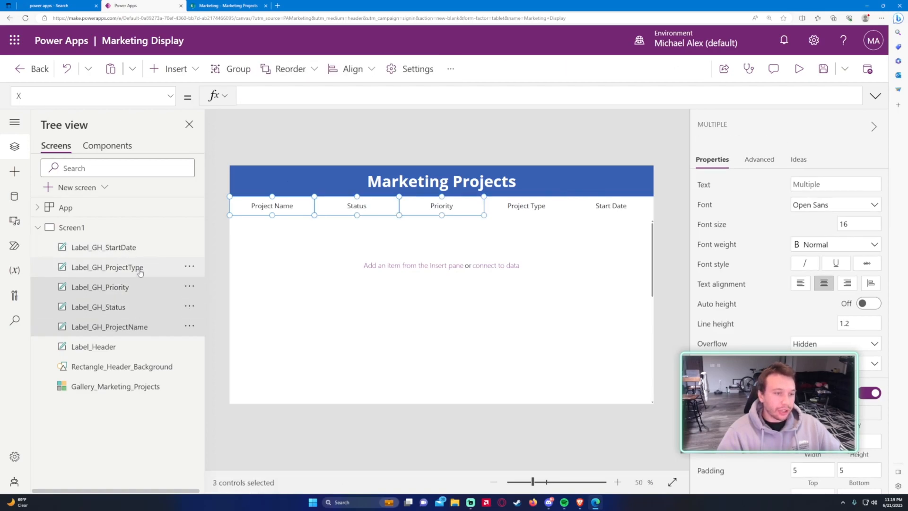
{"action": "left_click", "coordinate": [136, 266], "text": "ctrl"}
{"action": "left_click", "coordinate": [137, 247], "text": "ctrl"}
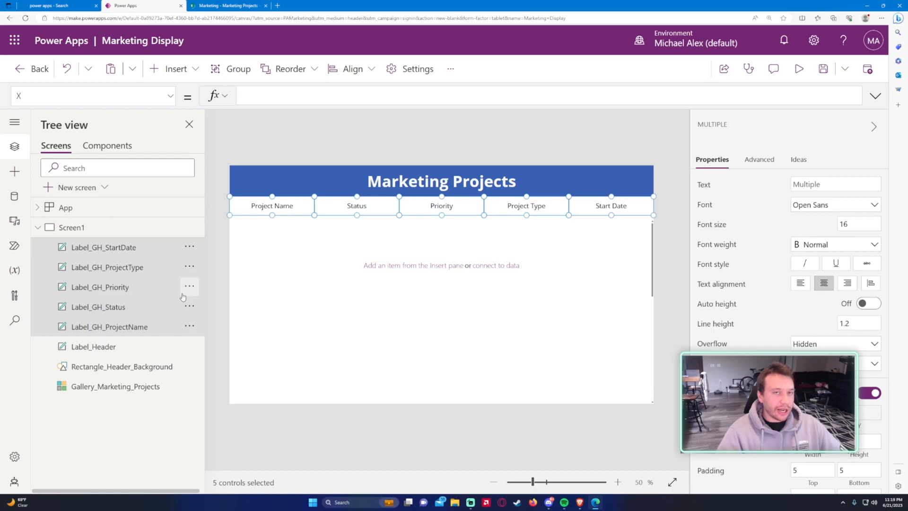
{"action": "scroll", "coordinate": [788, 339], "scroll_direction": "down", "scroll_amount": 5}
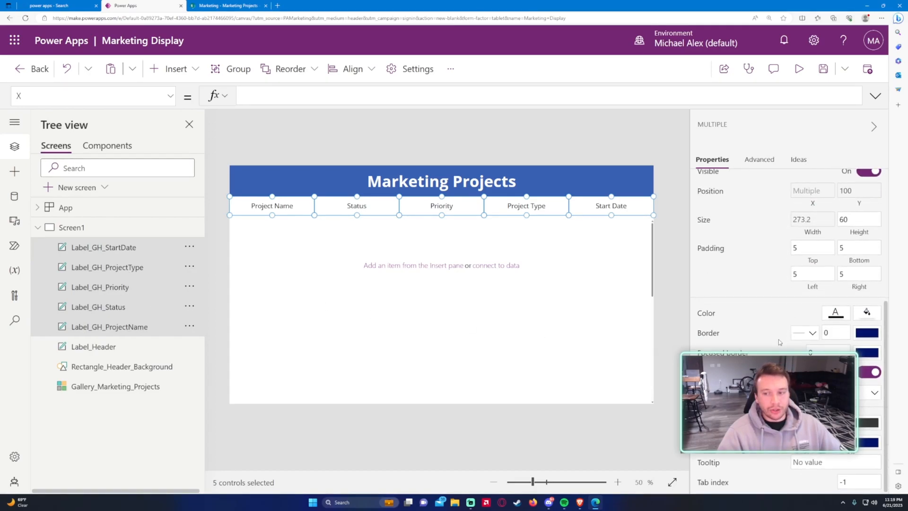
{"action": "left_click", "coordinate": [836, 333]}
{"action": "type", "text": "2"}
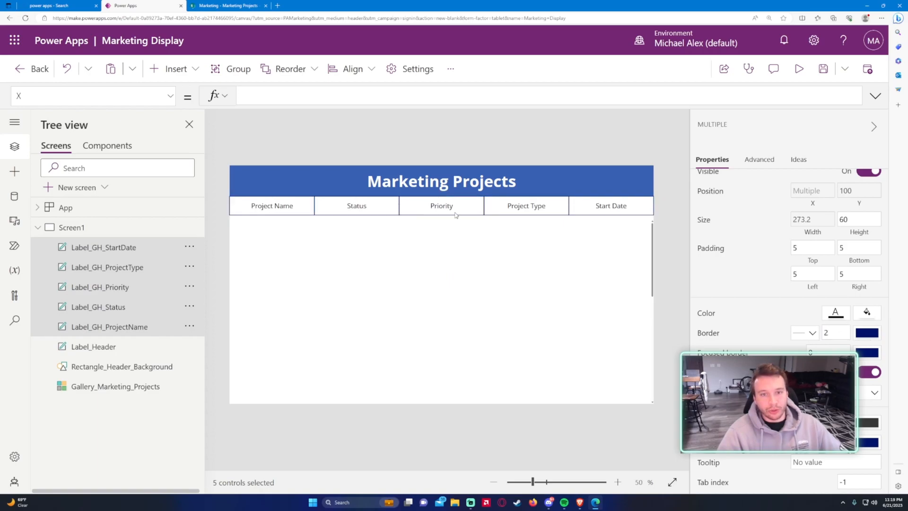
Step: Comment out the RGBA(0, 0, 0, 0) value in the five selected labels' Fill formula and add a new line below it
{"action": "left_click", "coordinate": [169, 96]}
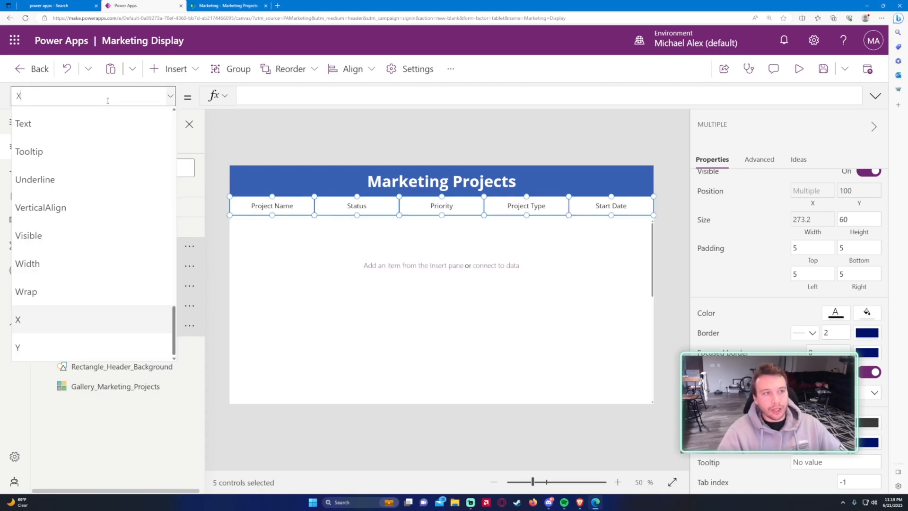
{"action": "scroll", "coordinate": [113, 161], "scroll_direction": "up", "scroll_amount": 8}
{"action": "scroll", "coordinate": [115, 165], "scroll_direction": "up", "scroll_amount": 6}
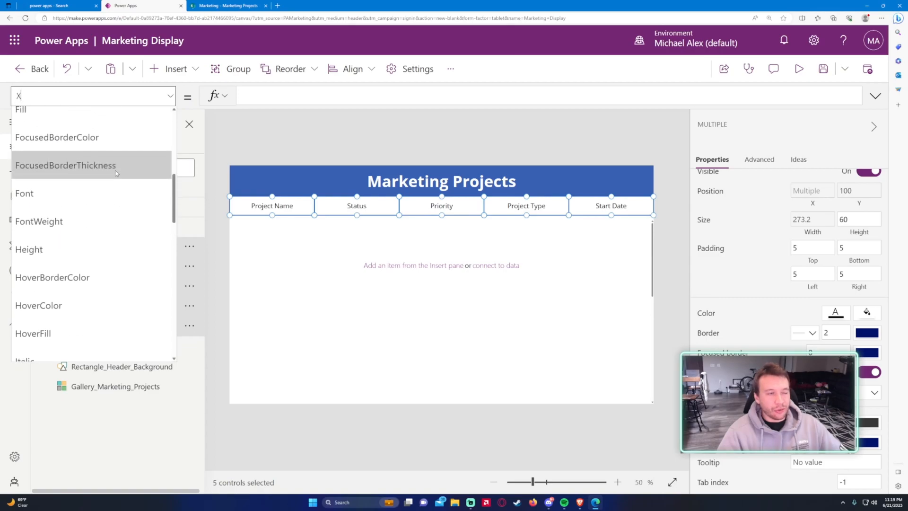
{"action": "left_click", "coordinate": [102, 149]}
{"action": "left_click", "coordinate": [329, 98]}
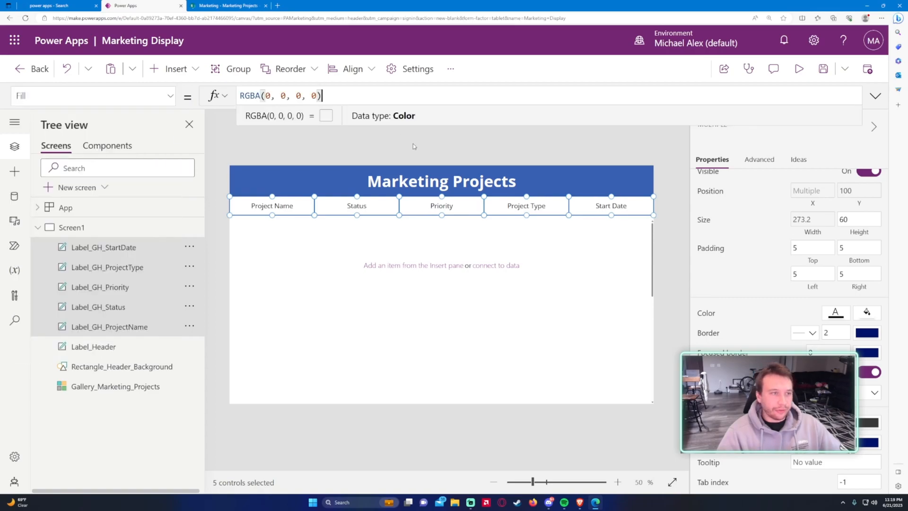
{"action": "key", "text": "Home"}
{"action": "type", "text": "//"}
{"action": "key", "text": "End"}
{"action": "key", "text": "Return"}
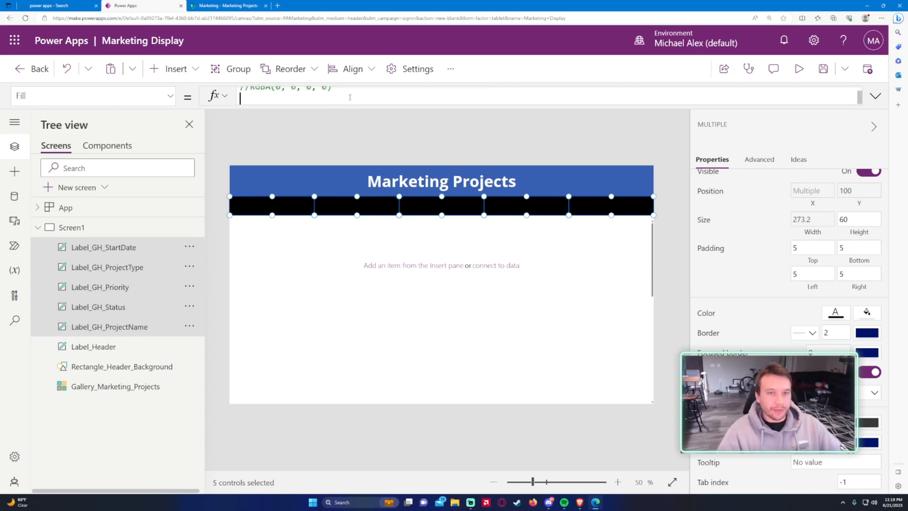
Step: Set the five column labels' Fill to Color.LightSteelBlue on the line below the commented-out value
{"action": "left_click_drag", "start_coordinate": [353, 108], "coordinate": [361, 127]}
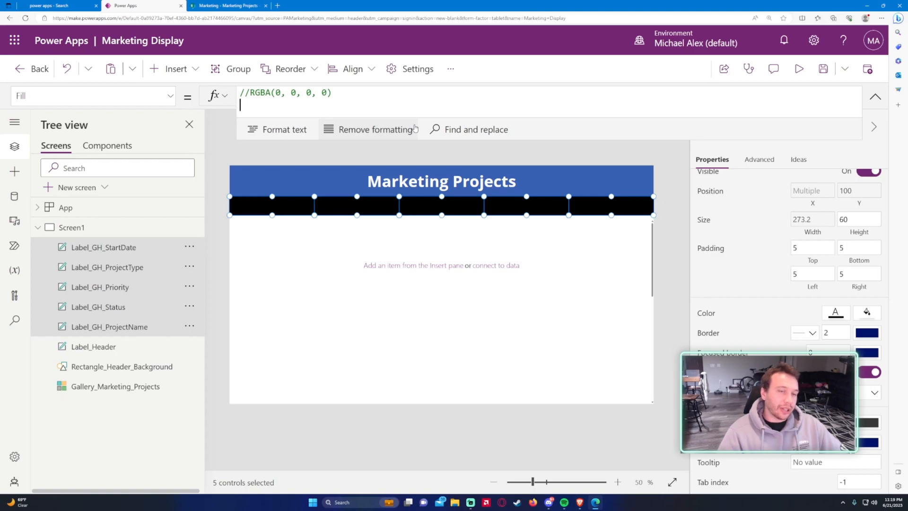
{"action": "type", "text": "Color."}
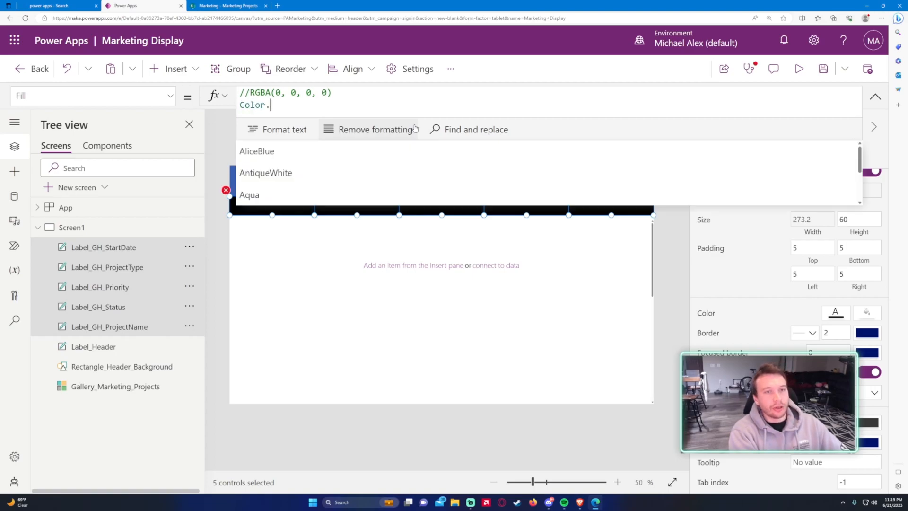
{"action": "key", "text": "Down"}
{"action": "key", "text": "Down"}
{"action": "key", "text": "Down"}
{"action": "key", "text": "Down"}
{"action": "key", "text": "Down"}
{"action": "key", "text": "Down"}
{"action": "key", "text": "Down"}
{"action": "key", "text": "Down"}
{"action": "key", "text": "Down"}
{"action": "key", "text": "Down"}
{"action": "key", "text": "Down"}
{"action": "key", "text": "Down"}
{"action": "key", "text": "Down"}
{"action": "key", "text": "Down"}
{"action": "key", "text": "Down"}
{"action": "key", "text": "Down"}
{"action": "key", "text": "Down"}
{"action": "key", "text": "Down"}
{"action": "key", "text": "Down"}
{"action": "key", "text": "Down"}
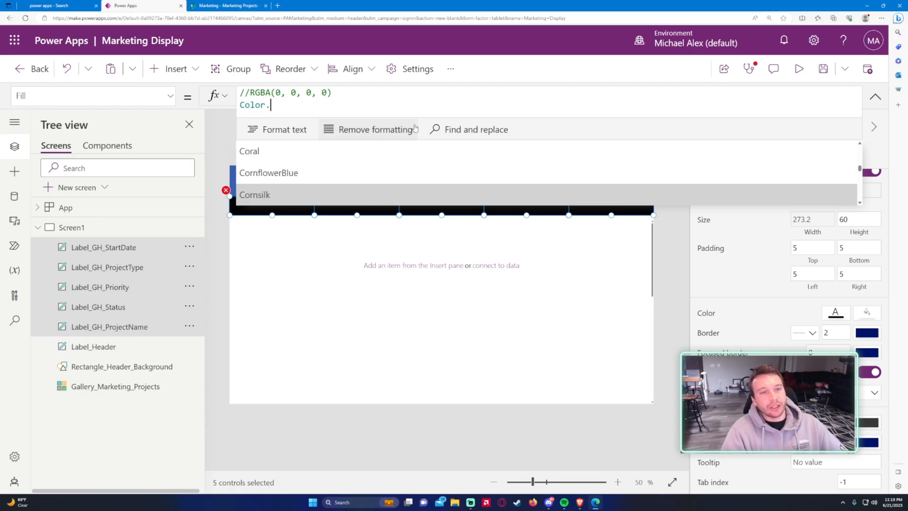
{"action": "key", "text": "Down"}
{"action": "key", "text": "Down"}
{"action": "key", "text": "Down"}
{"action": "key", "text": "Down"}
{"action": "key", "text": "Down"}
{"action": "key", "text": "Down"}
{"action": "key", "text": "Down"}
{"action": "key", "text": "Down"}
{"action": "key", "text": "Down"}
{"action": "key", "text": "Down"}
{"action": "key", "text": "Down"}
{"action": "key", "text": "Down"}
{"action": "key", "text": "Down"}
{"action": "key", "text": "Down"}
{"action": "key", "text": "Down"}
{"action": "key", "text": "Down"}
{"action": "key", "text": "Down"}
{"action": "key", "text": "Down"}
{"action": "key", "text": "Down"}
{"action": "key", "text": "Down"}
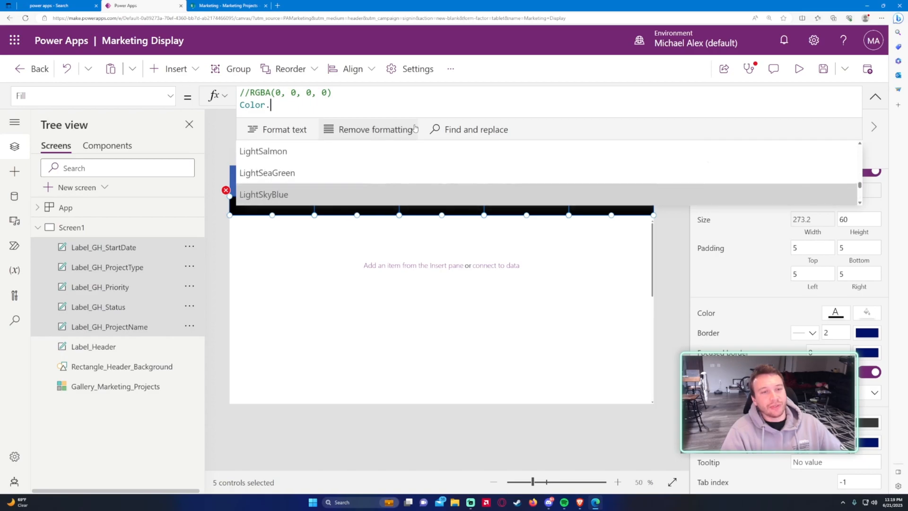
{"action": "key", "text": "Up"}
{"action": "key", "text": "Down"}
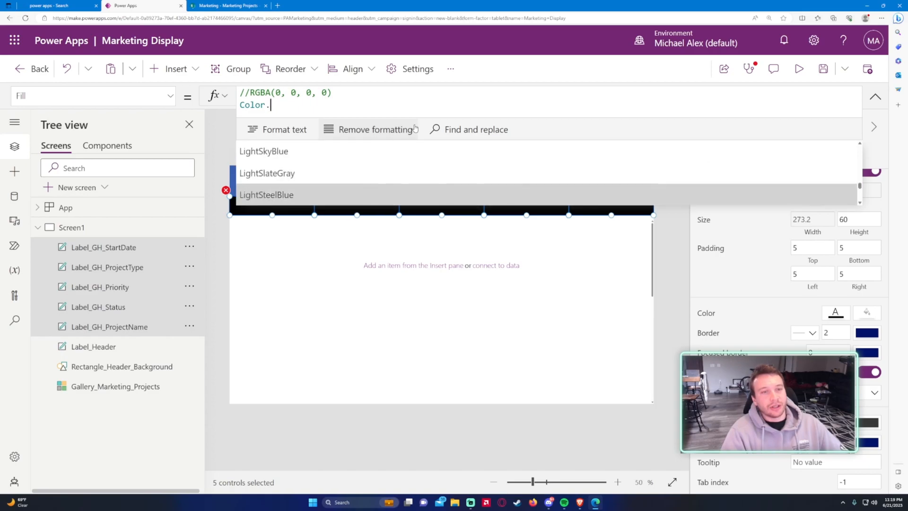
{"action": "key", "text": "Return"}
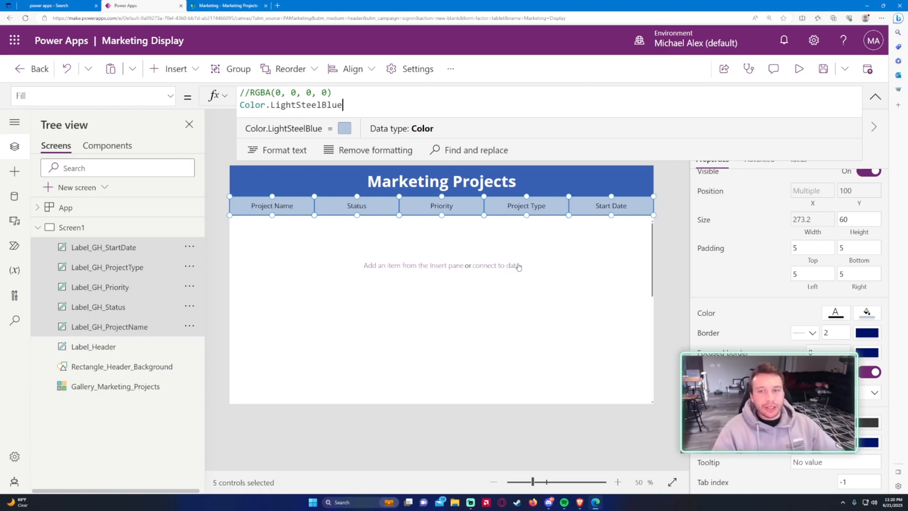
Step: Select Gallery_Marketing_Projects and clear the value of its Y formula
{"action": "left_click", "coordinate": [145, 369]}
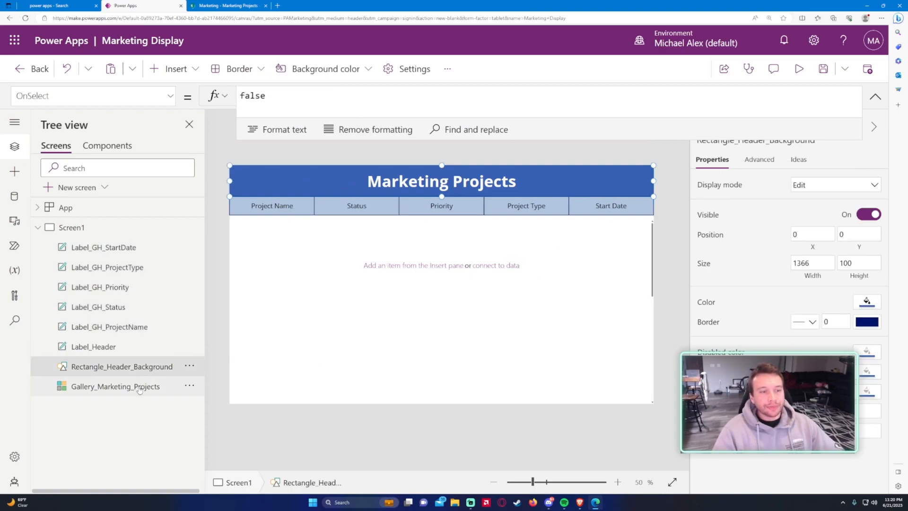
{"action": "left_click", "coordinate": [140, 388]}
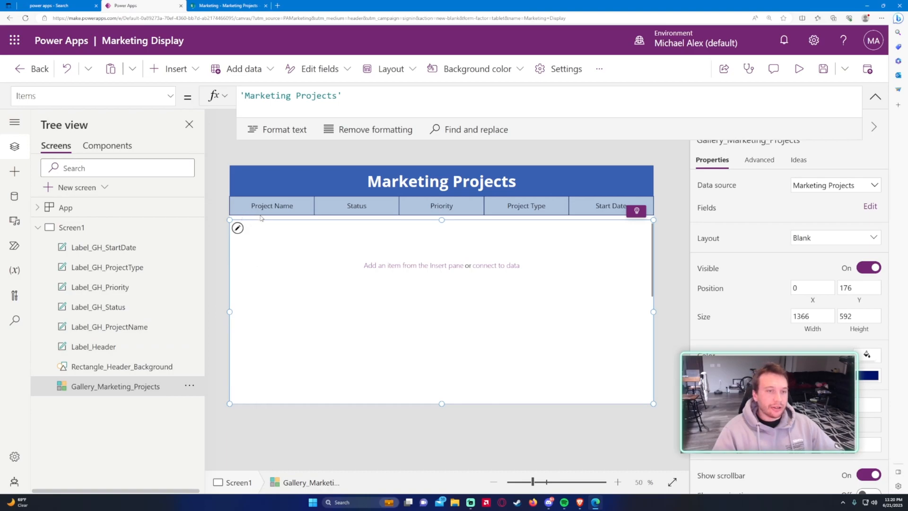
{"action": "left_click", "coordinate": [95, 96]}
{"action": "scroll", "coordinate": [97, 332], "scroll_direction": "down", "scroll_amount": 10}
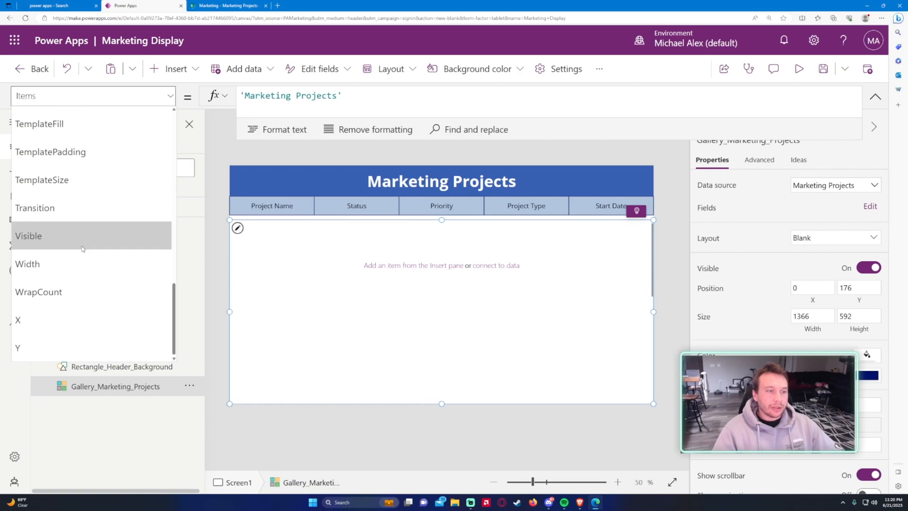
{"action": "left_click", "coordinate": [86, 342]}
{"action": "left_click", "coordinate": [280, 112]}
{"action": "double_click", "coordinate": [271, 95]}
{"action": "type", "text": "200"}
{"action": "double_click", "coordinate": [271, 95]}
{"action": "key", "text": "BackSpace"}
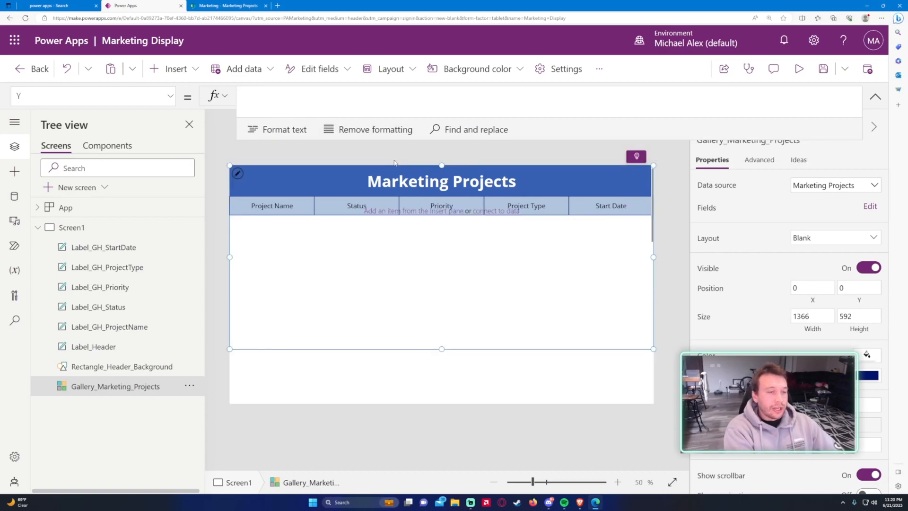
Step: Enter Label_GH_ProjectName.Y as the Y formula of Gallery_Marketing_Projects
{"action": "type", "text": "Label_G"}
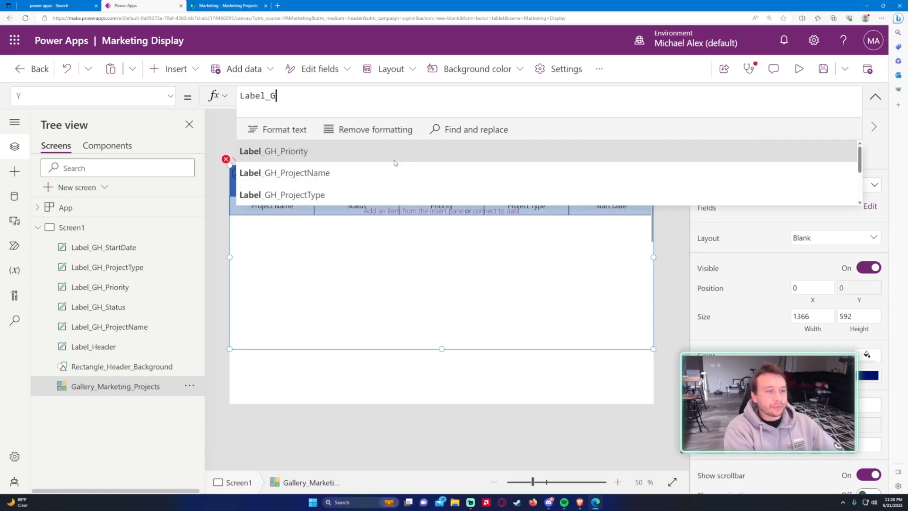
{"action": "type", "text": "H_P"}
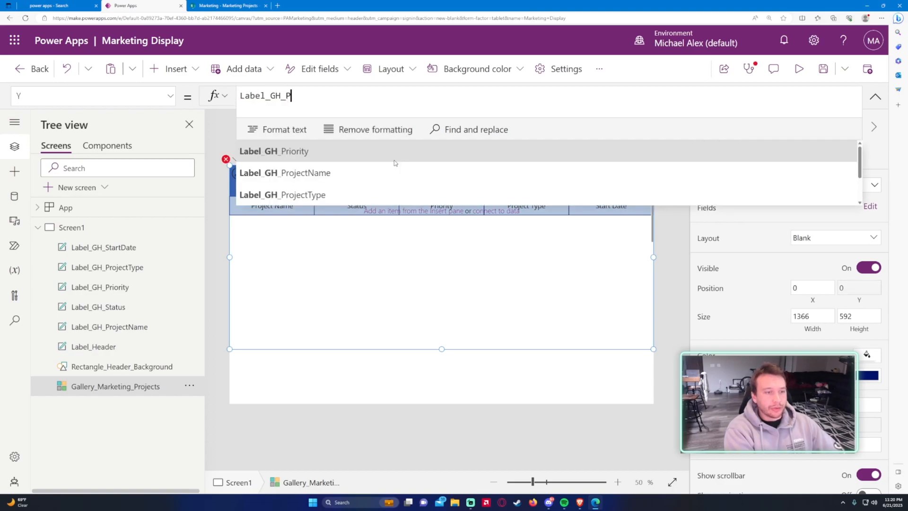
{"action": "type", "text": "rojectNa"}
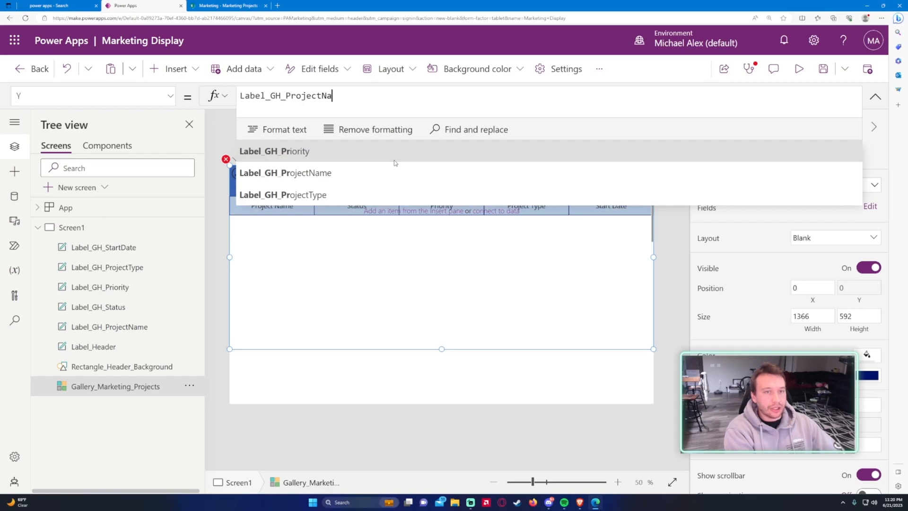
{"action": "type", "text": "me."}
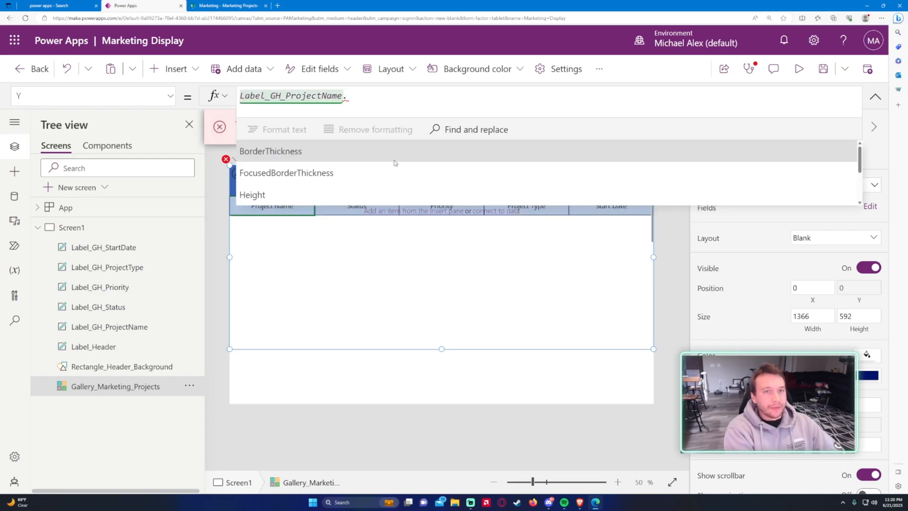
{"action": "type", "text": "Y"}
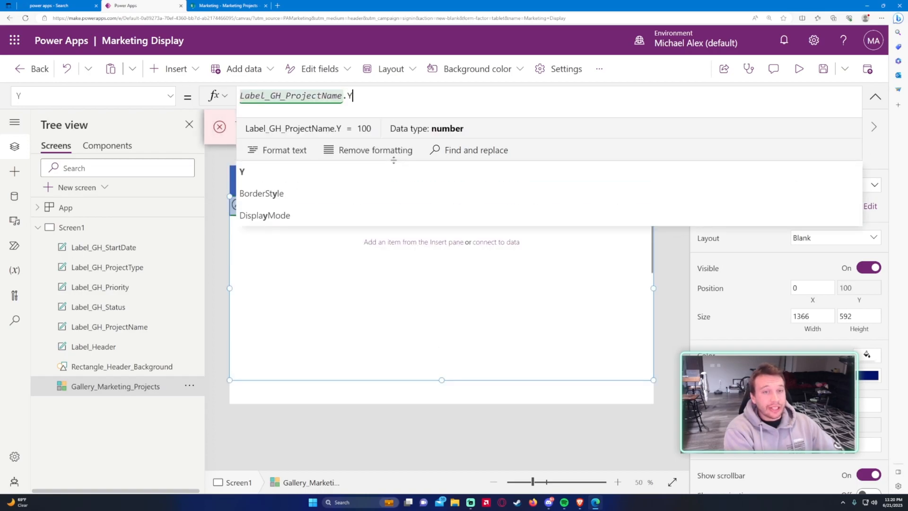
Step: Extend the gallery's Y formula by adding + Label_GH_ProjectName.Height
{"action": "type", "text": " +_"}
{"action": "key", "text": "BackSpace"}
{"action": "key", "text": "BackSpace"}
{"action": "type", "text": "Label_GH_Proe"}
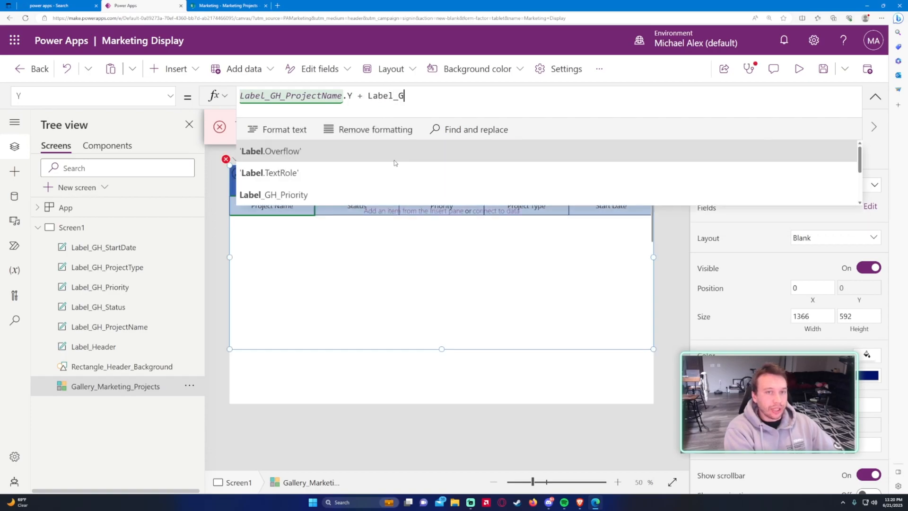
{"action": "key", "text": "BackSpace"}
{"action": "type", "text": "jectName.Height"}
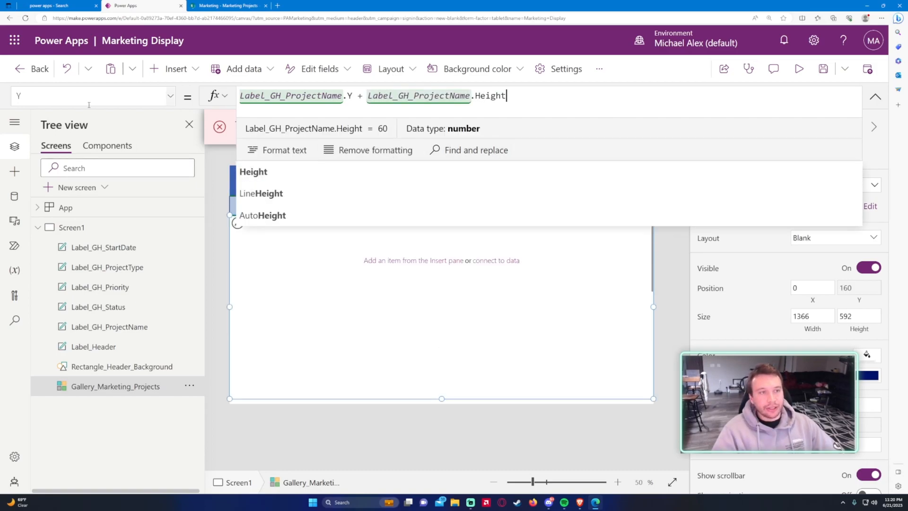
Step: Replace the gallery's fixed Height value with the start of a formula, Parent.Height - (
{"action": "left_click", "coordinate": [169, 95]}
{"action": "scroll", "coordinate": [92, 194], "scroll_direction": "up", "scroll_amount": 3}
{"action": "scroll", "coordinate": [92, 195], "scroll_direction": "up", "scroll_amount": 7}
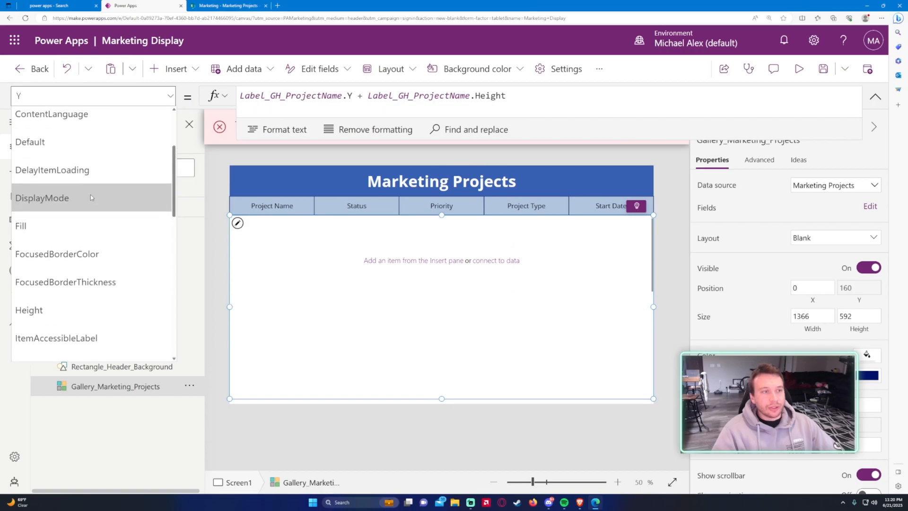
{"action": "scroll", "coordinate": [87, 198], "scroll_direction": "down", "scroll_amount": 2}
{"action": "left_click", "coordinate": [81, 199]}
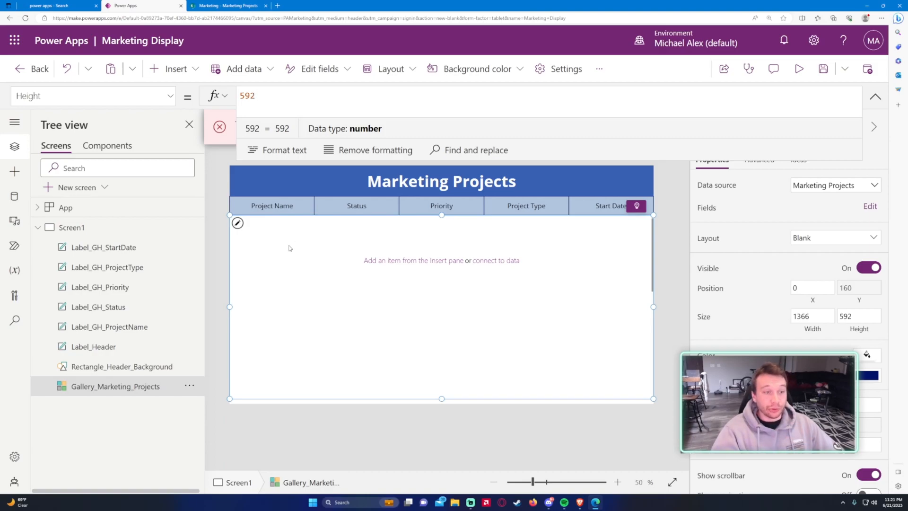
{"action": "key", "text": "ctrl+a"}
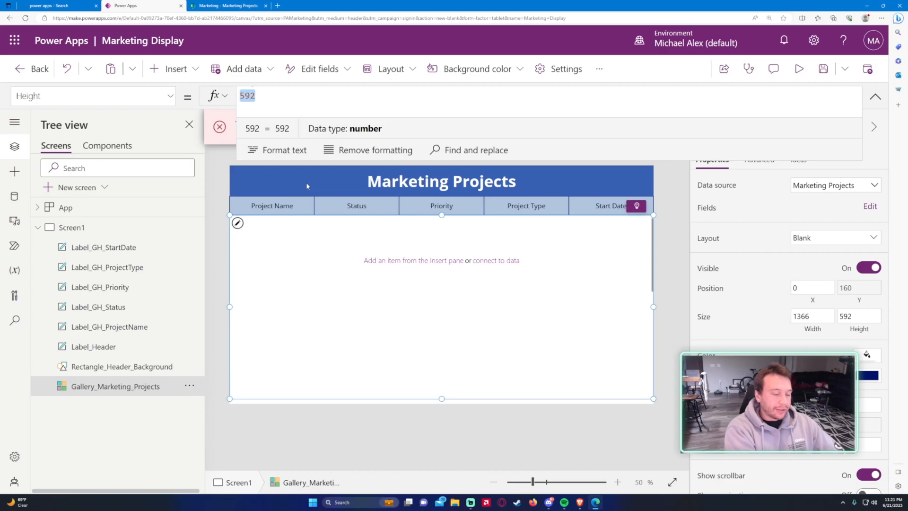
{"action": "type", "text": "Parent"}
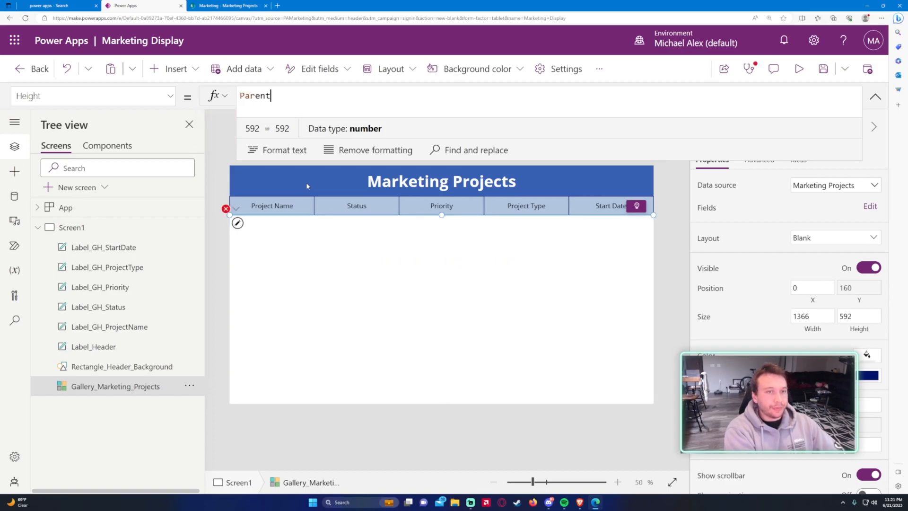
{"action": "type", "text": ".Height - ("}
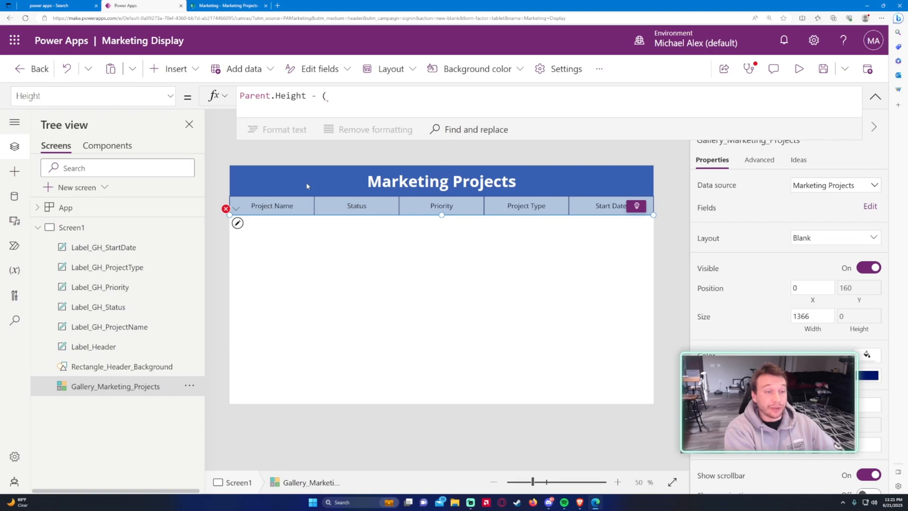
Step: Complete the gallery's Height formula with Rectangle_Header_Background.Height - Label_GH_ProjectName.Height inside the parentheses
{"action": "type", "text": "Rectangel"}
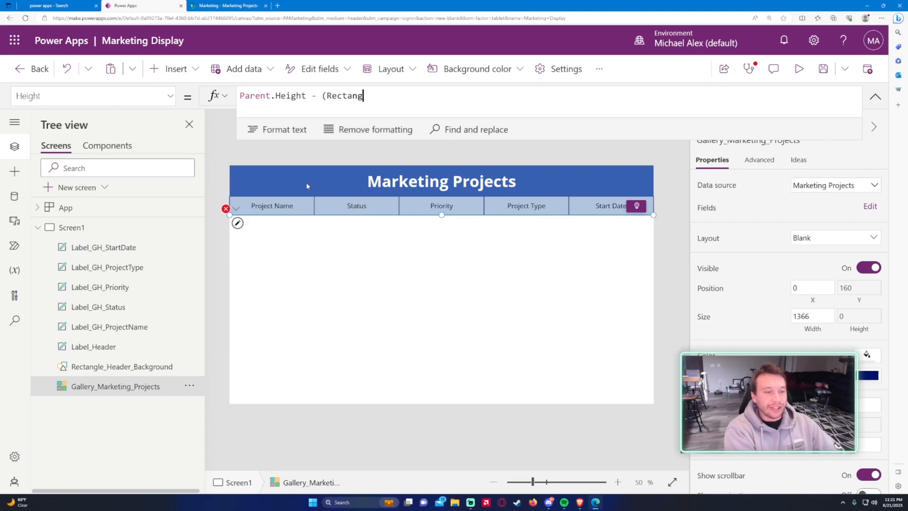
{"action": "key", "text": "BackSpace"}
{"action": "key", "text": "BackSpace"}
{"action": "type", "text": "le"}
{"action": "key", "text": "Tab"}
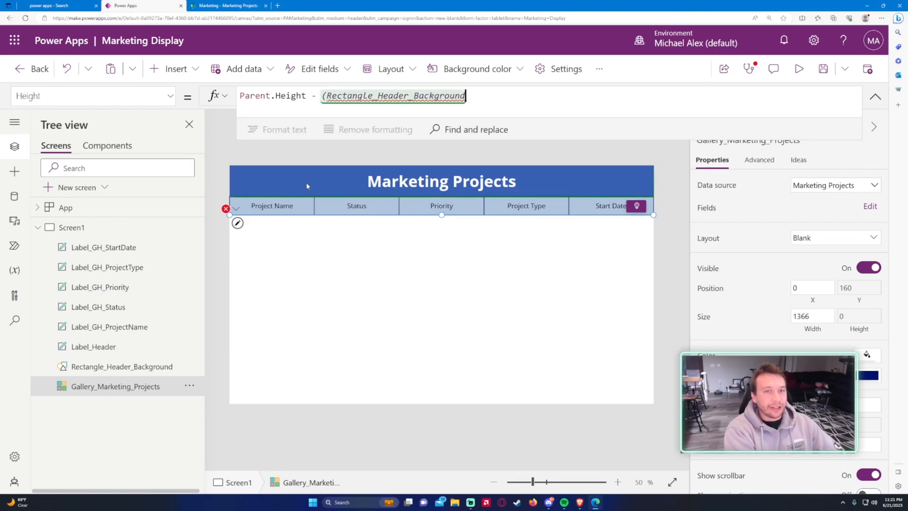
{"action": "type", "text": ".Height - "}
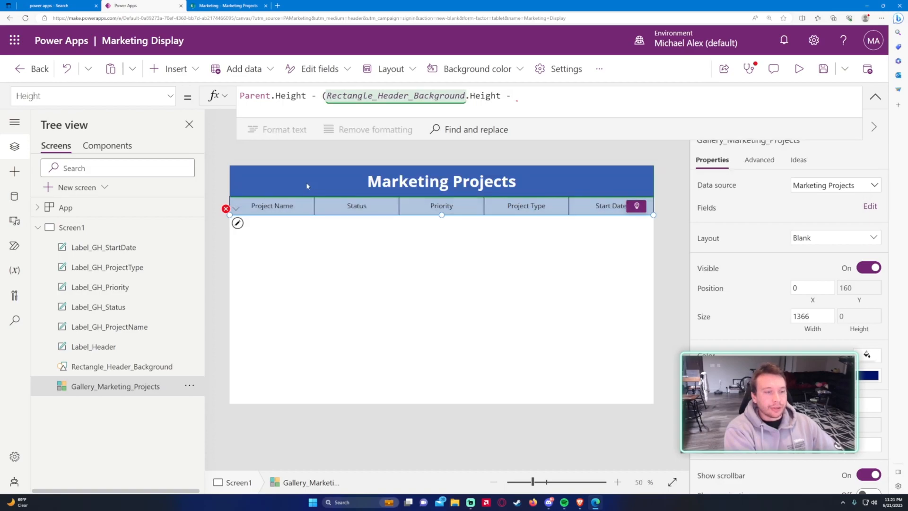
{"action": "type", "text": "Label_"}
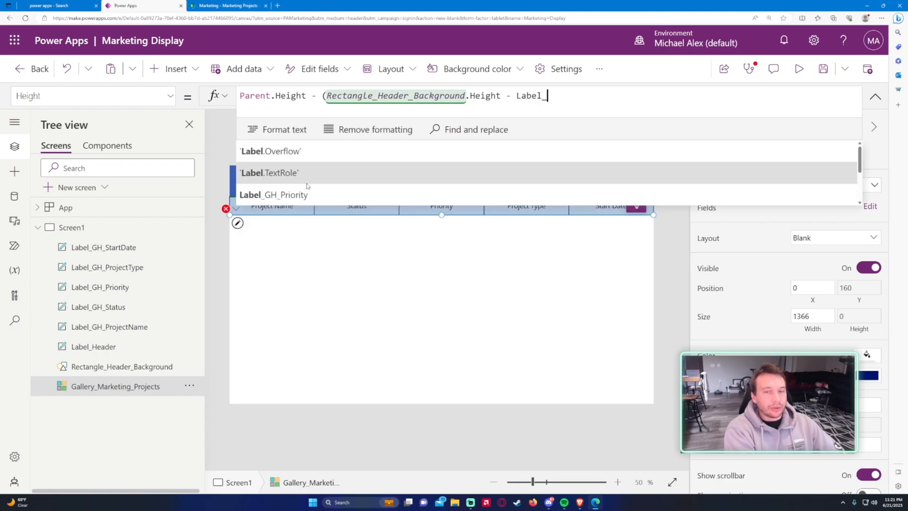
{"action": "type", "text": "GH_Pro"}
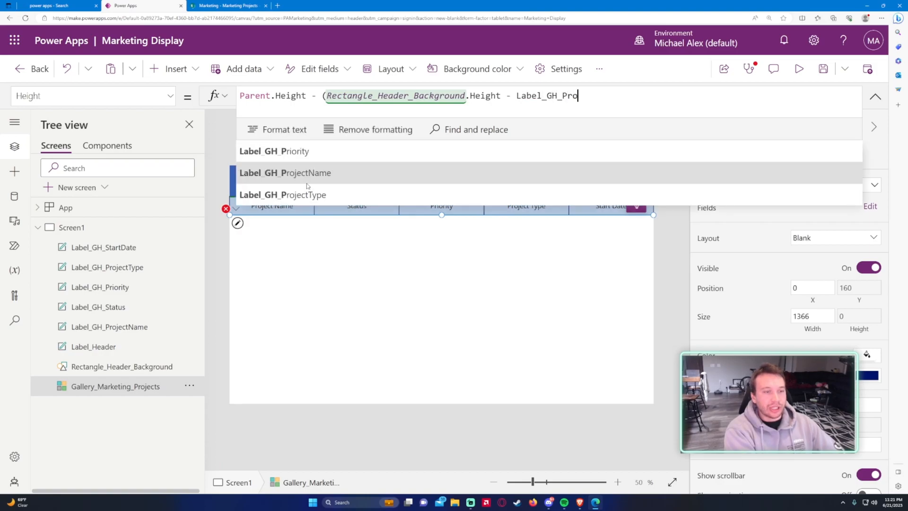
{"action": "type", "text": "jectN"}
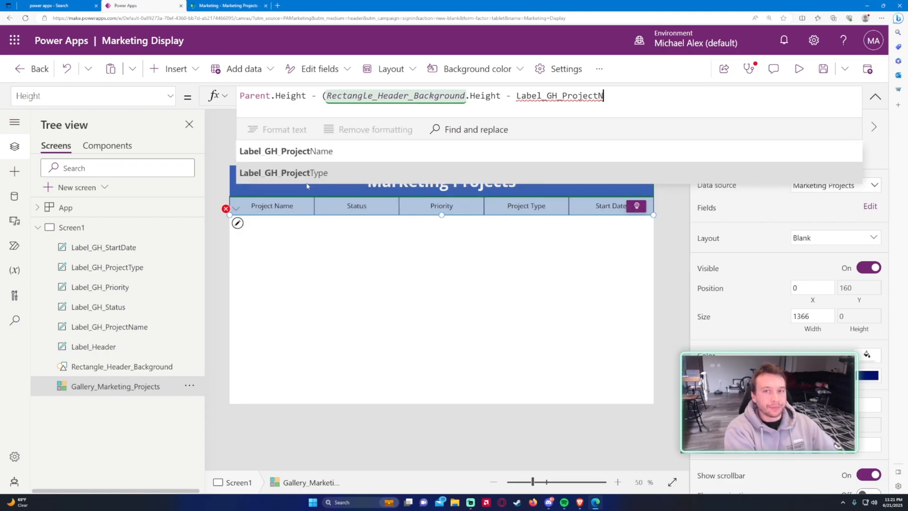
{"action": "type", "text": "ame.Height)"}
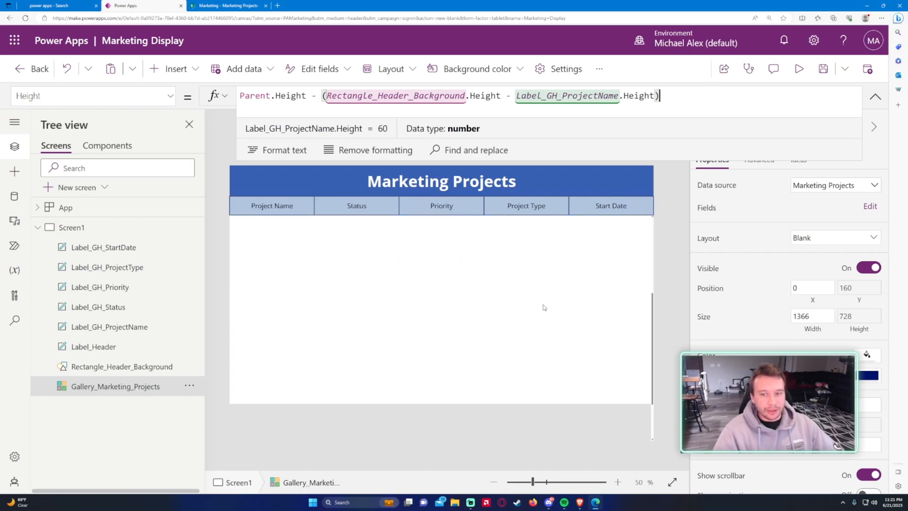
Step: Change the minus inside the parentheses of the gallery's Height formula to a plus
{"action": "left_click", "coordinate": [513, 96]}
{"action": "key", "text": "BackSpace"}
{"action": "type", "text": "+"}
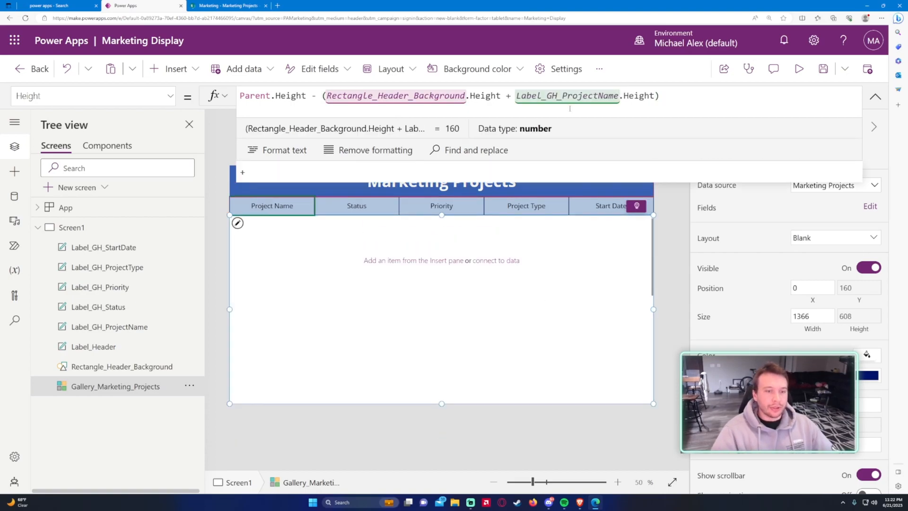
{"action": "left_click", "coordinate": [220, 151]}
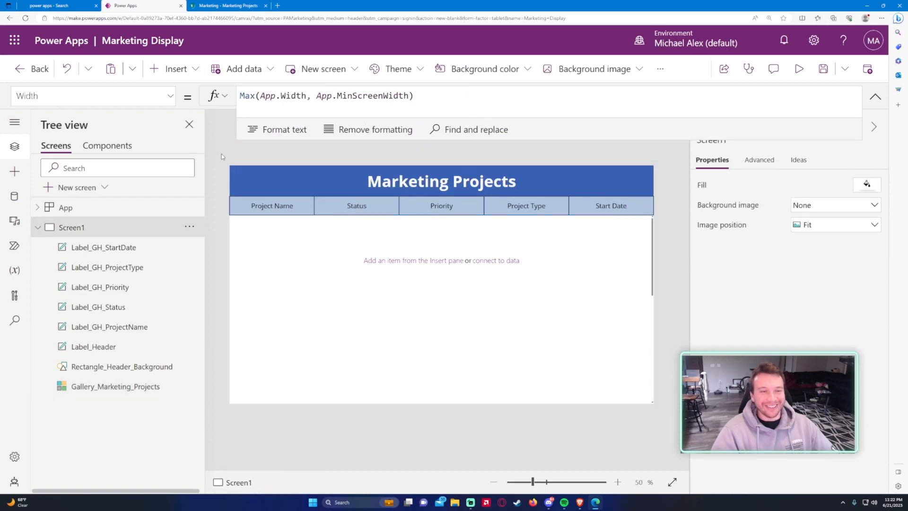
Step: Select Gallery_Marketing_Projects and test scrolling through its empty rows
{"action": "left_click", "coordinate": [116, 385]}
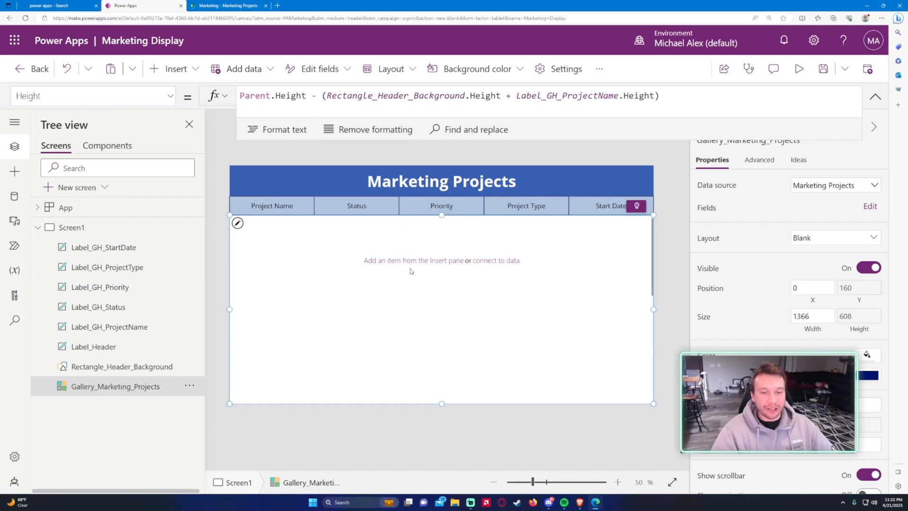
{"action": "key", "text": "alt"}
{"action": "scroll", "coordinate": [507, 271], "scroll_direction": "down", "scroll_amount": 4}
{"action": "scroll", "coordinate": [512, 277], "scroll_direction": "up", "scroll_amount": 1}
{"action": "scroll", "coordinate": [512, 278], "scroll_direction": "up", "scroll_amount": 3}
{"action": "scroll", "coordinate": [510, 265], "scroll_direction": "down", "scroll_amount": 4}
{"action": "scroll", "coordinate": [515, 260], "scroll_direction": "up", "scroll_amount": 3}
{"action": "scroll", "coordinate": [514, 260], "scroll_direction": "up", "scroll_amount": 2}
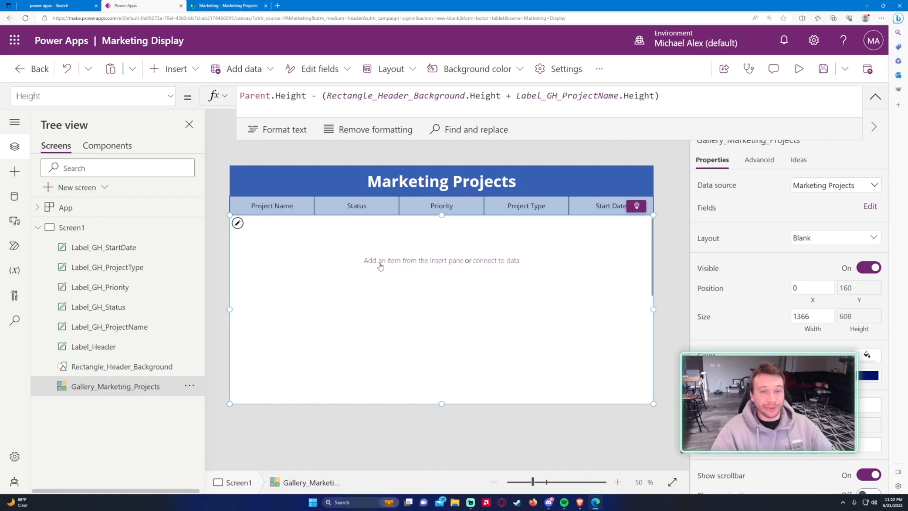
Step: Insert a text label into the gallery's template and check the Project Name column in the SharePoint Marketing Projects list
{"action": "left_click", "coordinate": [238, 223]}
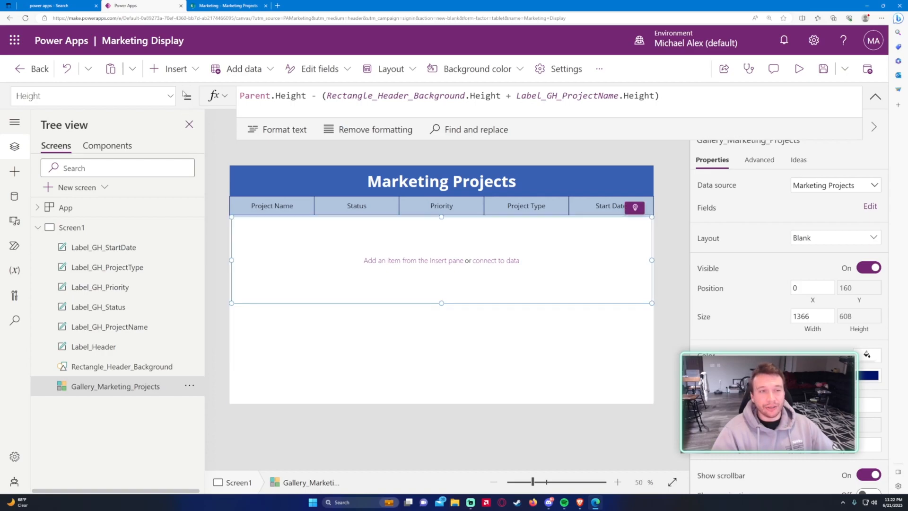
{"action": "left_click", "coordinate": [176, 69]}
{"action": "left_click", "coordinate": [184, 145]}
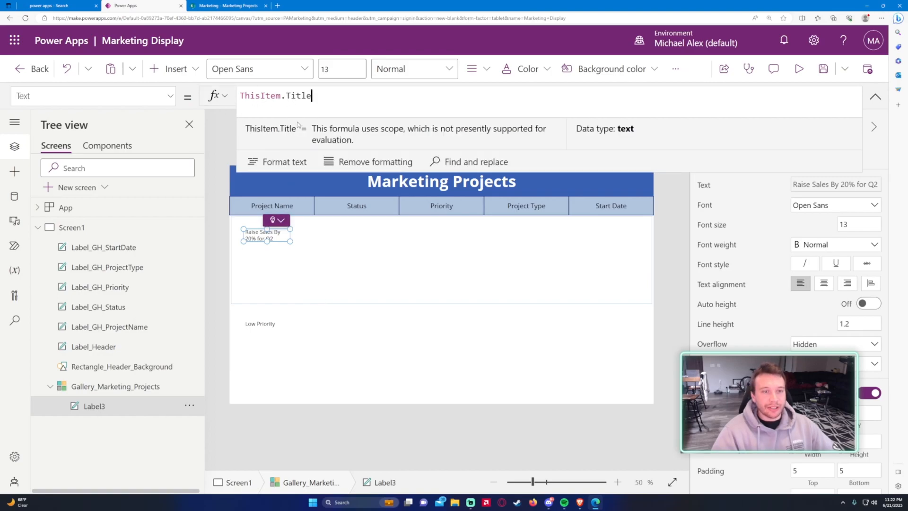
{"action": "left_click", "coordinate": [224, 7]}
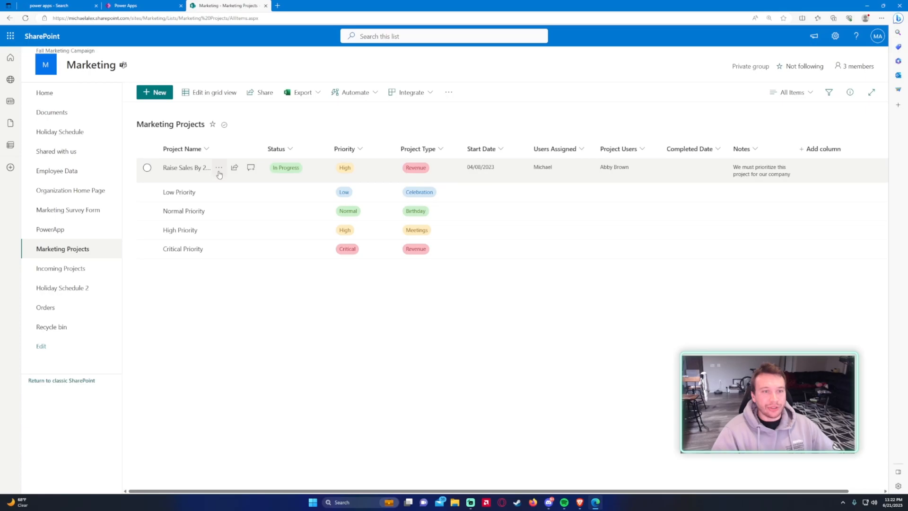
{"action": "left_click", "coordinate": [129, 5]}
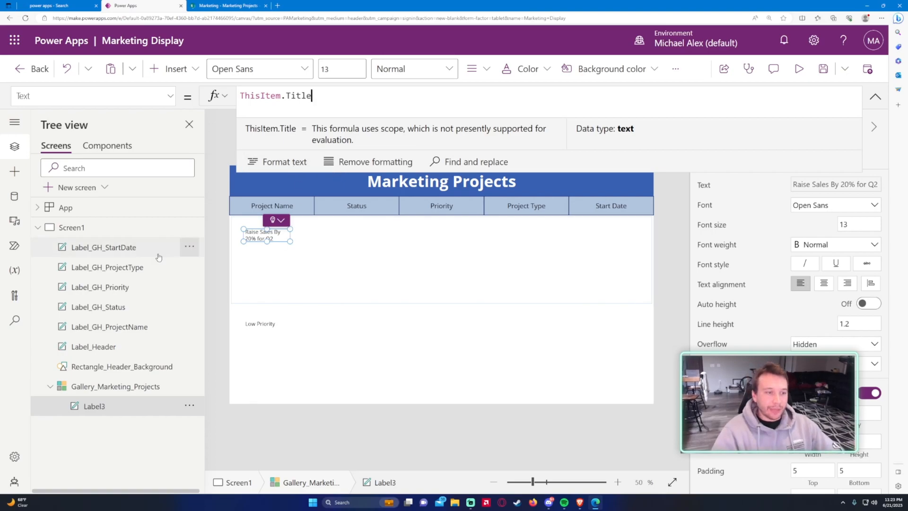
Step: Set both the X and Y of Label3, the label inside the gallery, to 0
{"action": "left_click", "coordinate": [135, 96]}
{"action": "scroll", "coordinate": [127, 152], "scroll_direction": "down", "scroll_amount": 6}
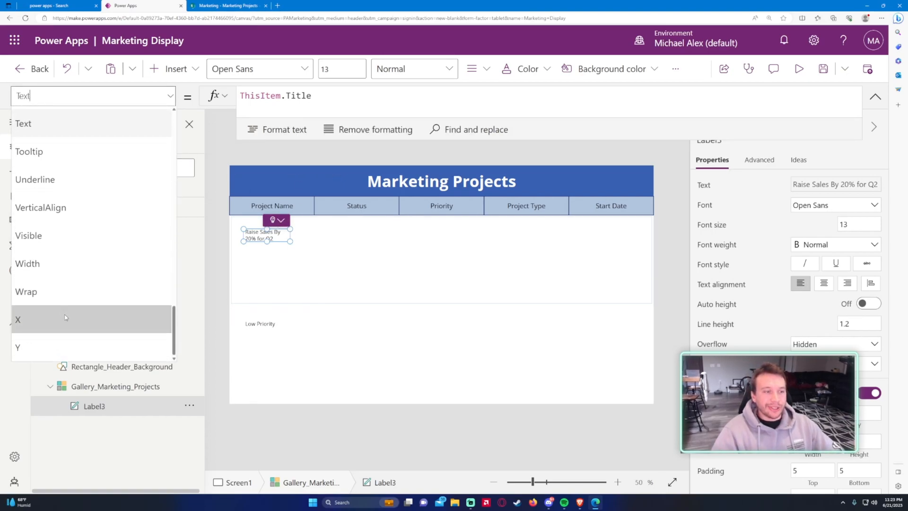
{"action": "left_click", "coordinate": [63, 321]}
{"action": "key", "text": "ctrl+a"}
{"action": "type", "text": "0"}
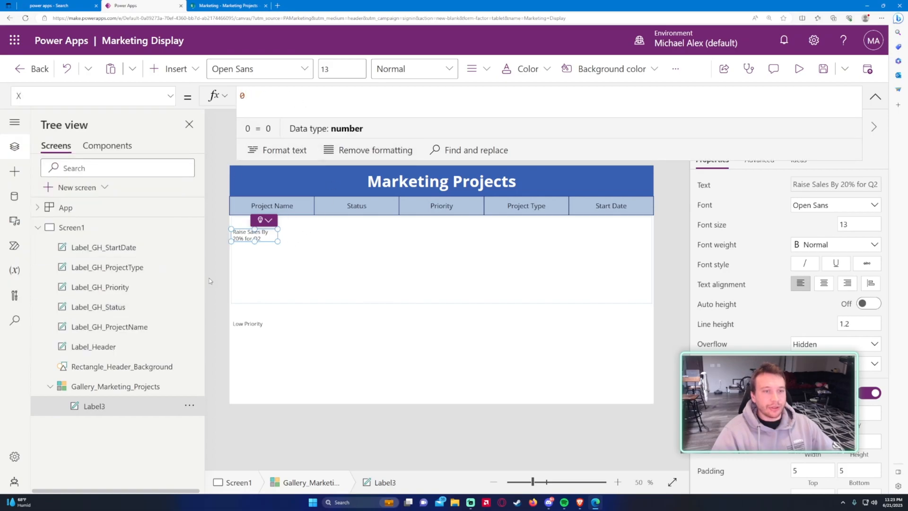
{"action": "left_click", "coordinate": [170, 96]}
{"action": "left_click", "coordinate": [53, 342]}
{"action": "key", "text": "ctrl+a"}
{"action": "type", "text": "0"}
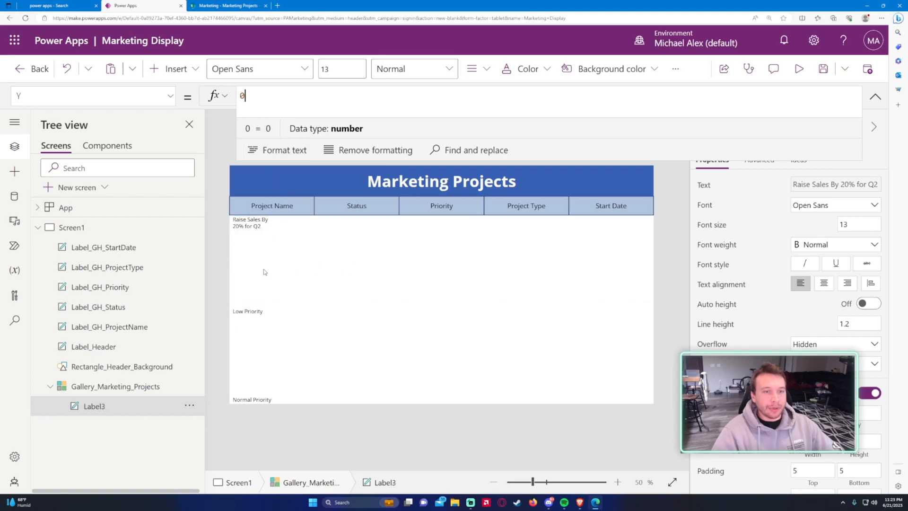
Step: Set the Width of Label3 in the gallery to Label_GH_ProjectName.Width and check how it lines up with the header
{"action": "left_click", "coordinate": [118, 96]}
{"action": "scroll", "coordinate": [96, 194], "scroll_direction": "up", "scroll_amount": 8}
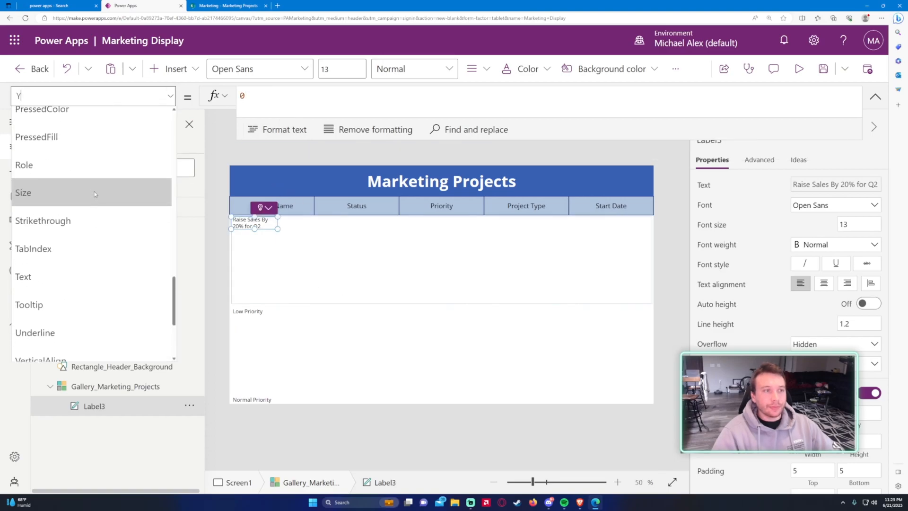
{"action": "scroll", "coordinate": [98, 201], "scroll_direction": "down", "scroll_amount": 8}
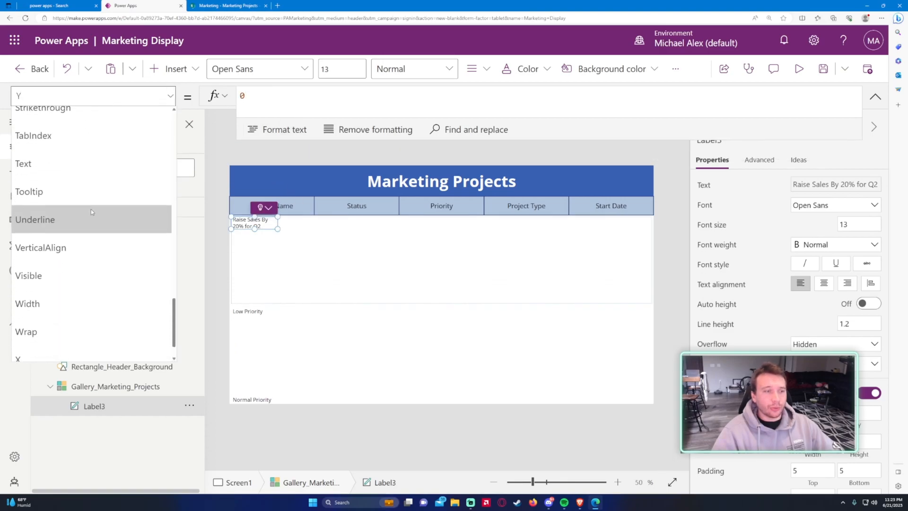
{"action": "left_click", "coordinate": [69, 265]}
{"action": "left_click", "coordinate": [303, 105]}
{"action": "key", "text": "ctrl+a"}
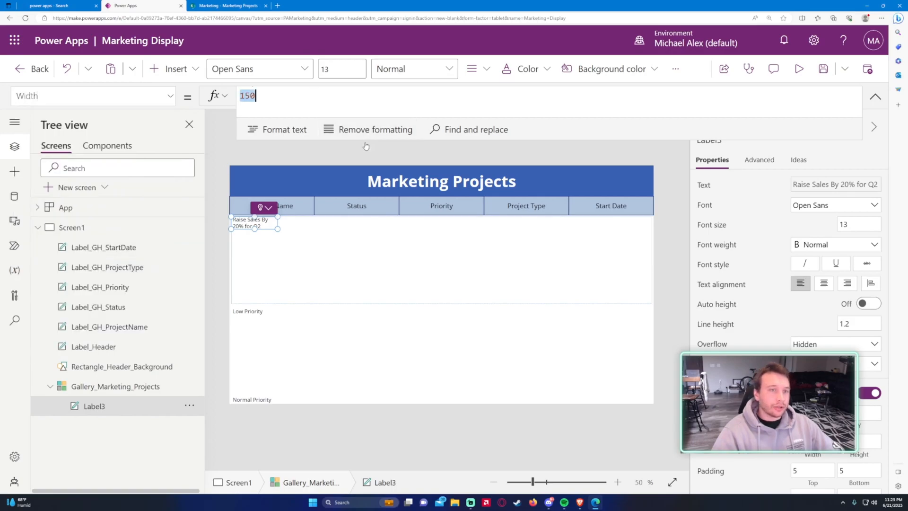
{"action": "type", "text": "Label"}
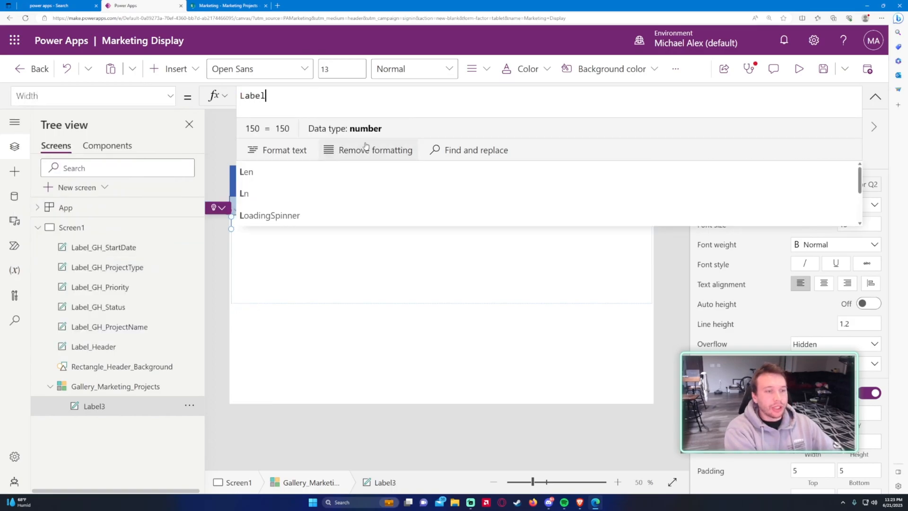
{"action": "type", "text": "_GH_Proj"}
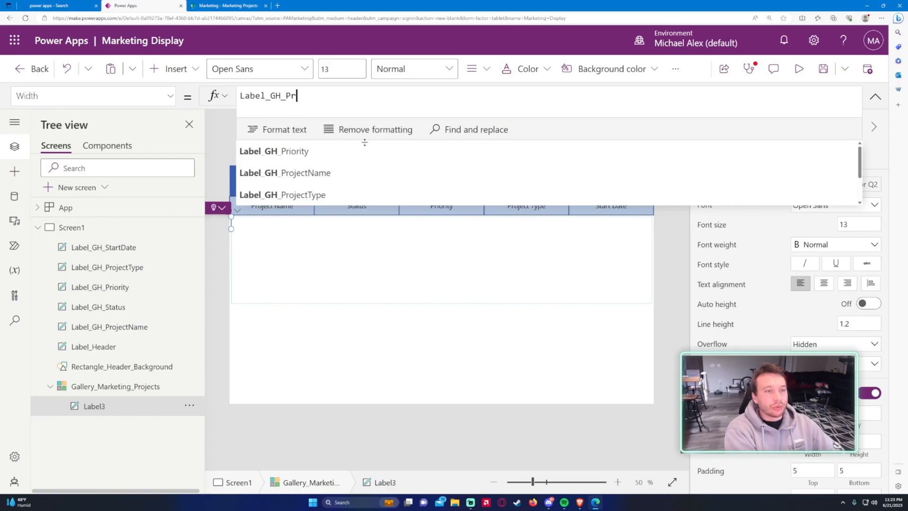
{"action": "key", "text": "Tab"}
{"action": "type", "text": ".Width"}
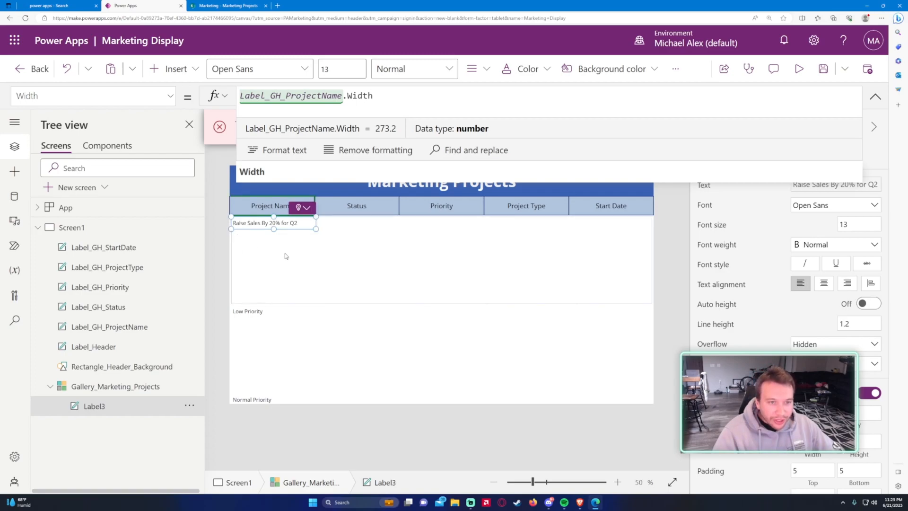
{"action": "scroll", "coordinate": [708, 321], "scroll_direction": "down", "scroll_amount": 5}
{"action": "scroll", "coordinate": [708, 320], "scroll_direction": "up", "scroll_amount": 5}
Step: Set the TemplatePadding of Gallery_Marketing_Projects to 0
{"action": "left_click", "coordinate": [125, 391]}
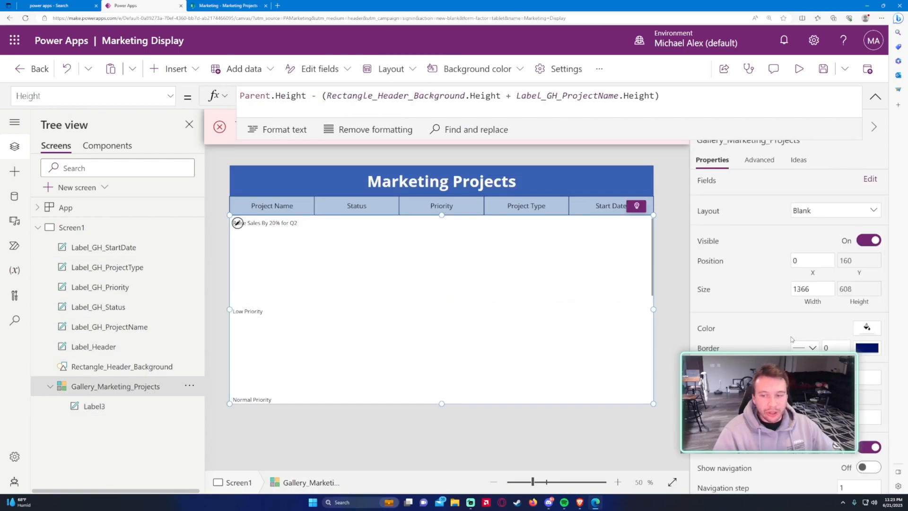
{"action": "scroll", "coordinate": [797, 340], "scroll_direction": "down", "scroll_amount": 2}
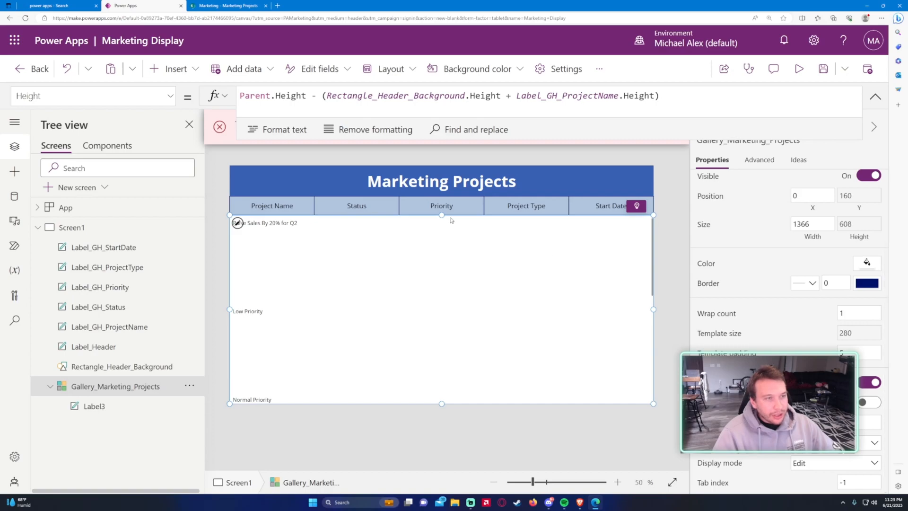
{"action": "left_click", "coordinate": [170, 96]}
{"action": "scroll", "coordinate": [111, 193], "scroll_direction": "down", "scroll_amount": 5}
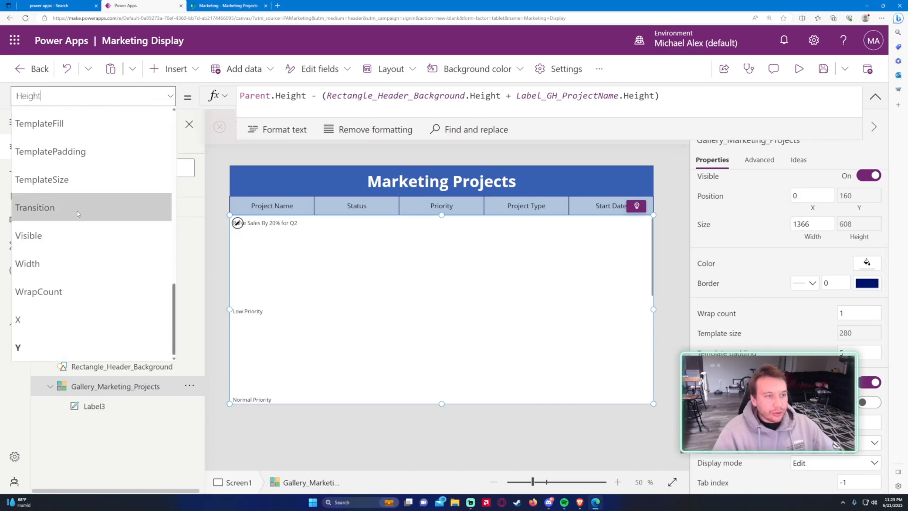
{"action": "left_click", "coordinate": [83, 156]}
{"action": "left_click", "coordinate": [273, 105]}
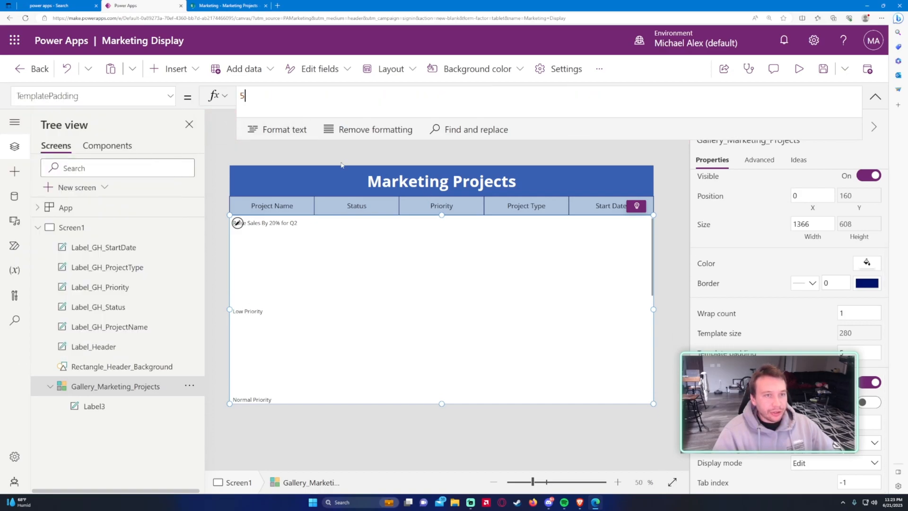
{"action": "key", "text": "BackSpace"}
{"action": "type", "text": "0"}
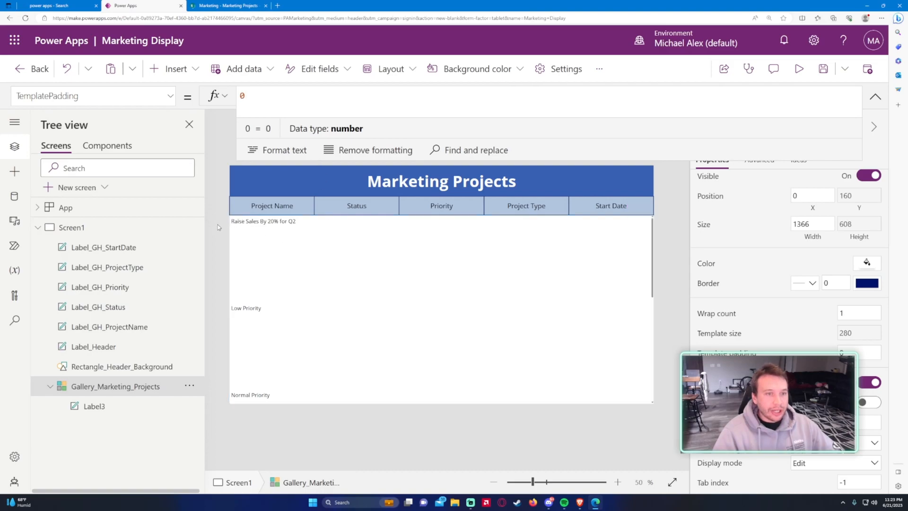
Step: Try a TemplatePadding of 25 on the gallery and return it to 0
{"action": "left_click", "coordinate": [232, 221]}
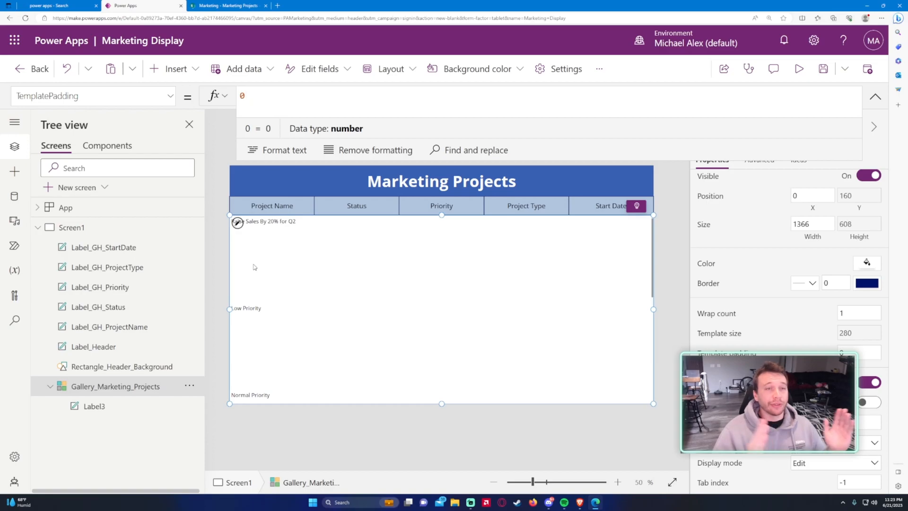
{"action": "type", "text": "25"}
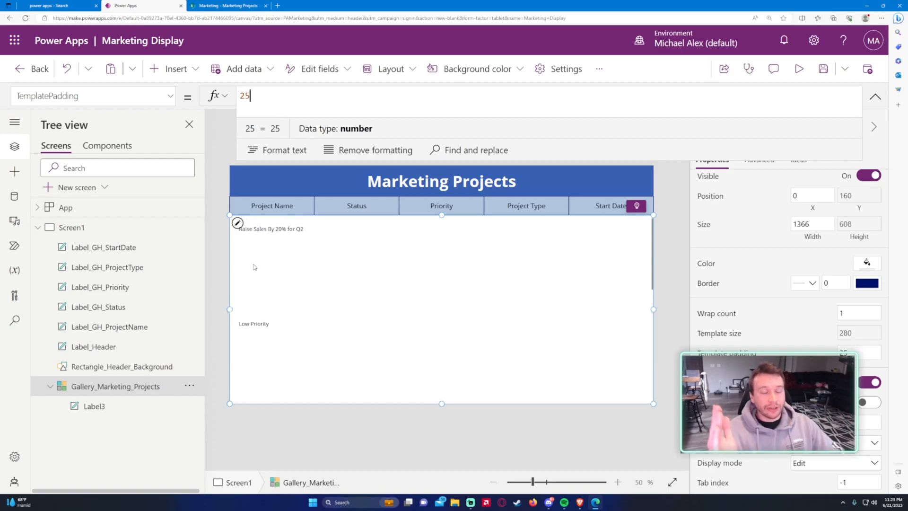
{"action": "key", "text": "ctrl+a"}
{"action": "type", "text": "0"}
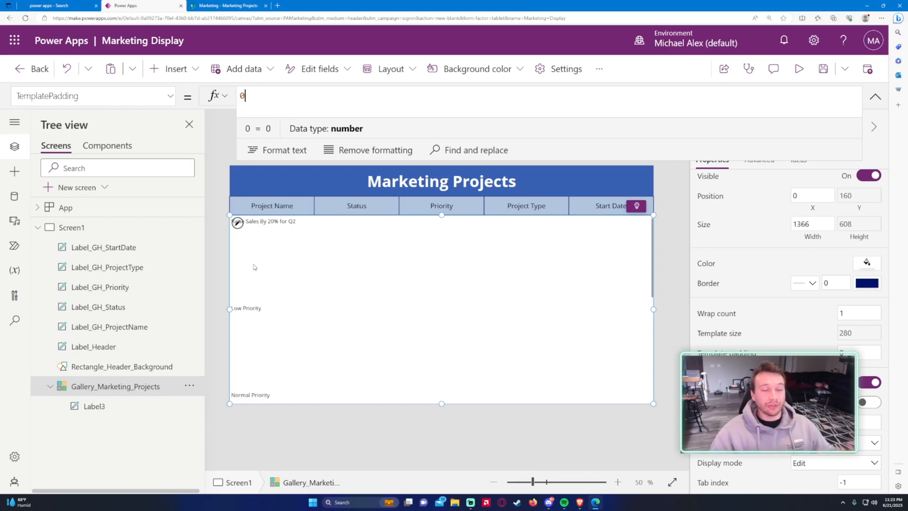
{"action": "key", "text": "alt"}
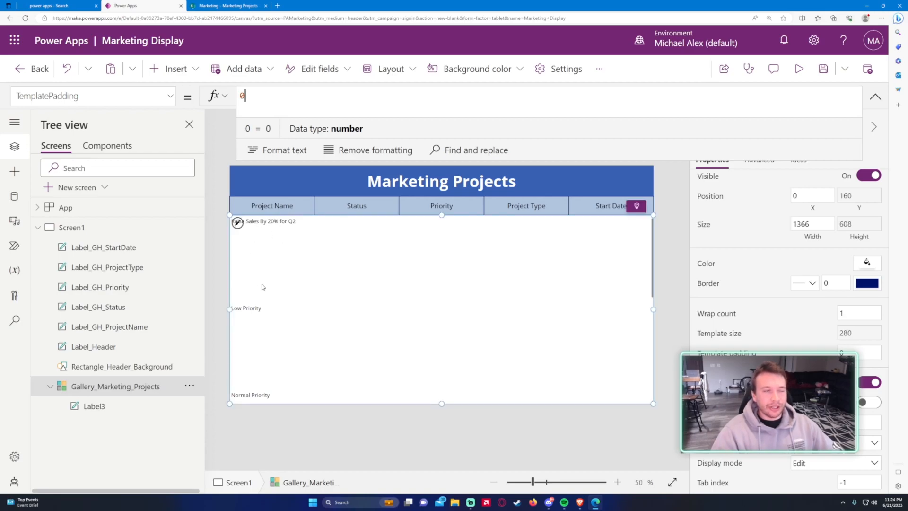
Step: Comment out the gallery's existing TemplateSize formula and enter a fixed size on a new line beneath it, trying 40 and settling on 80
{"action": "left_click", "coordinate": [121, 405]}
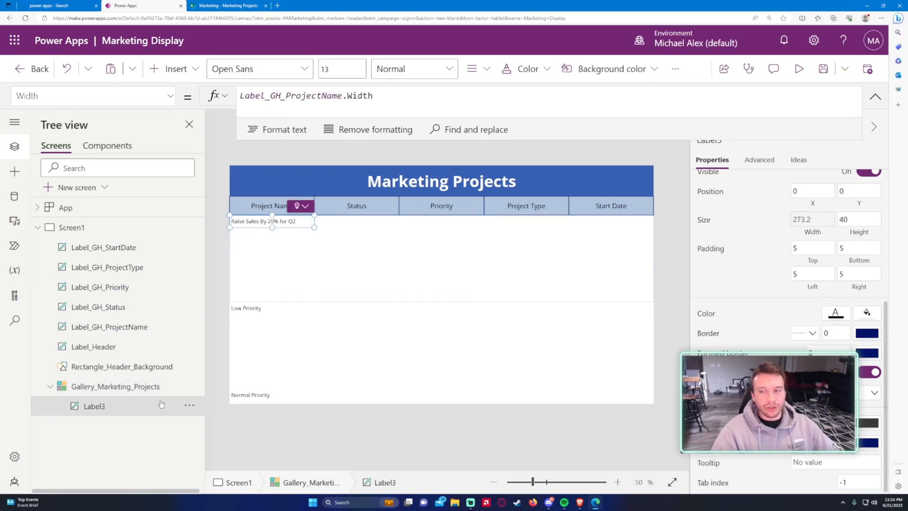
{"action": "scroll", "coordinate": [724, 353], "scroll_direction": "up", "scroll_amount": 5}
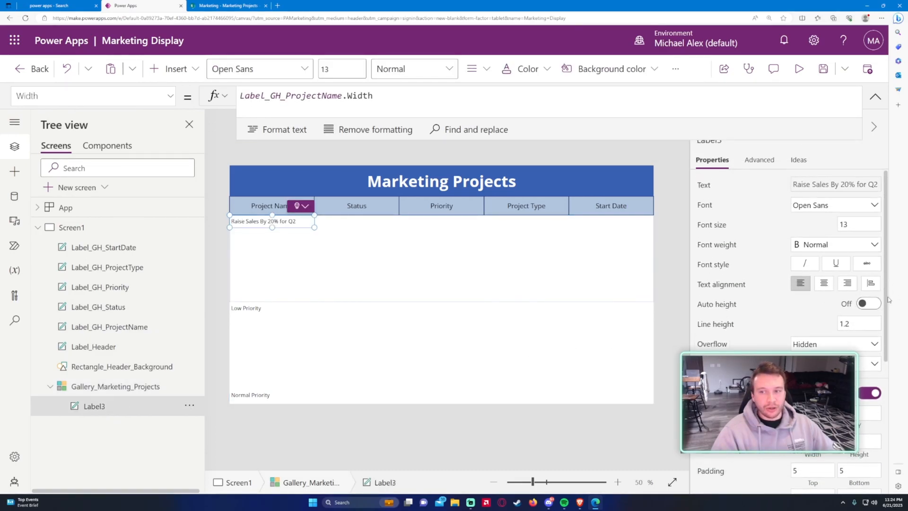
{"action": "left_click", "coordinate": [113, 388]}
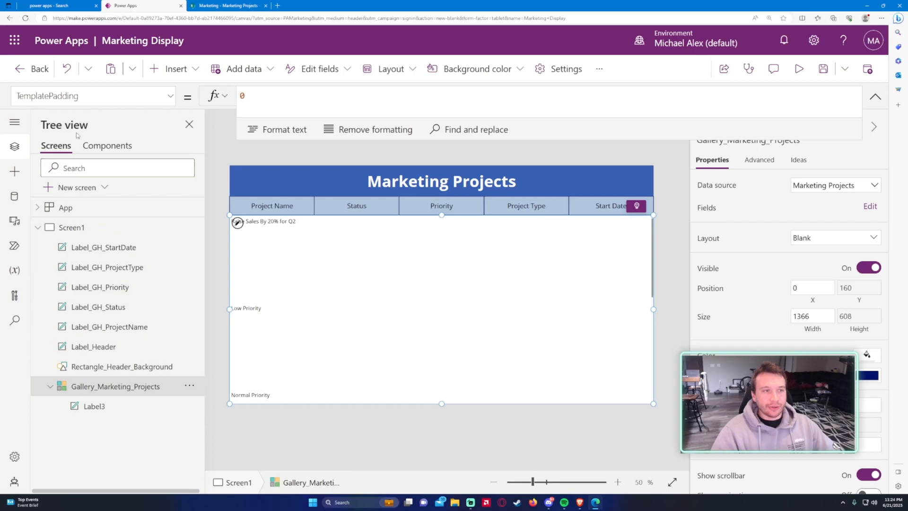
{"action": "left_click", "coordinate": [81, 101]}
{"action": "left_click", "coordinate": [48, 178]}
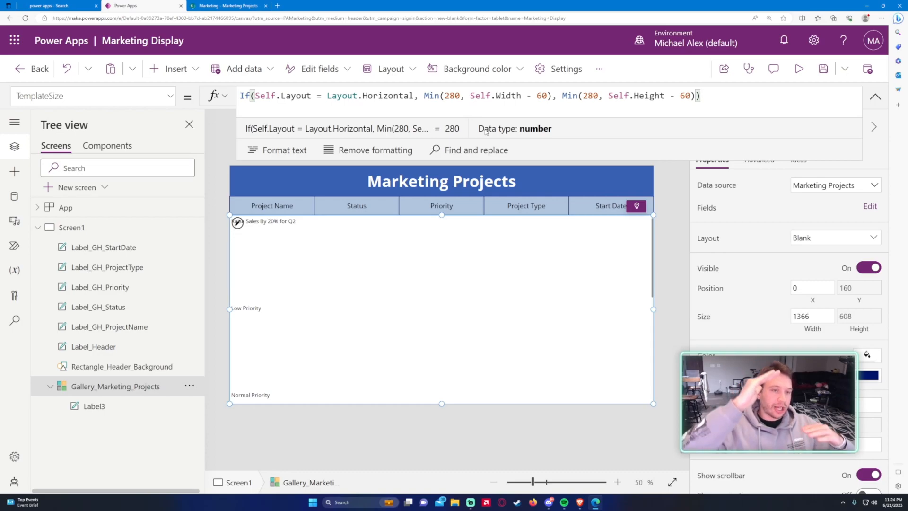
{"action": "left_click", "coordinate": [284, 267]}
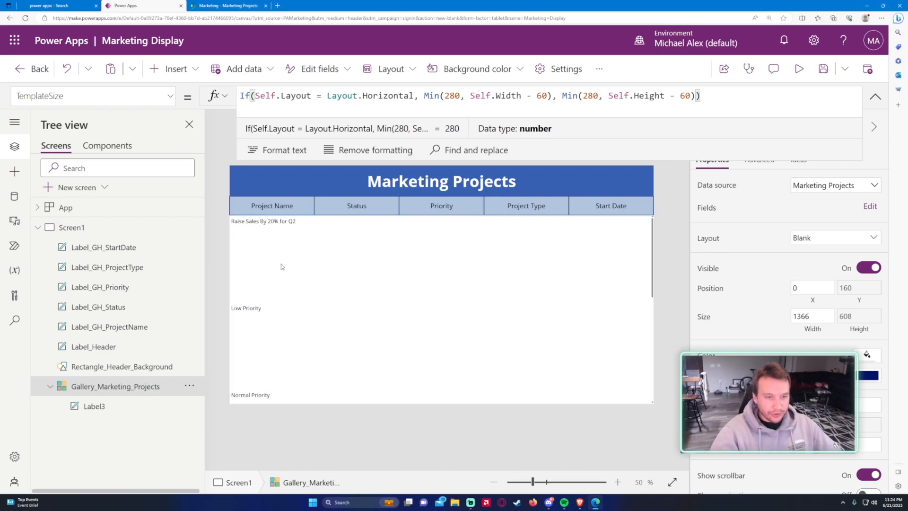
{"action": "left_click", "coordinate": [282, 344]}
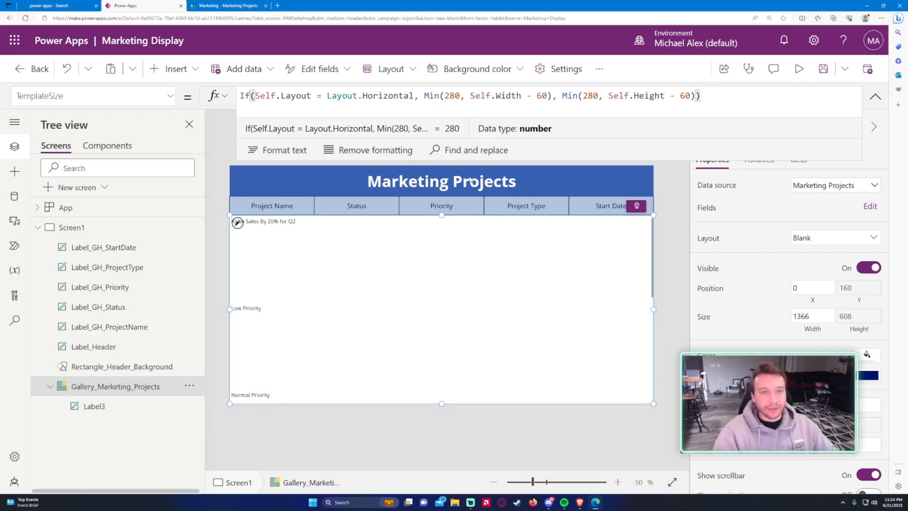
{"action": "key", "text": "ctrl+slash"}
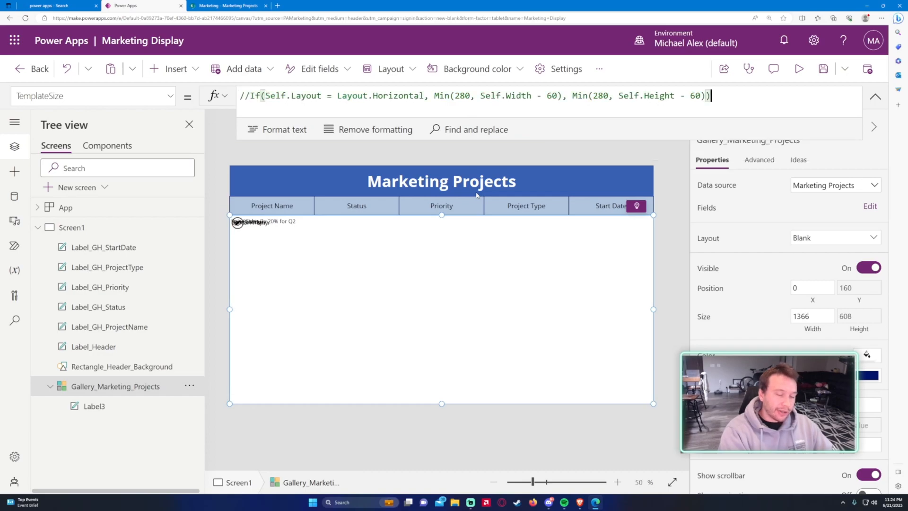
{"action": "key", "text": "shift+Return"}
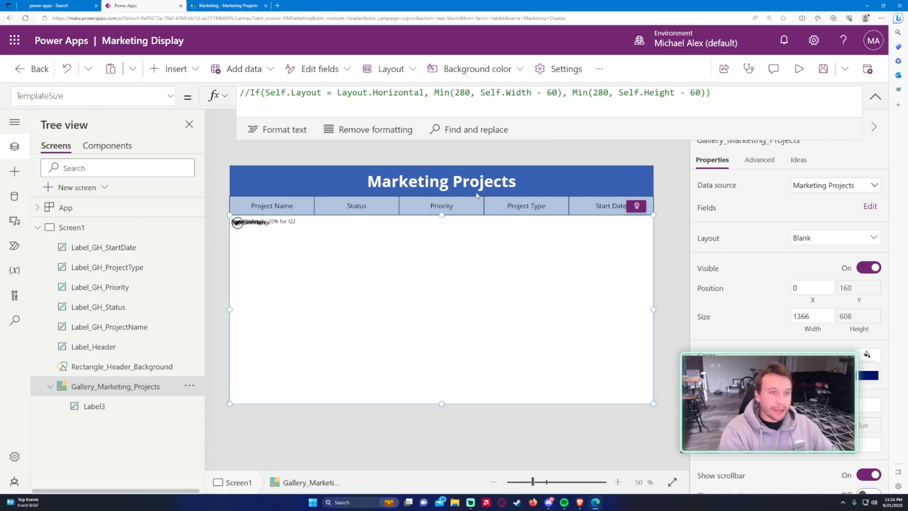
{"action": "type", "text": "40"}
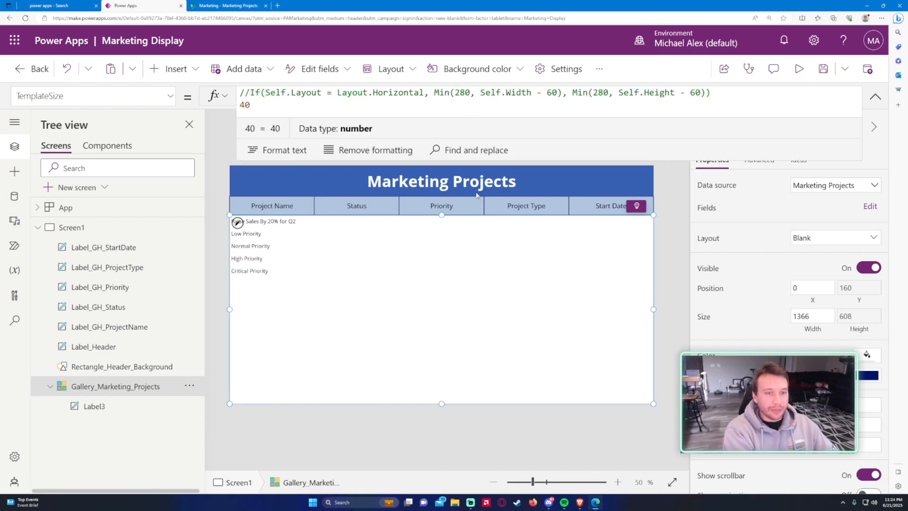
{"action": "key", "text": "BackSpace"}
{"action": "type", "text": "80"}
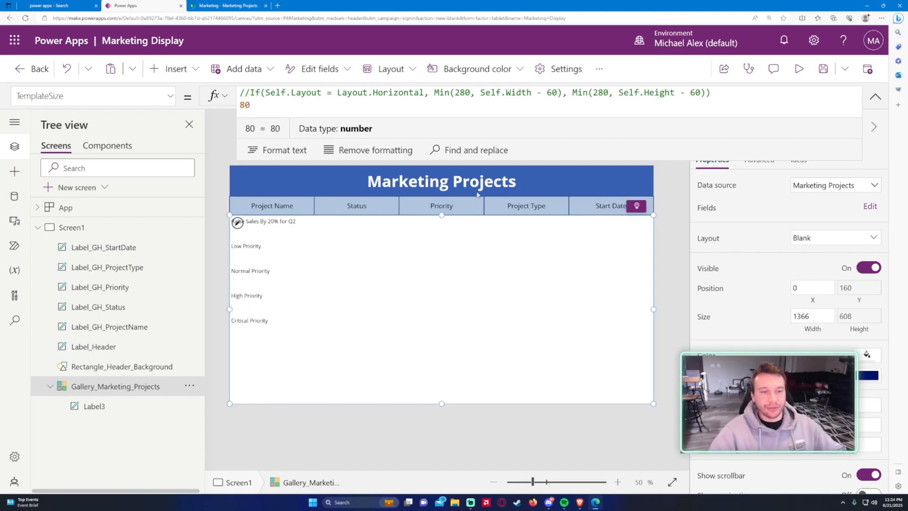
Step: Rename Label3 inside the gallery to Label_ProjectName
{"action": "left_click", "coordinate": [149, 406]}
{"action": "double_click", "coordinate": [149, 406]}
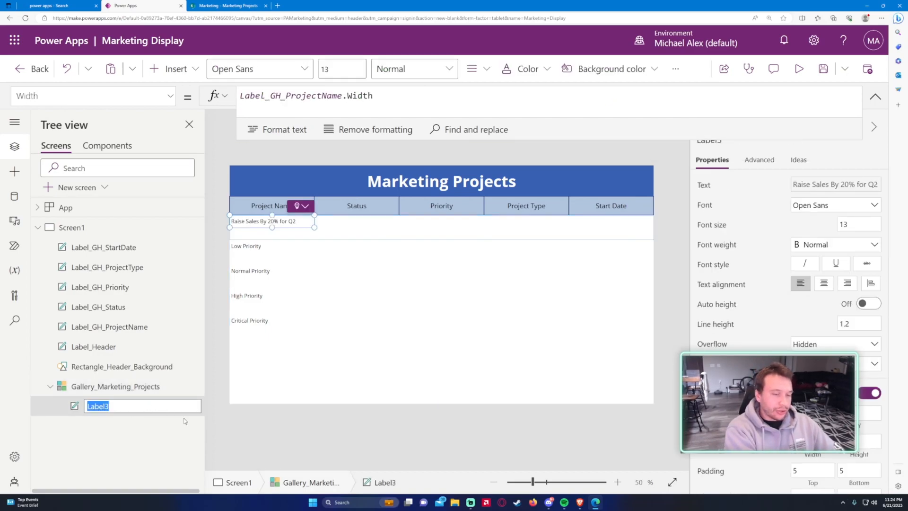
{"action": "type", "text": "L"}
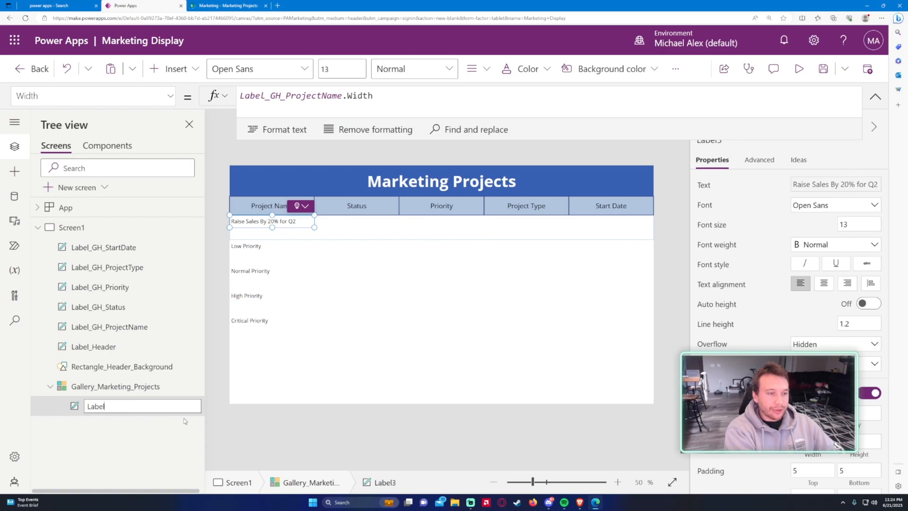
{"action": "key", "text": "ctrl+a"}
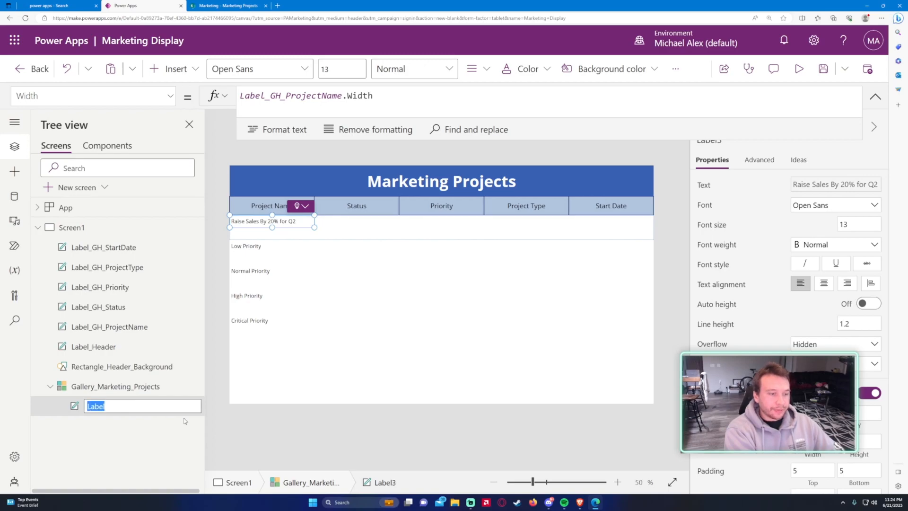
{"action": "type", "text": "L"}
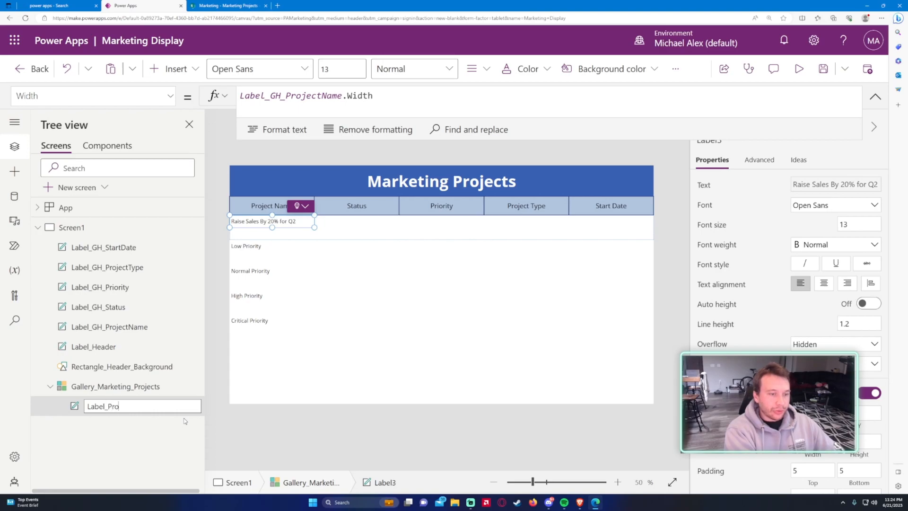
{"action": "key", "text": "Return"}
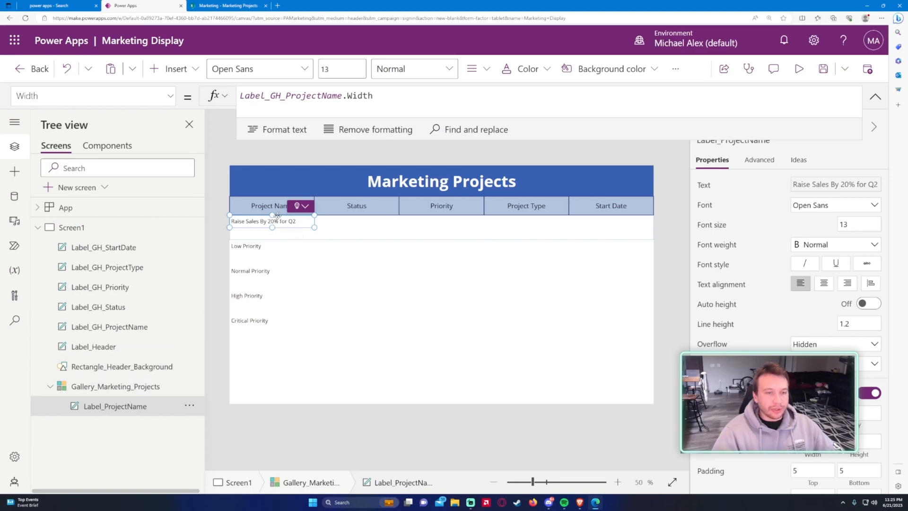
Step: Set the Height of Label_ProjectName in the gallery to Gallery_Marketing_Projects.TemplateHeight
{"action": "left_click", "coordinate": [170, 95]}
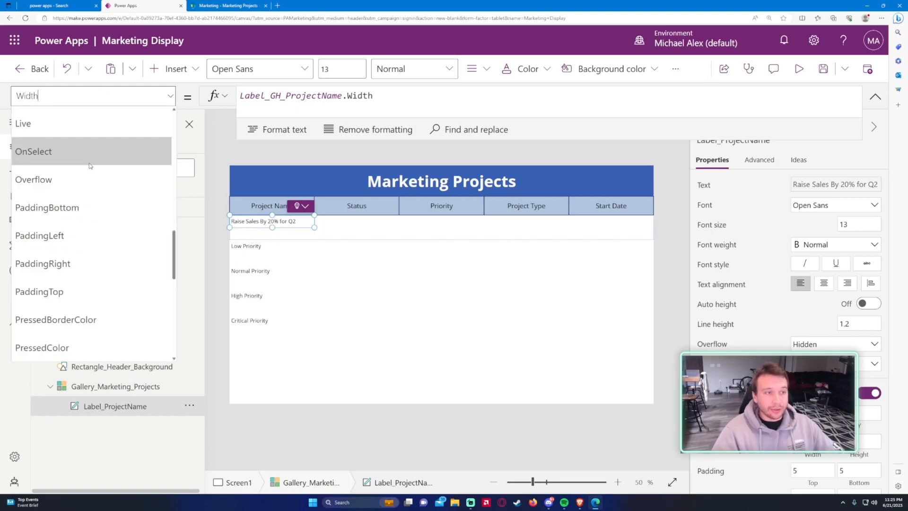
{"action": "scroll", "coordinate": [71, 173], "scroll_direction": "up", "scroll_amount": 1}
{"action": "left_click", "coordinate": [72, 146]}
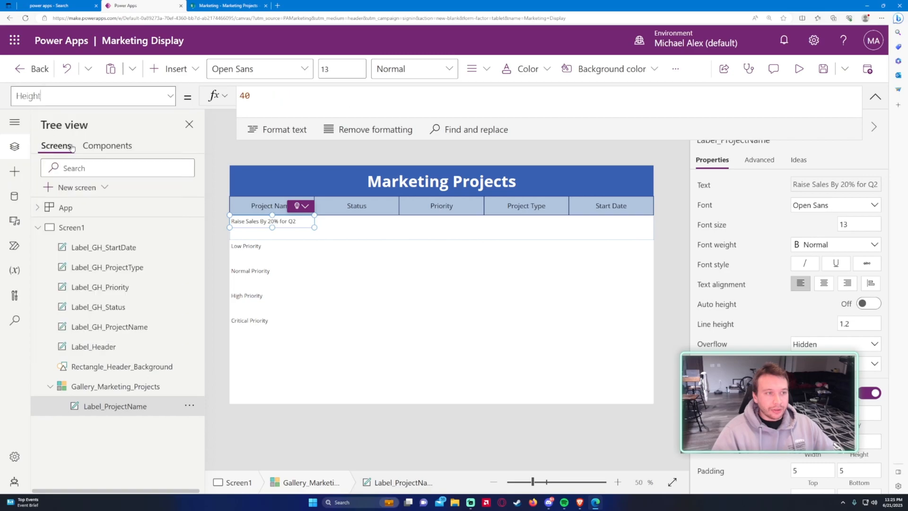
{"action": "left_click", "coordinate": [261, 107]}
{"action": "key", "text": "ctrl+a"}
{"action": "type", "text": "Gallery"}
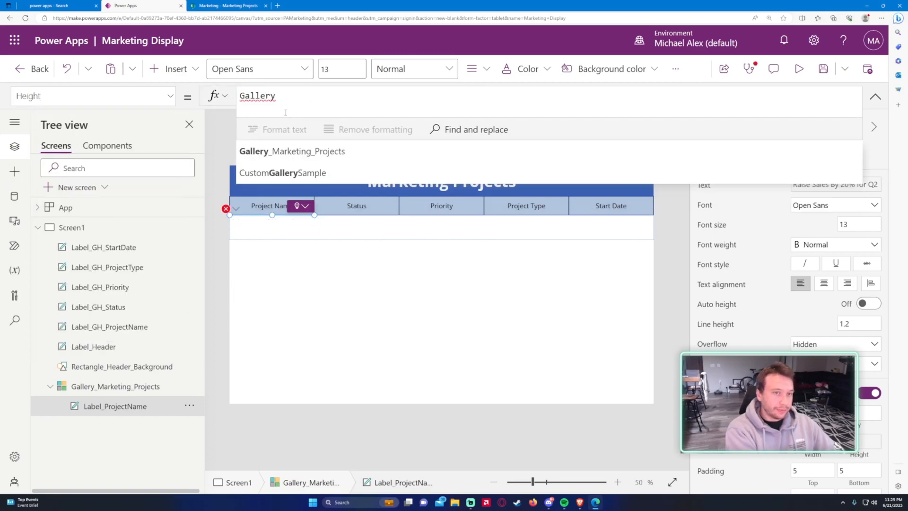
{"action": "key", "text": "Tab"}
{"action": "type", "text": ".Heigth"}
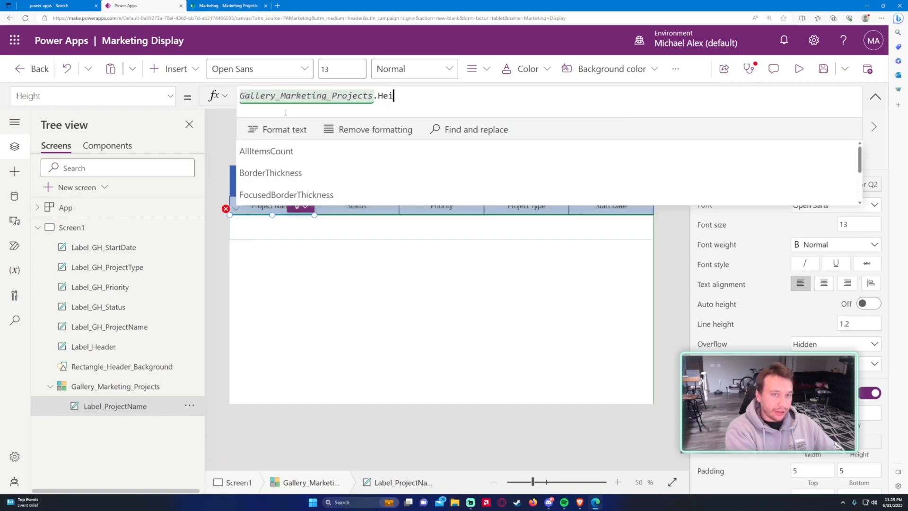
{"action": "key", "text": "BackSpace"}
{"action": "key", "text": "BackSpace"}
{"action": "key", "text": "BackSpace"}
{"action": "key", "text": "BackSpace"}
{"action": "key", "text": "BackSpace"}
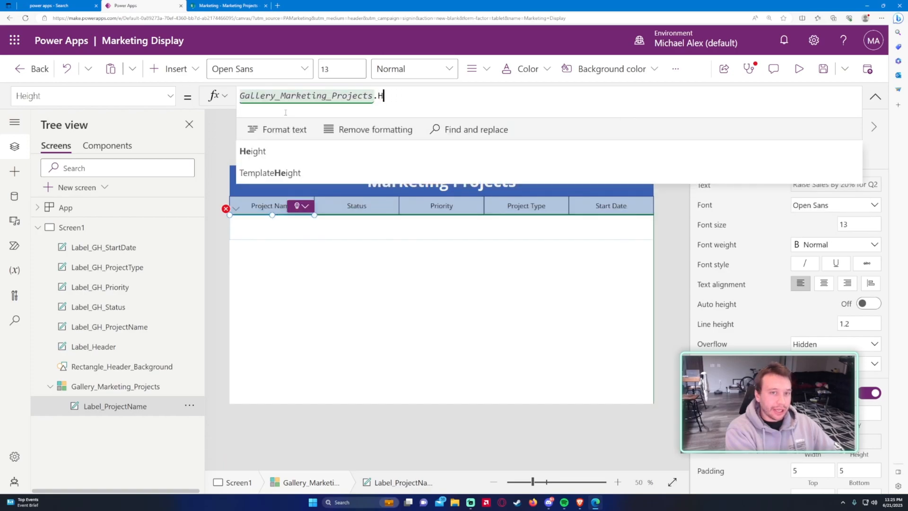
{"action": "type", "text": "TemplateHeight"}
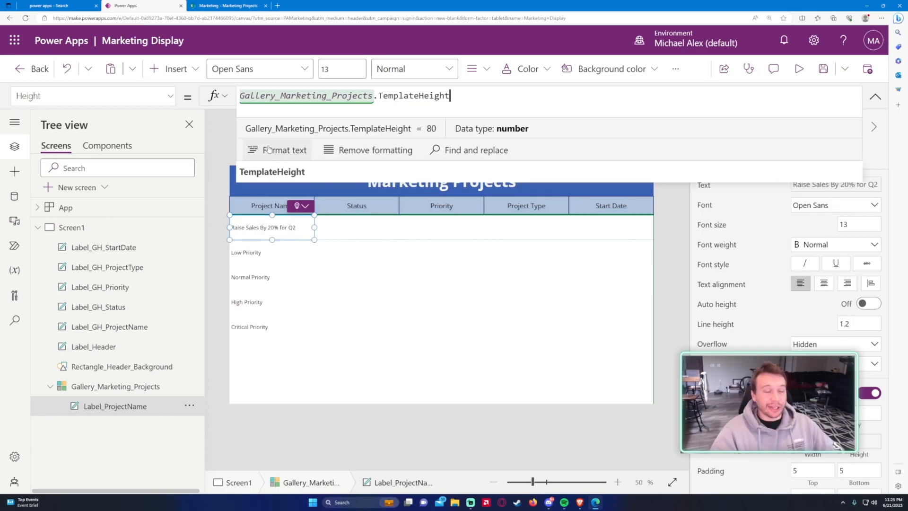
{"action": "left_click", "coordinate": [297, 227]}
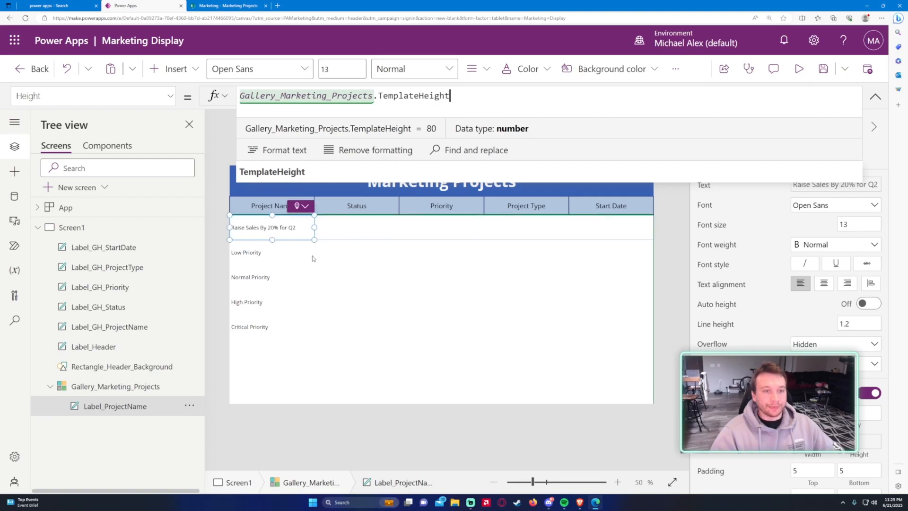
Step: Duplicate Label_ProjectName inside the gallery and set the copy's Text to ThisItem.Status.Value
{"action": "left_click", "coordinate": [116, 411]}
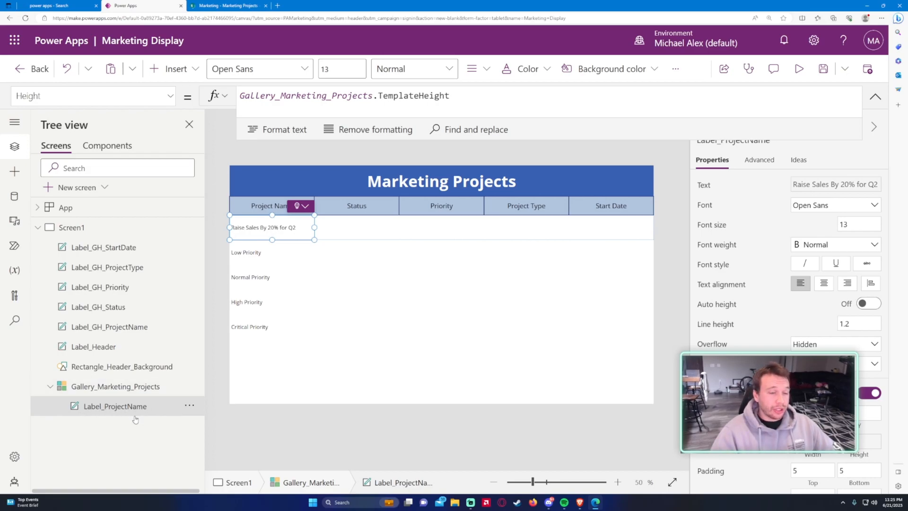
{"action": "key", "text": "ctrl+v"}
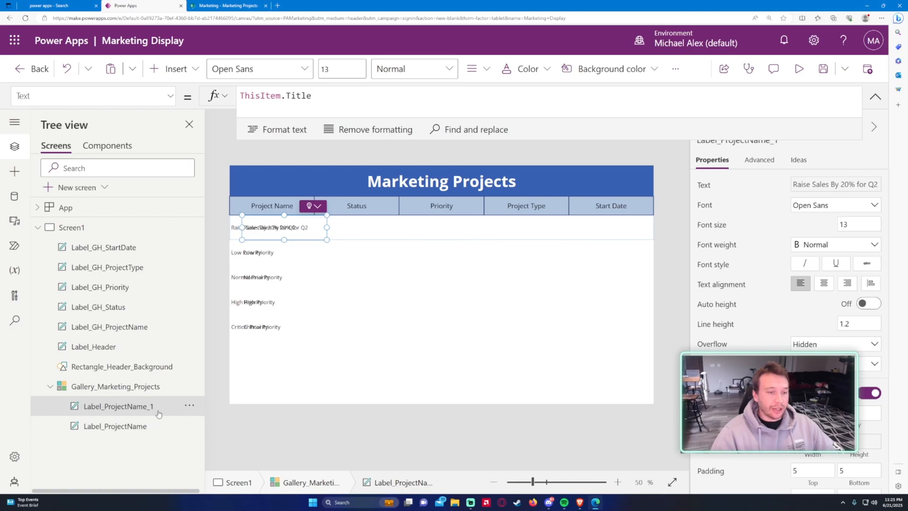
{"action": "left_click_drag", "start_coordinate": [311, 96], "coordinate": [286, 95]}
{"action": "key", "text": "BackSpace"}
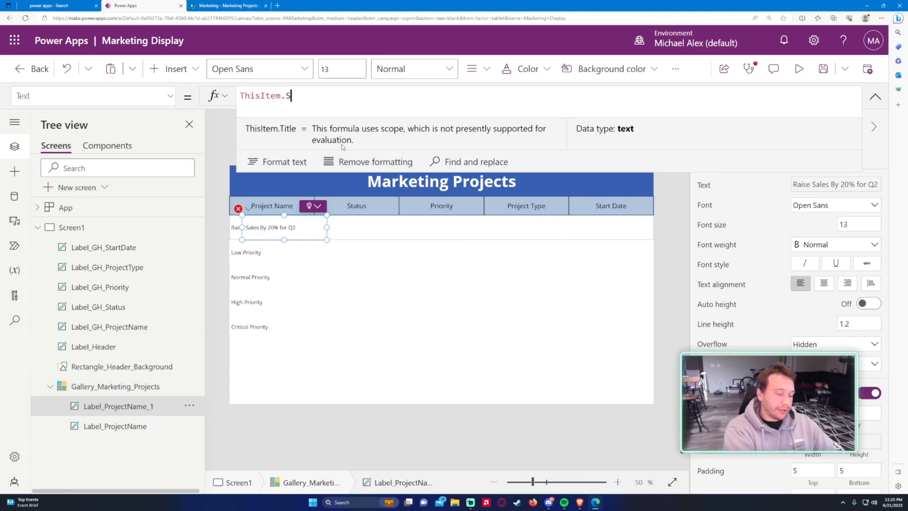
{"action": "type", "text": "Status"}
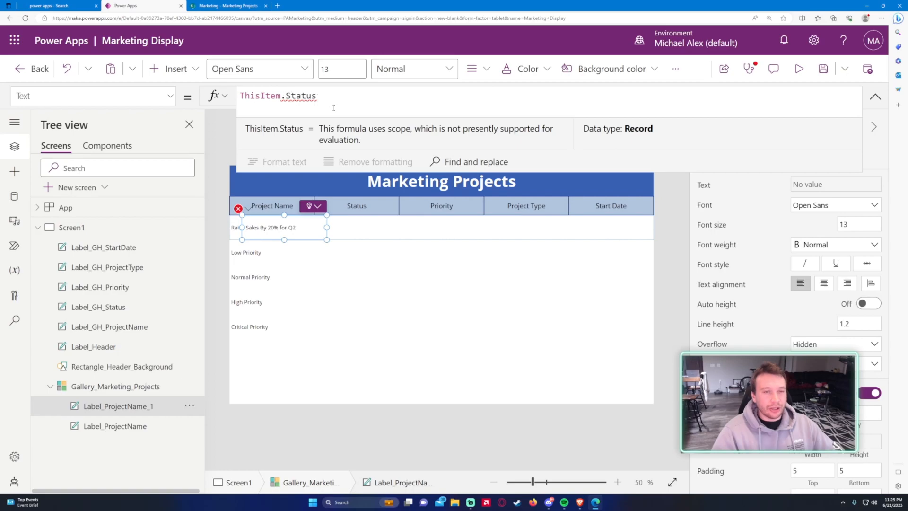
{"action": "type", "text": "."}
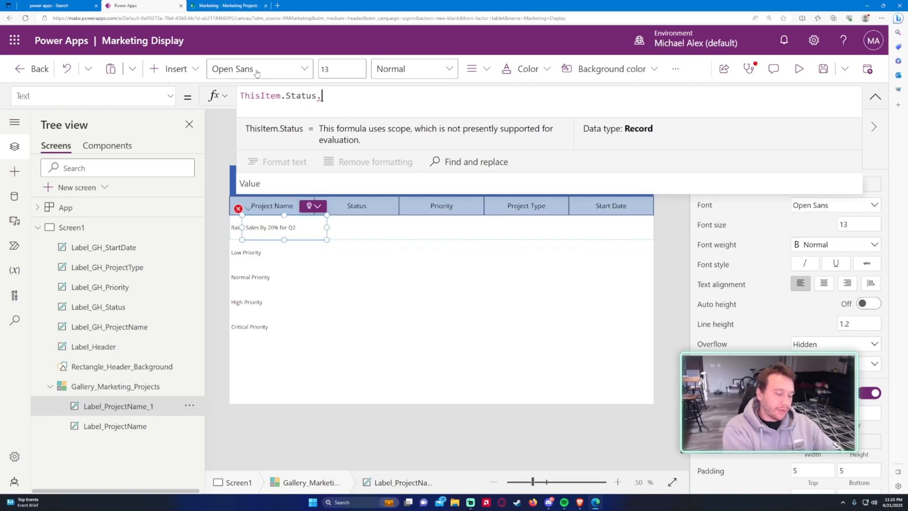
{"action": "type", "text": "Value"}
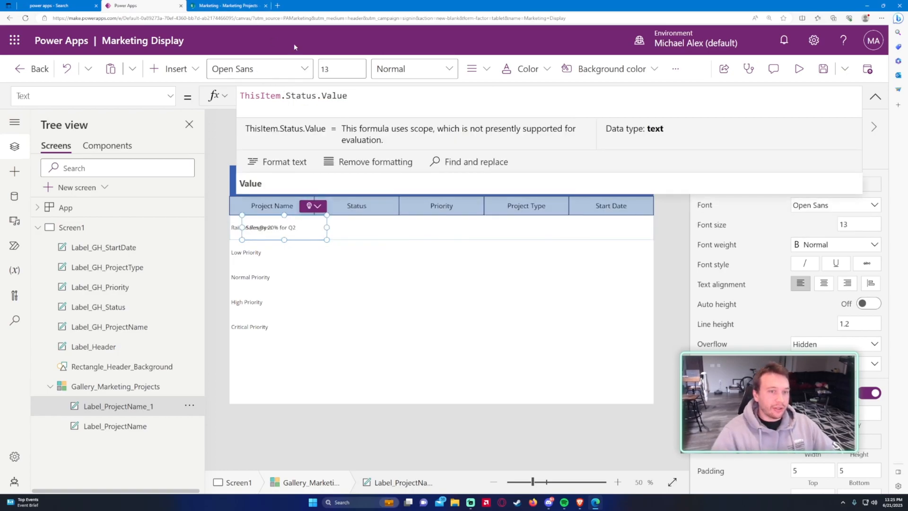
Step: Set the X property of the copied status label to Label_GH_Status.X and collapse the formula bar
{"action": "left_click", "coordinate": [126, 97]}
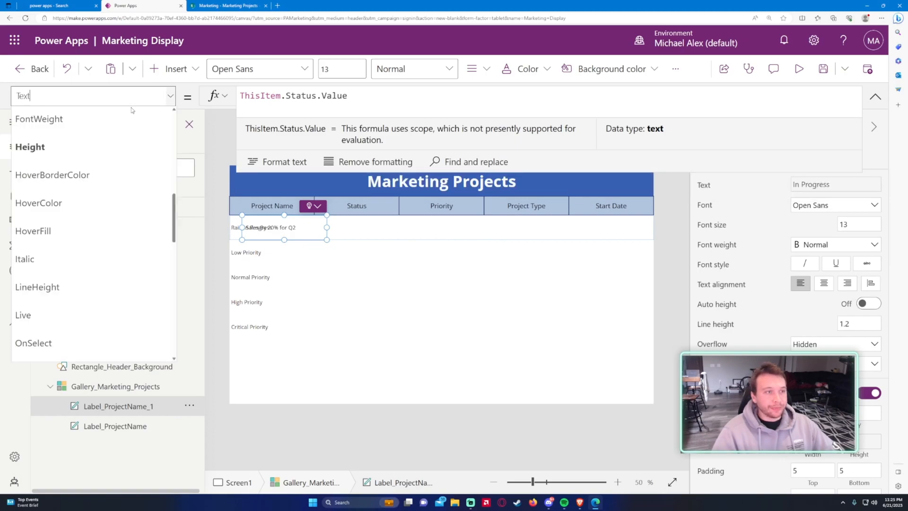
{"action": "scroll", "coordinate": [103, 263], "scroll_direction": "down", "scroll_amount": 3}
{"action": "scroll", "coordinate": [110, 290], "scroll_direction": "down", "scroll_amount": 5}
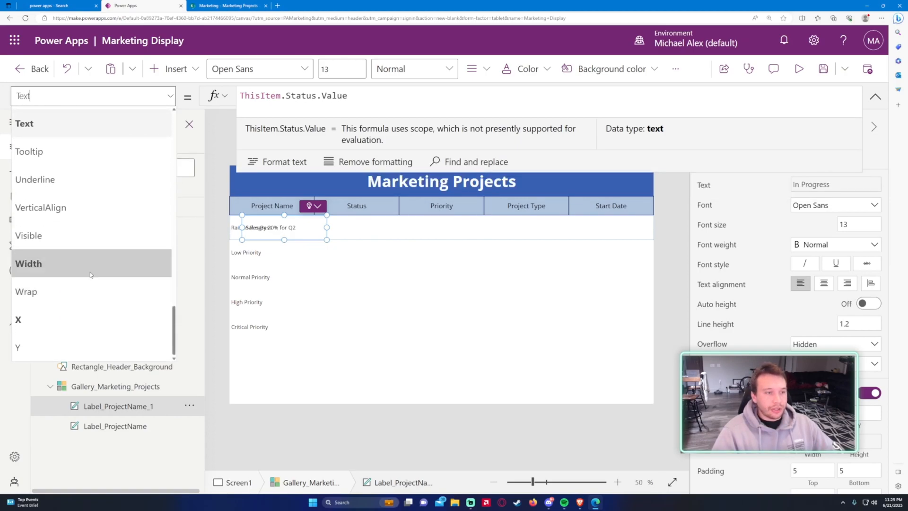
{"action": "left_click", "coordinate": [76, 310]}
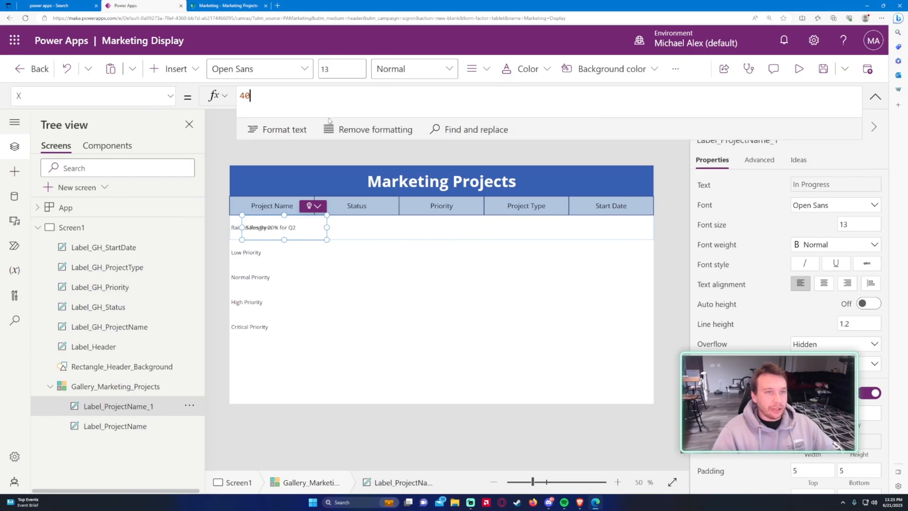
{"action": "type", "text": "Label"}
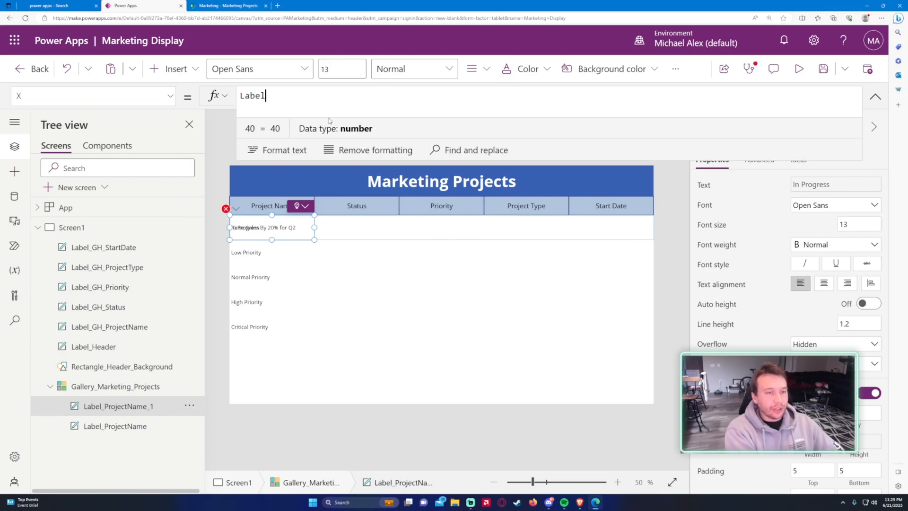
{"action": "type", "text": "_GH_Status.X"}
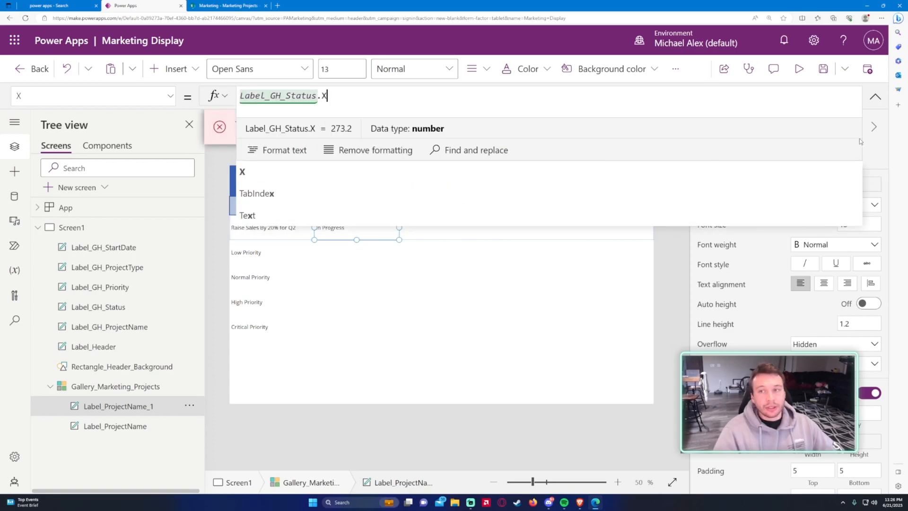
{"action": "left_click", "coordinate": [875, 96]}
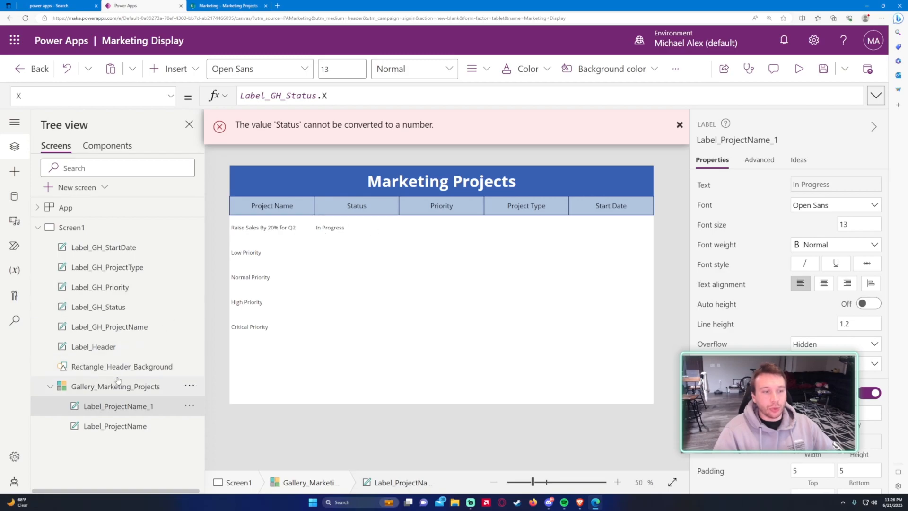
Step: Rename the copied label in the gallery to Label_Status and dismiss the error banner
{"action": "left_click", "coordinate": [148, 415]}
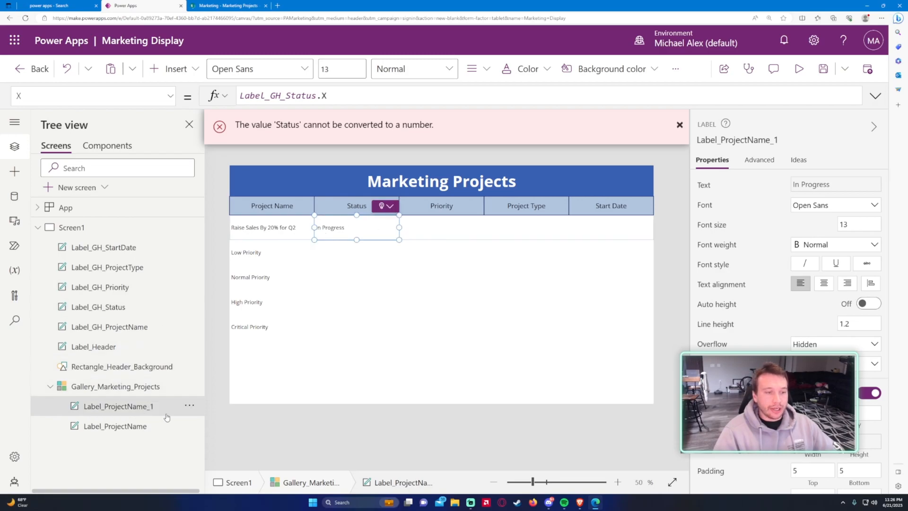
{"action": "double_click", "coordinate": [169, 405]}
{"action": "type", "text": "la"}
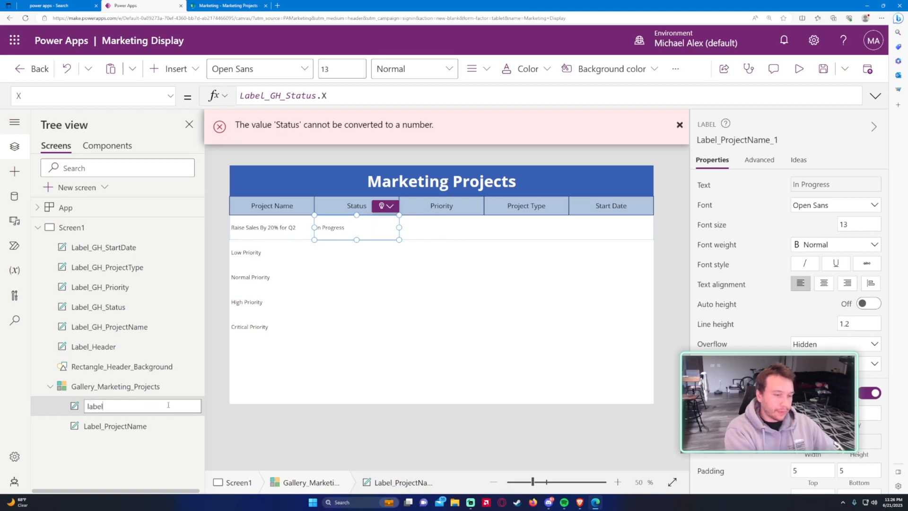
{"action": "type", "text": "be"}
{"action": "key", "text": "ctrl+a"}
{"action": "type", "text": "Label_Status"}
{"action": "key", "text": "Return"}
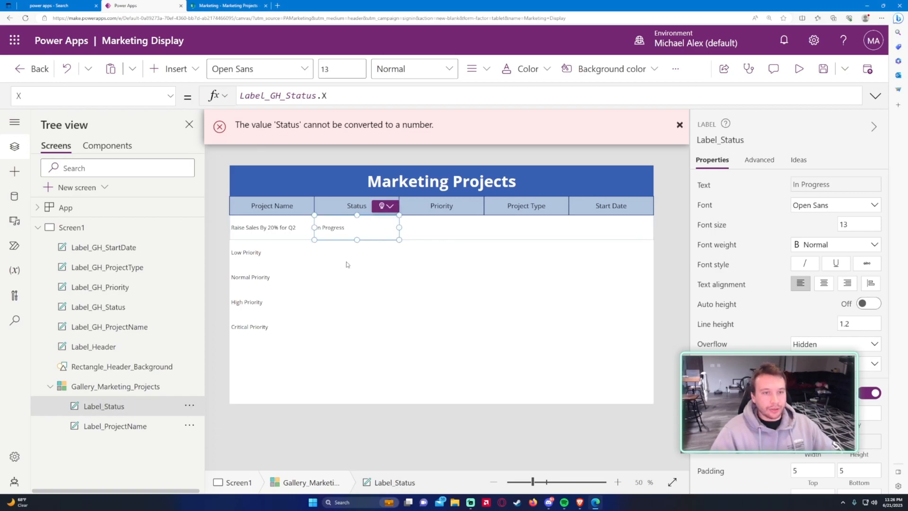
{"action": "left_click", "coordinate": [680, 125]}
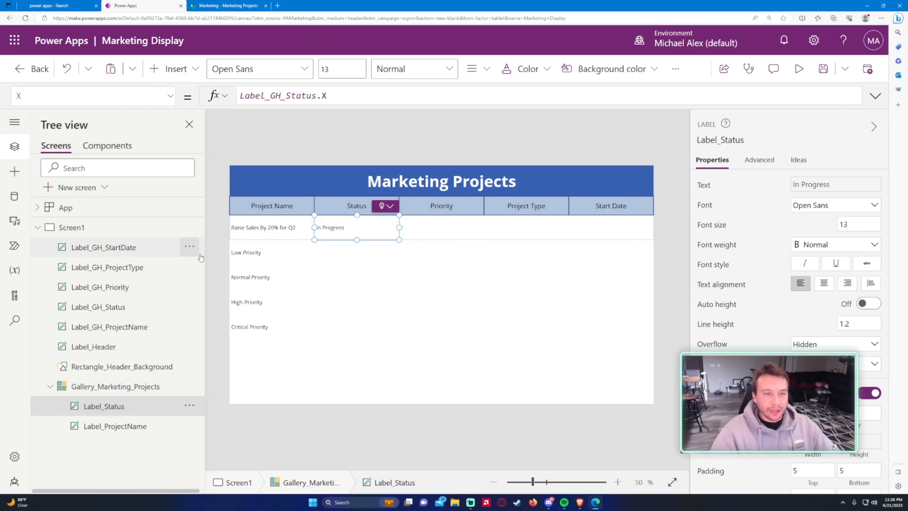
Step: Check the Status column in the SharePoint Marketing Projects list, then return to the Power Apps editor
{"action": "left_click", "coordinate": [314, 272]}
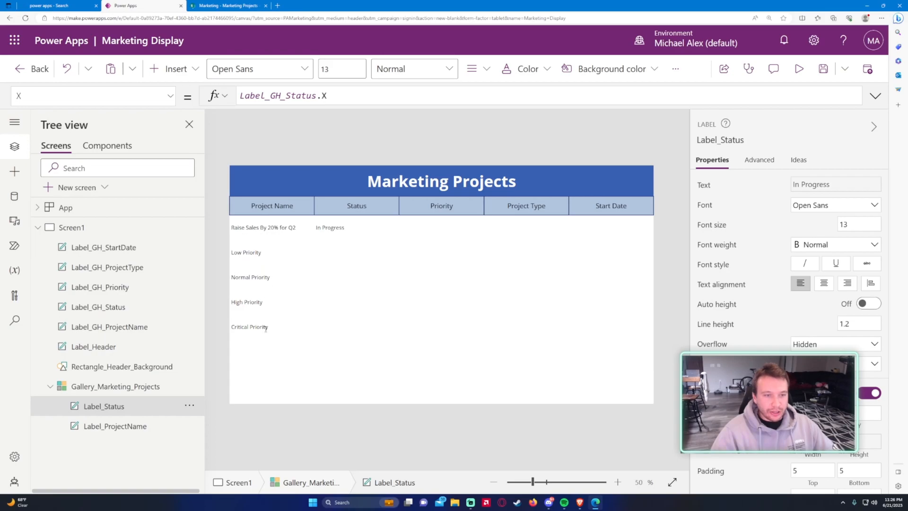
{"action": "left_click", "coordinate": [228, 6]}
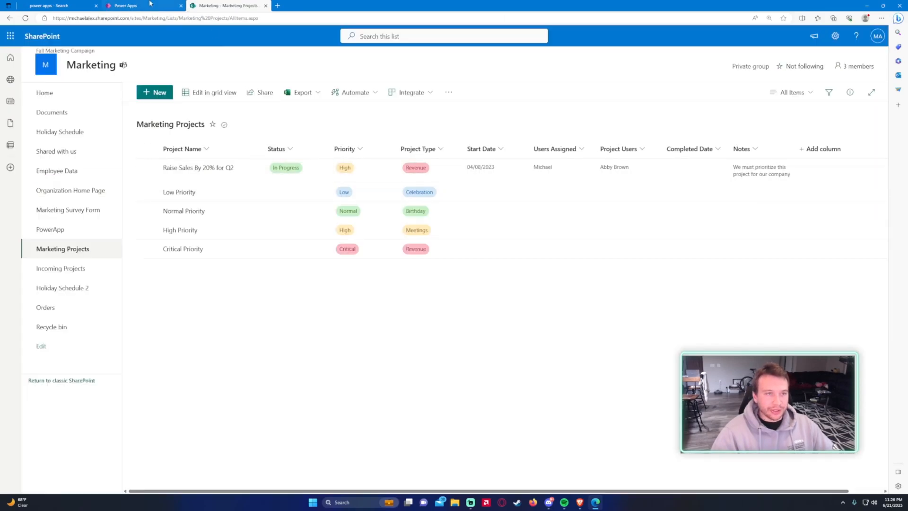
{"action": "left_click", "coordinate": [152, 4]}
{"action": "key", "text": "alt"}
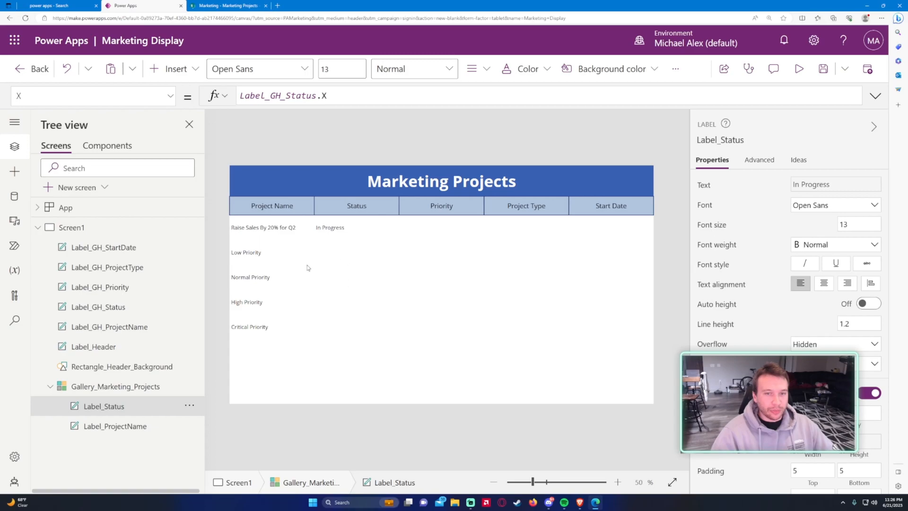
Step: Duplicate Label_Status inside the gallery and rename the copy Label_Priority
{"action": "left_click", "coordinate": [138, 410]}
{"action": "key", "text": "ctrl+c"}
{"action": "key", "text": "ctrl+v"}
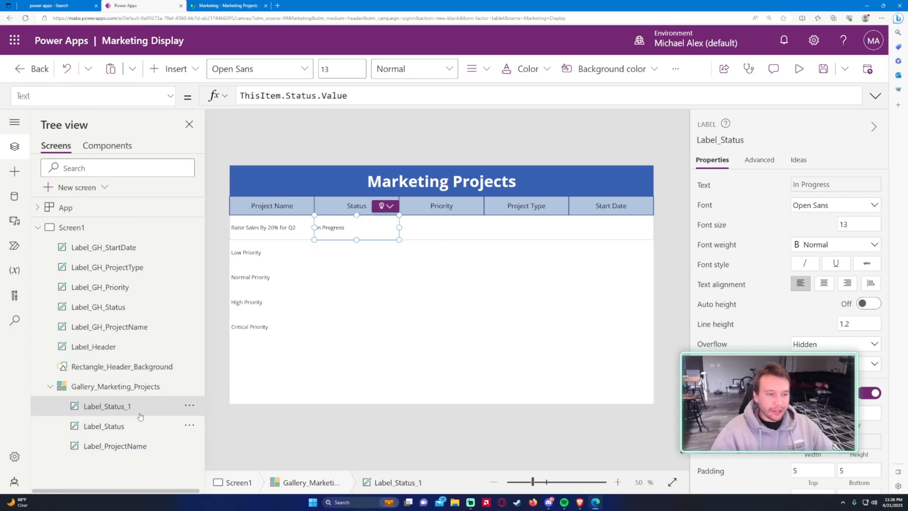
{"action": "double_click", "coordinate": [100, 406]}
{"action": "left_click_drag", "start_coordinate": [112, 406], "coordinate": [182, 412]}
{"action": "type", "text": "Priority"}
{"action": "key", "text": "Return"}
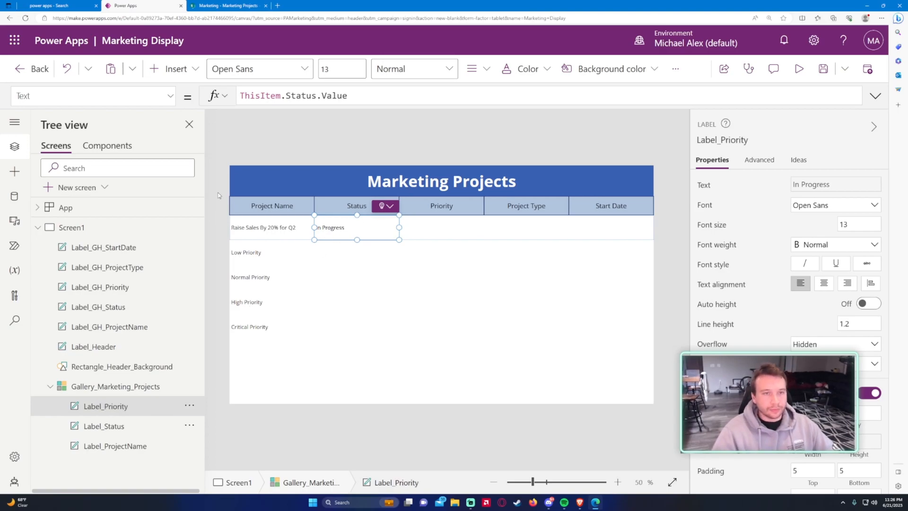
Step: Set the Text of Label_Priority to ThisItem.'Priority '.Value
{"action": "left_click_drag", "start_coordinate": [364, 92], "coordinate": [286, 95]}
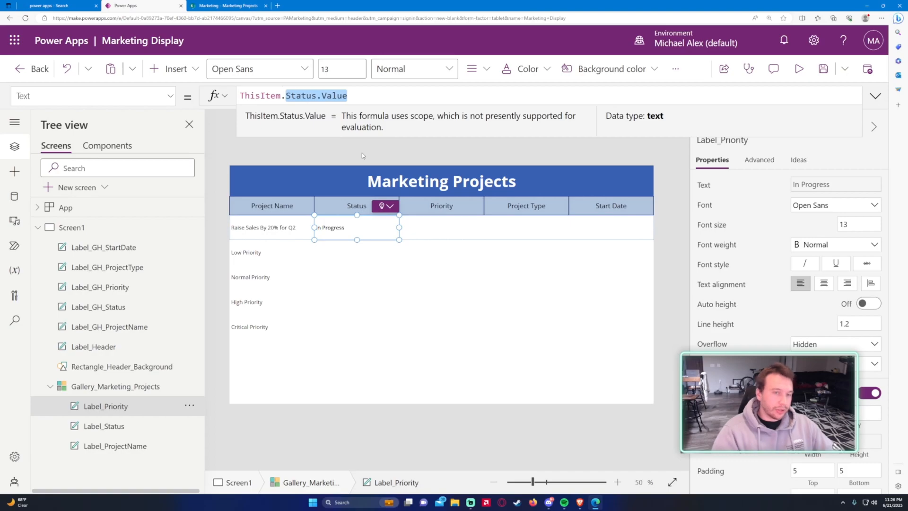
{"action": "type", "text": "Prio"}
{"action": "key", "text": "Tab"}
{"action": "type", "text": ".Value"}
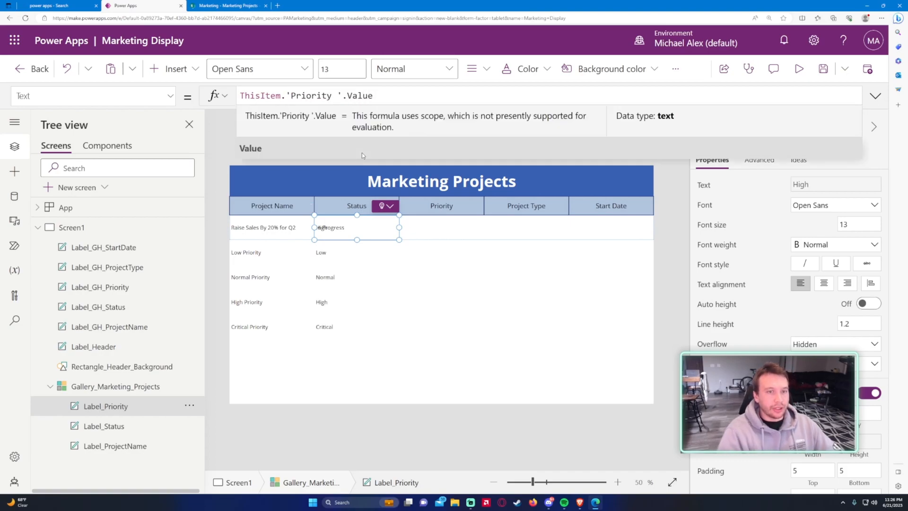
Step: Set the X property of Label_Priority to Label_GH_Priority.X so it aligns beneath the Priority header
{"action": "left_click", "coordinate": [104, 97]}
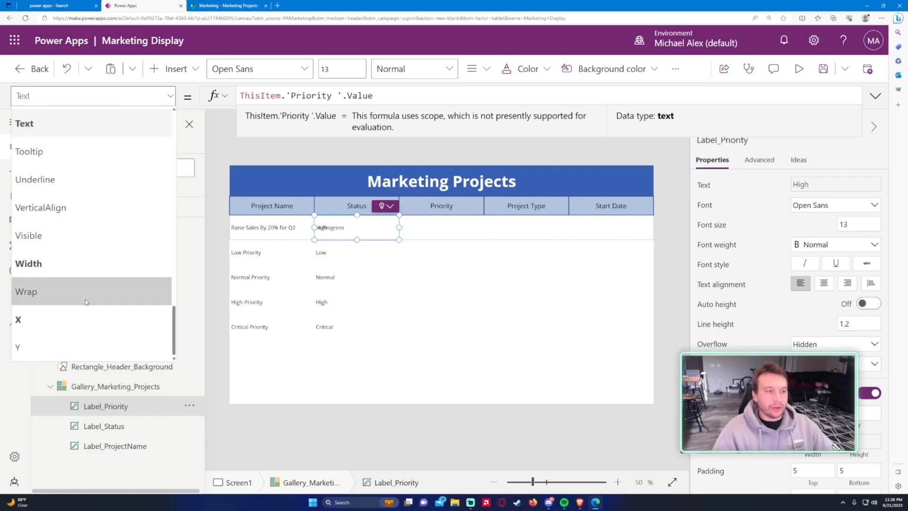
{"action": "left_click", "coordinate": [88, 317]}
{"action": "left_click", "coordinate": [331, 94]}
{"action": "key", "text": "ctrl+a"}
{"action": "type", "text": "L:"}
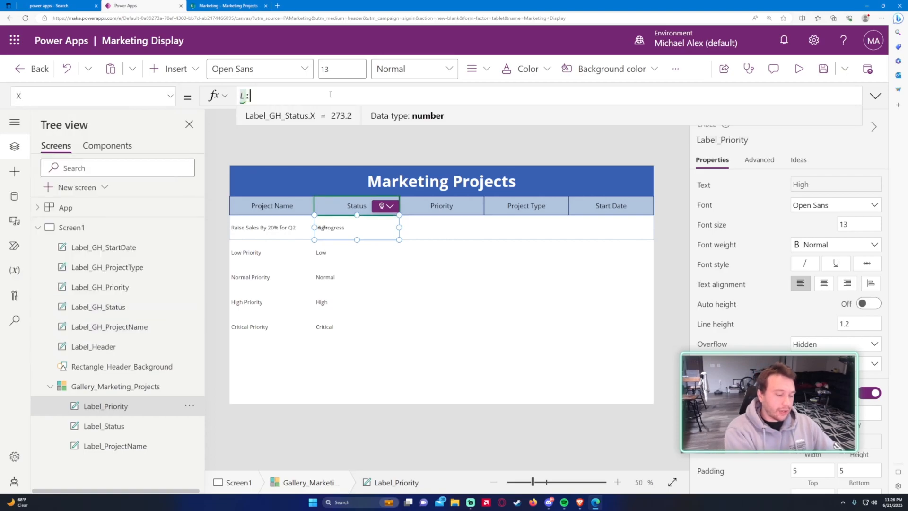
{"action": "type", "text": "abel_"}
{"action": "key", "text": "ctrl+a"}
{"action": "key", "text": "BackSpace"}
{"action": "type", "text": "Labe"}
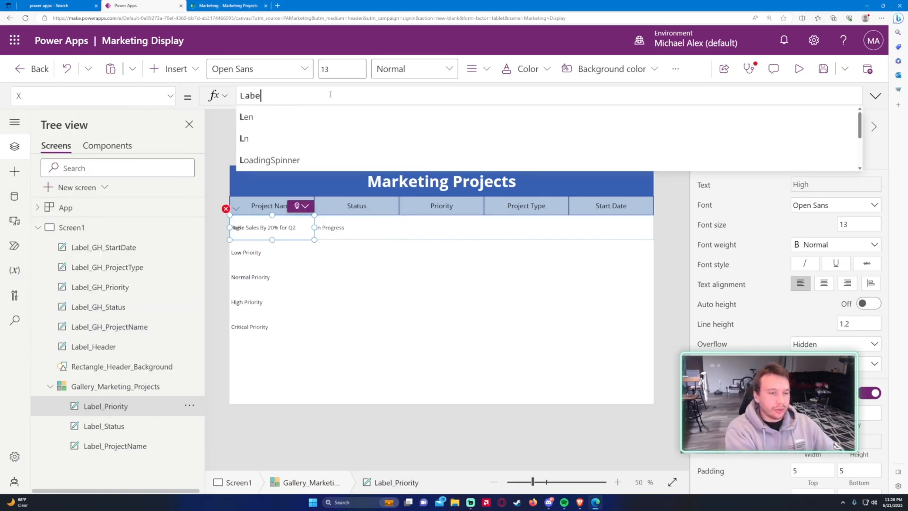
{"action": "type", "text": "l_GH_Priority"}
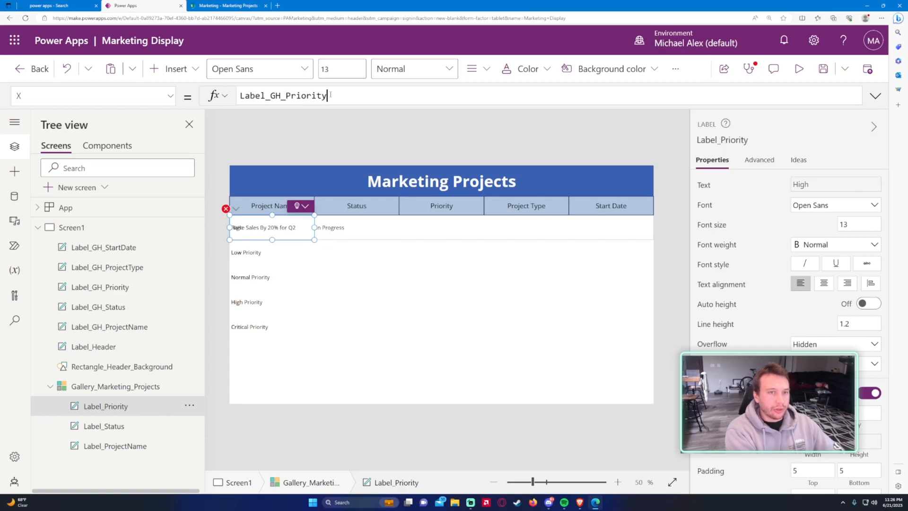
{"action": "type", "text": ".X"}
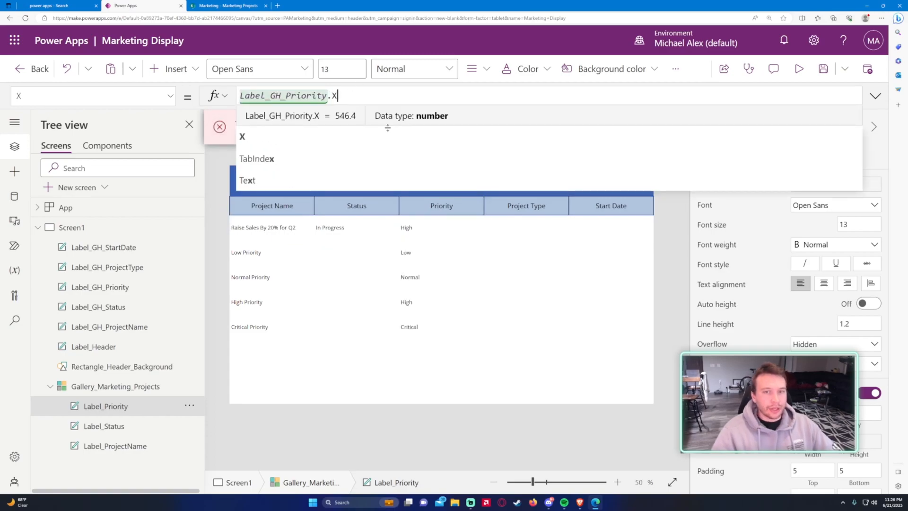
Step: Duplicate Label_Priority inside the gallery and rename the copy Label_ProjectType
{"action": "left_click", "coordinate": [78, 412]}
{"action": "key", "text": "ctrl+c"}
{"action": "key", "text": "ctrl+v"}
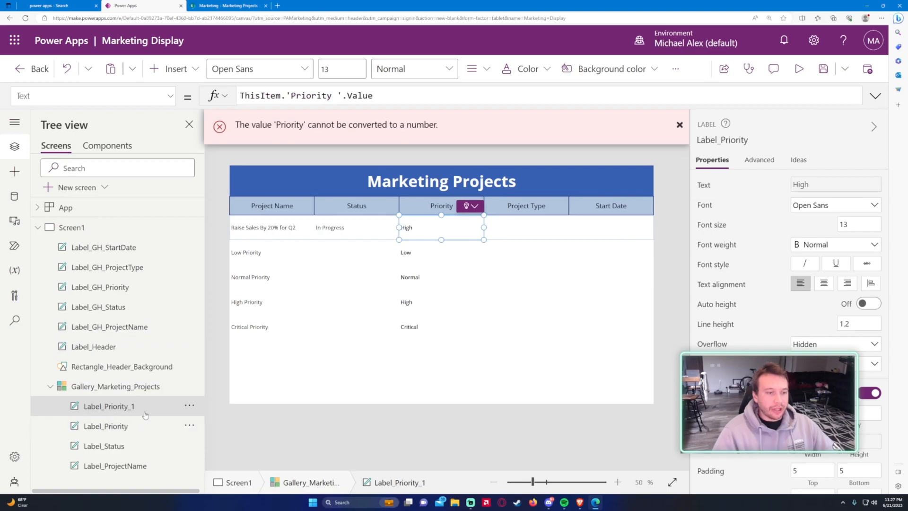
{"action": "double_click", "coordinate": [149, 405]}
{"action": "type", "text": "Label_"}
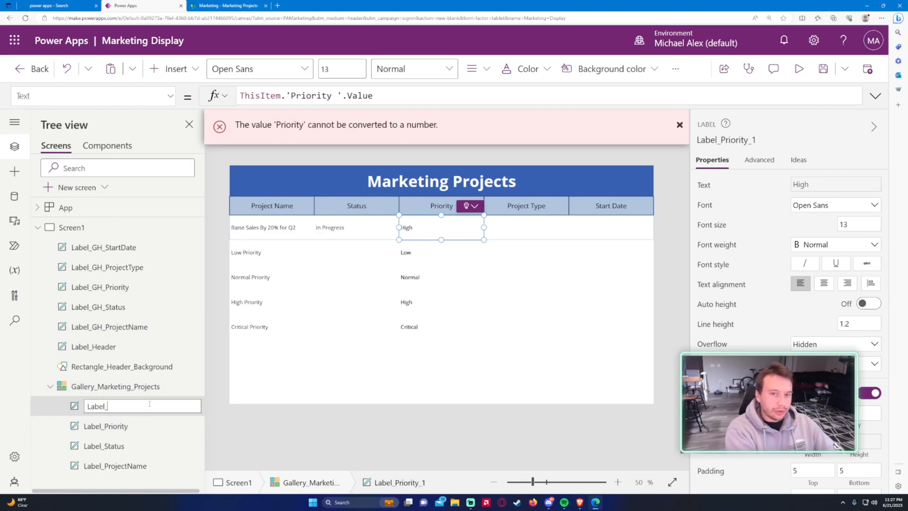
{"action": "type", "text": "ProjectType"}
{"action": "key", "text": "Return"}
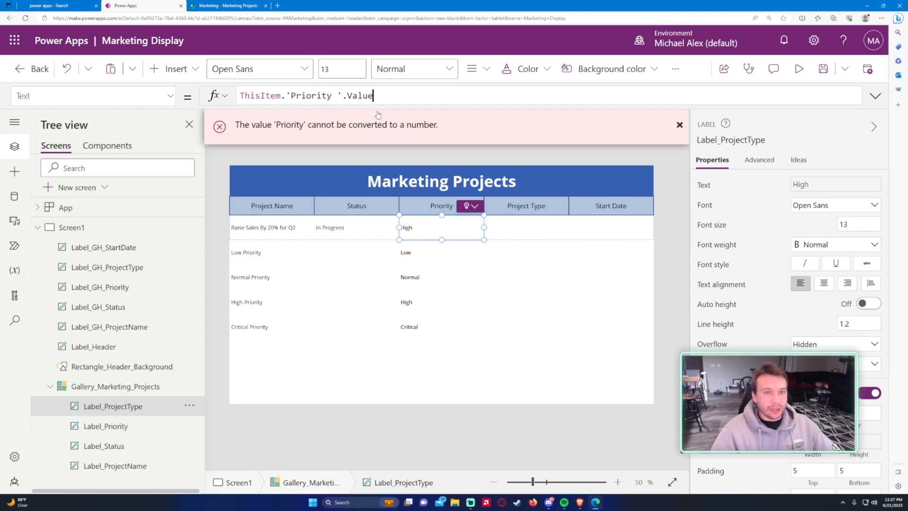
Step: Replace the Text formula of Label_ProjectType with ThisItem.'Project Type'
{"action": "key", "text": "ctrl+a"}
{"action": "type", "text": "This"}
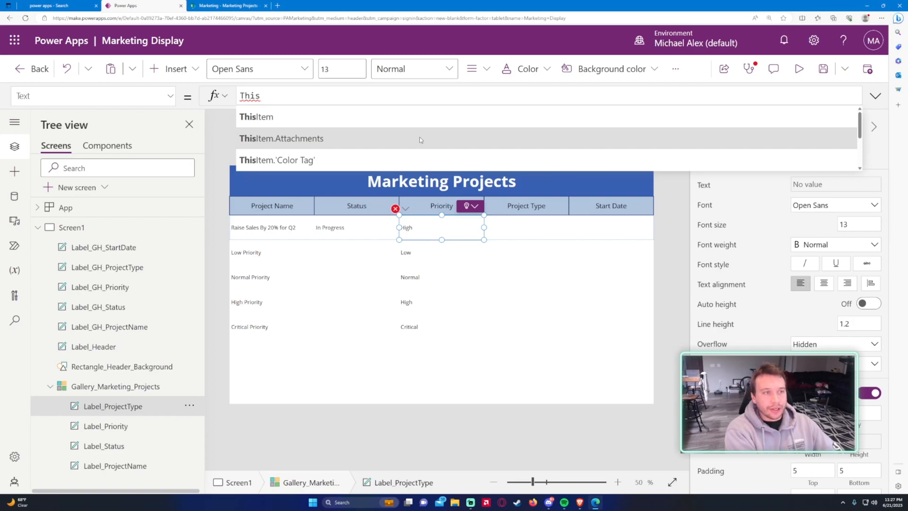
{"action": "type", "text": "Item.Pro"}
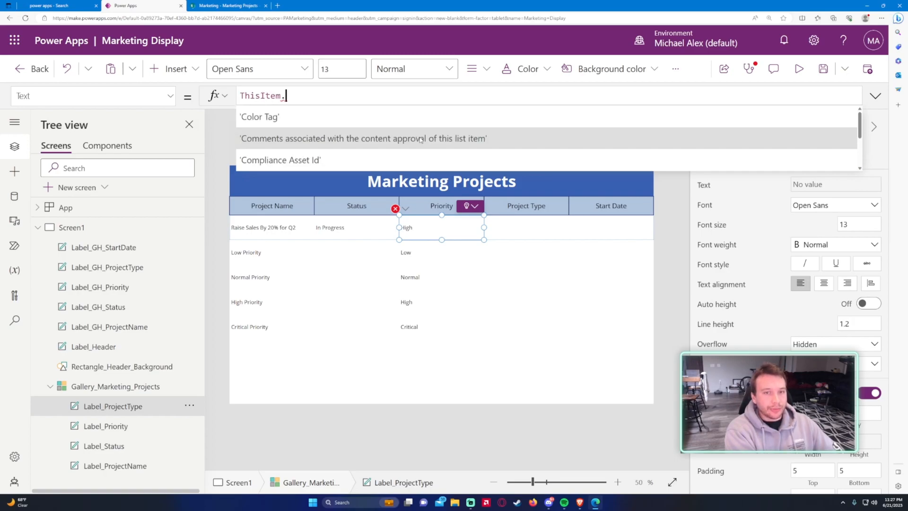
{"action": "key", "text": "Down"}
{"action": "key", "text": "Down"}
{"action": "key", "text": "Tab"}
{"action": "type", "text": "."}
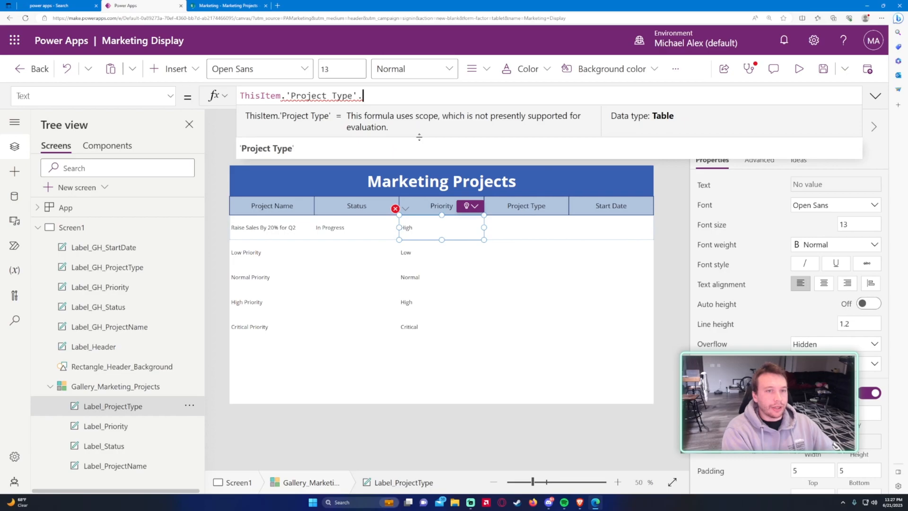
{"action": "key", "text": "BackSpace"}
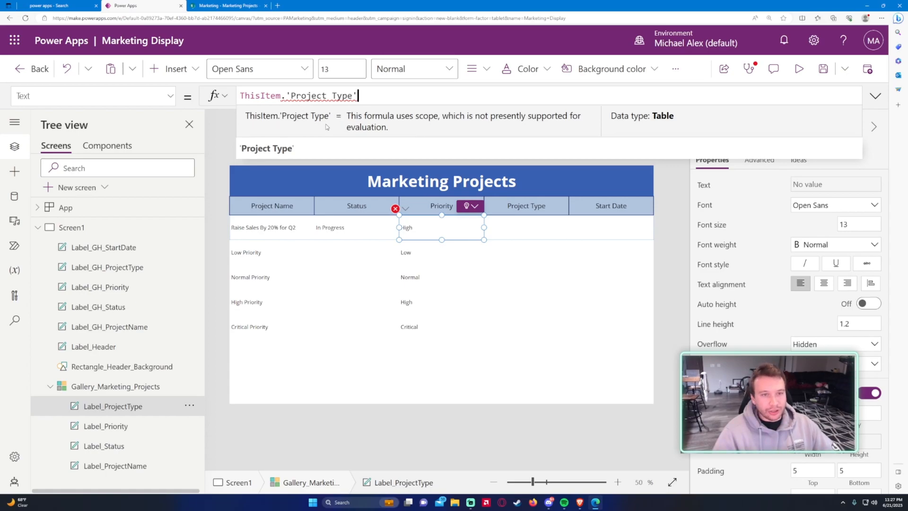
Step: Examine the Project Type column's settings in the SharePoint list, including whether multiple selections are allowed, then return to the Power Apps editor
{"action": "left_click", "coordinate": [226, 6]}
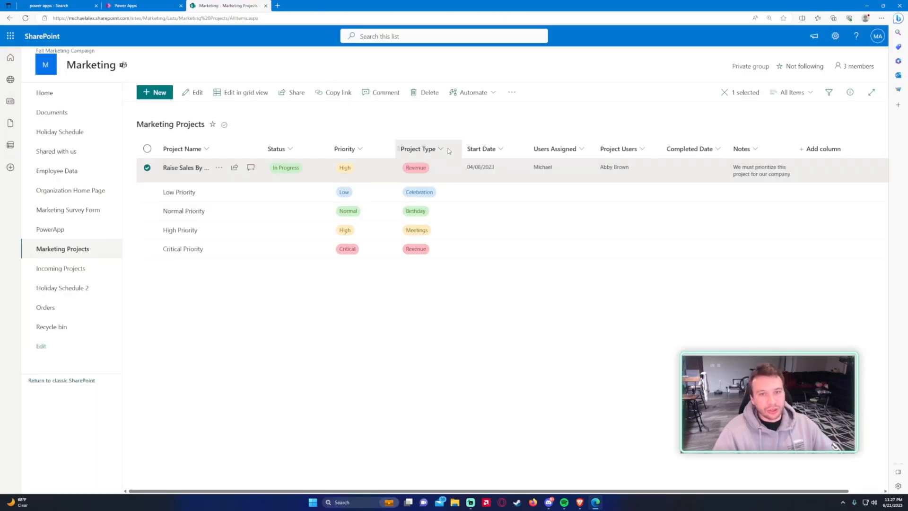
{"action": "left_click", "coordinate": [449, 150]}
{"action": "mouse_move", "coordinate": [440, 183]}
{"action": "left_click", "coordinate": [494, 186]}
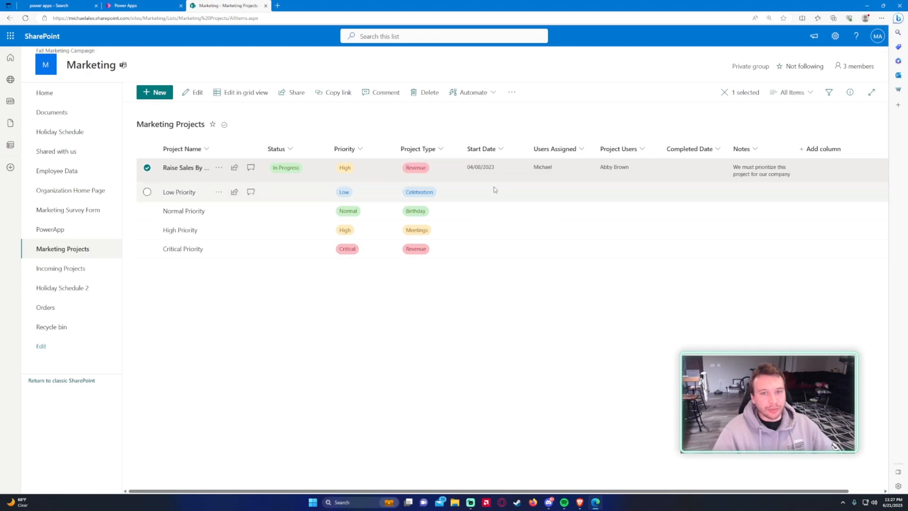
{"action": "left_click", "coordinate": [771, 348]}
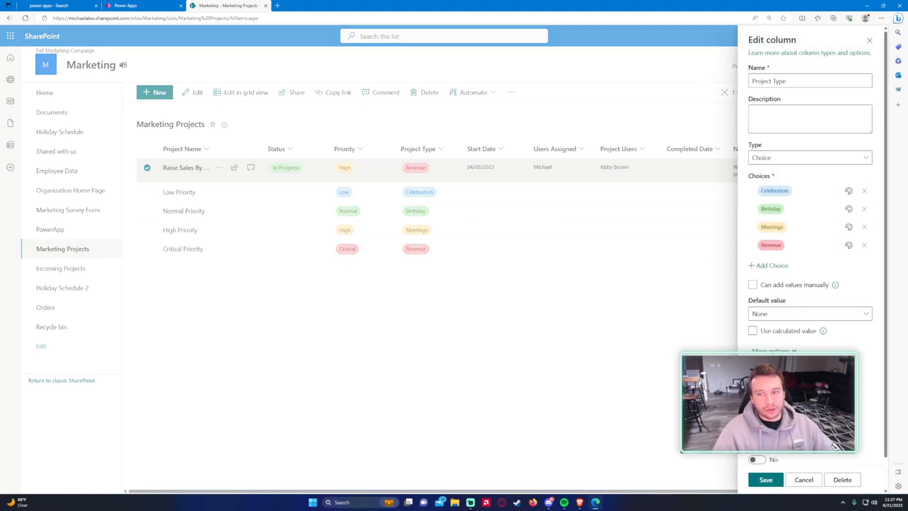
{"action": "scroll", "coordinate": [789, 354], "scroll_direction": "down", "scroll_amount": 1}
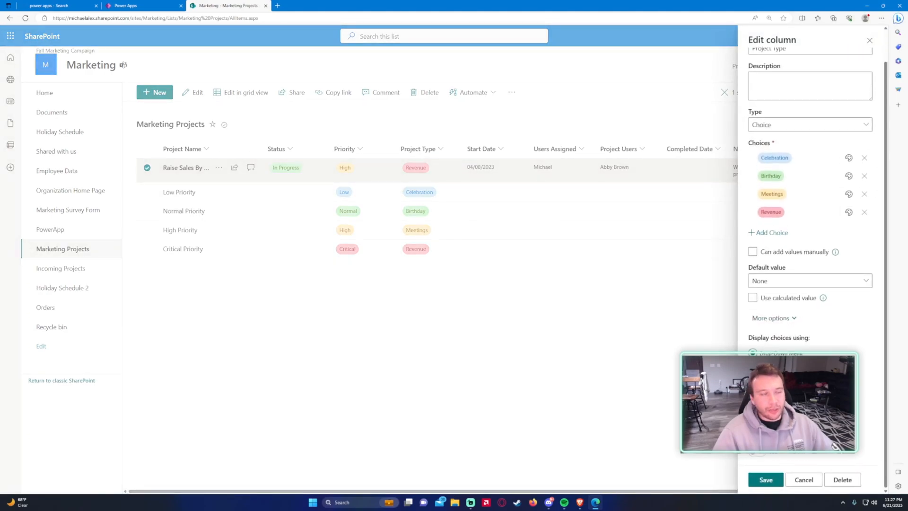
{"action": "scroll", "coordinate": [634, 324], "scroll_direction": "down", "scroll_amount": 1}
{"action": "scroll", "coordinate": [634, 324], "scroll_direction": "up", "scroll_amount": 3}
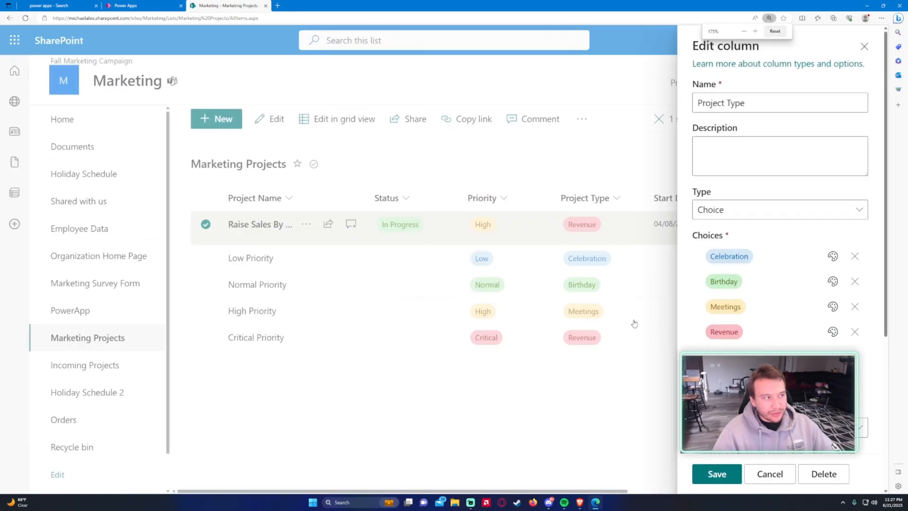
{"action": "scroll", "coordinate": [832, 283], "scroll_direction": "down", "scroll_amount": 5}
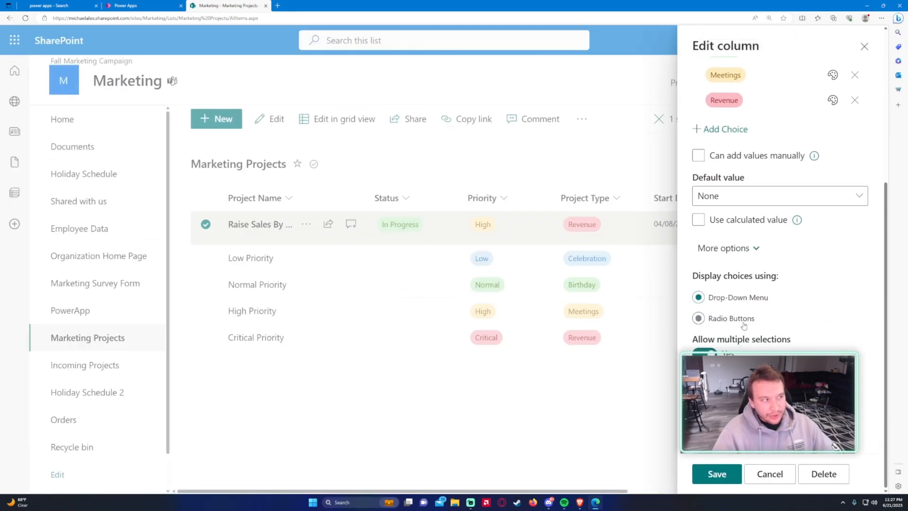
{"action": "scroll", "coordinate": [745, 327], "scroll_direction": "up", "scroll_amount": 1}
{"action": "scroll", "coordinate": [774, 317], "scroll_direction": "down", "scroll_amount": 3}
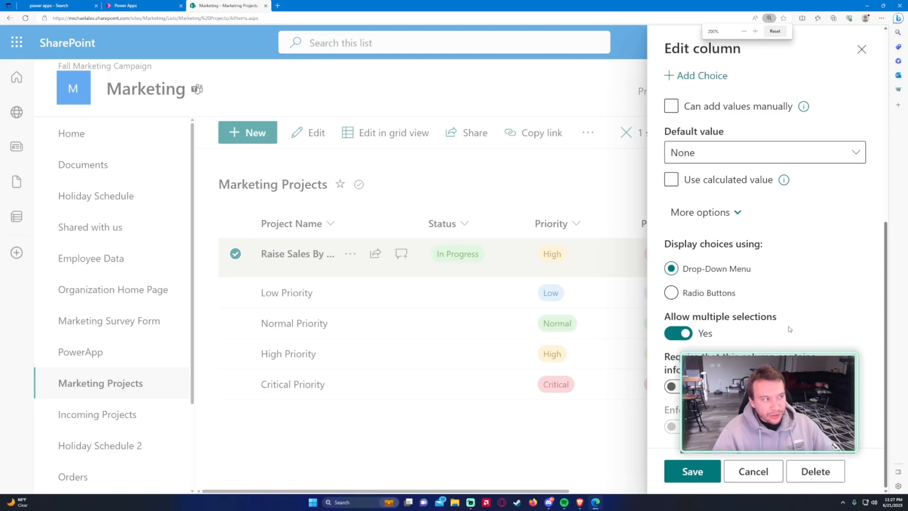
{"action": "left_click", "coordinate": [740, 471]}
{"action": "scroll", "coordinate": [487, 195], "scroll_direction": "down", "scroll_amount": 3}
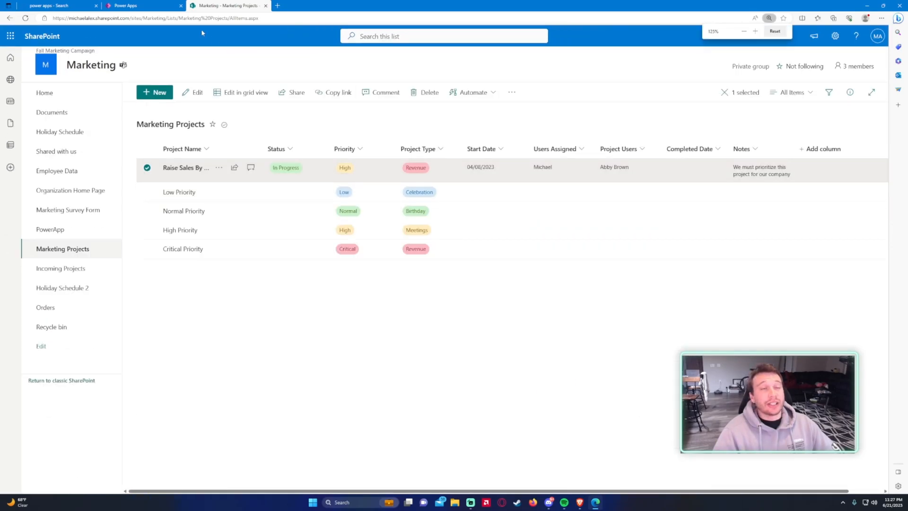
{"action": "left_click", "coordinate": [150, 4]}
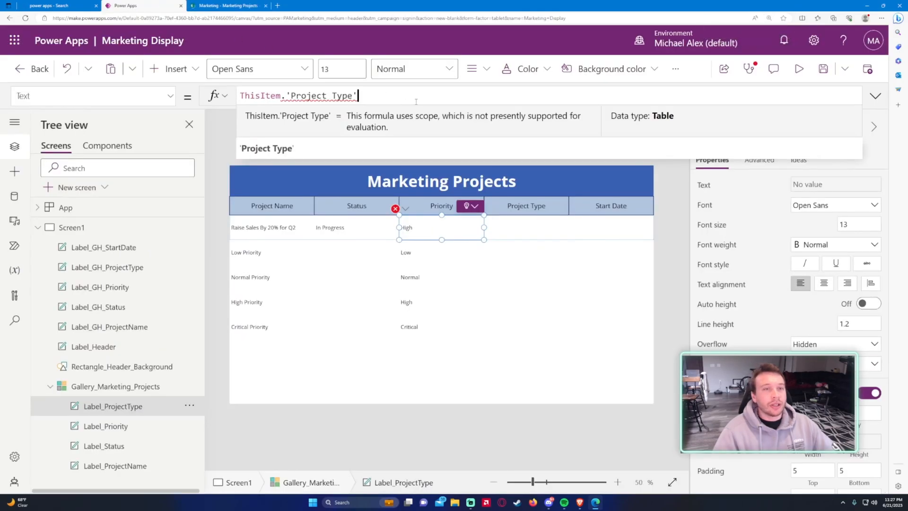
Step: Comment out the ThisItem.'Project Type' line in the Text formula of Label_ProjectType and add a new line below it
{"action": "key", "text": "Home"}
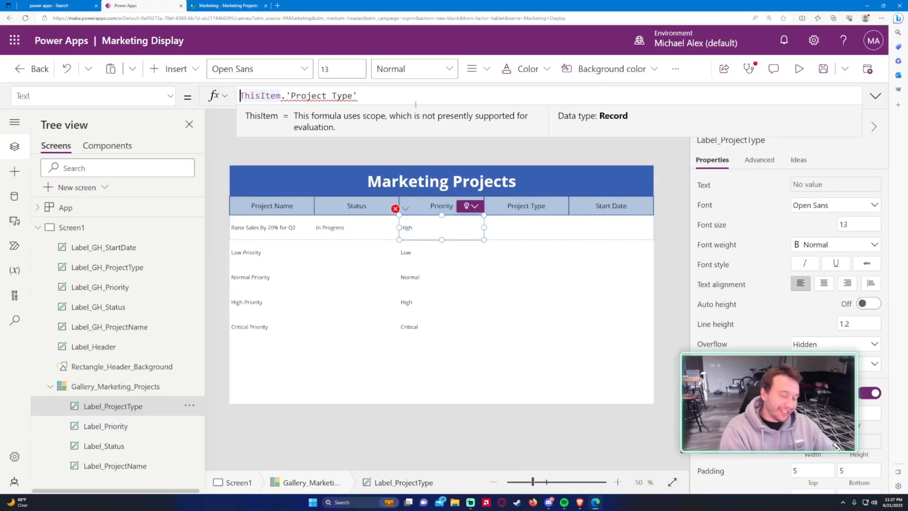
{"action": "type", "text": "//"}
{"action": "key", "text": "End"}
{"action": "key", "text": "shift+Return"}
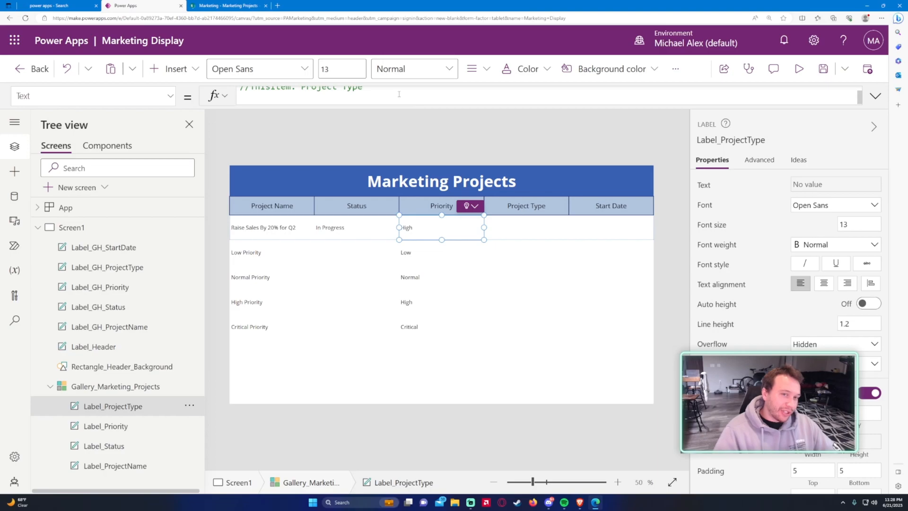
Step: Enter Concat(ThisItem.'Project Type',Value,", ") below the commented line in the Text formula of Label_ProjectType
{"action": "type", "text": "Conc"}
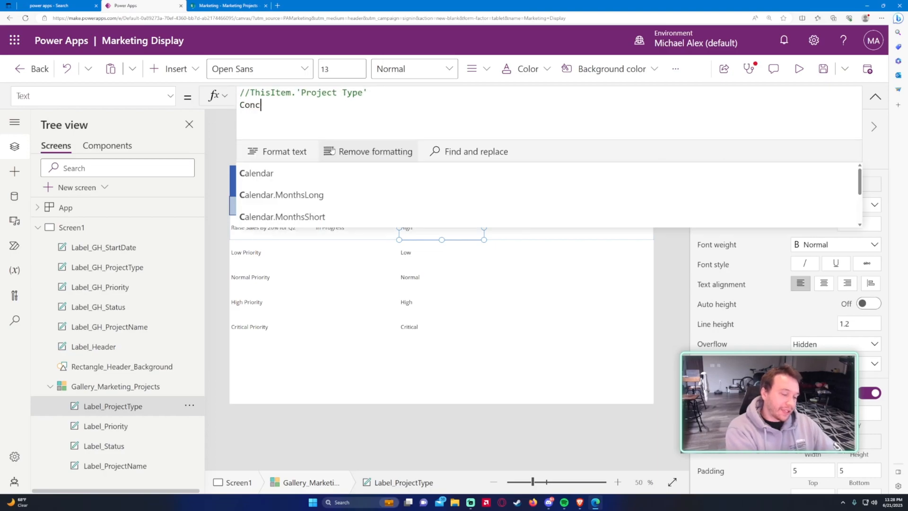
{"action": "type", "text": "at("}
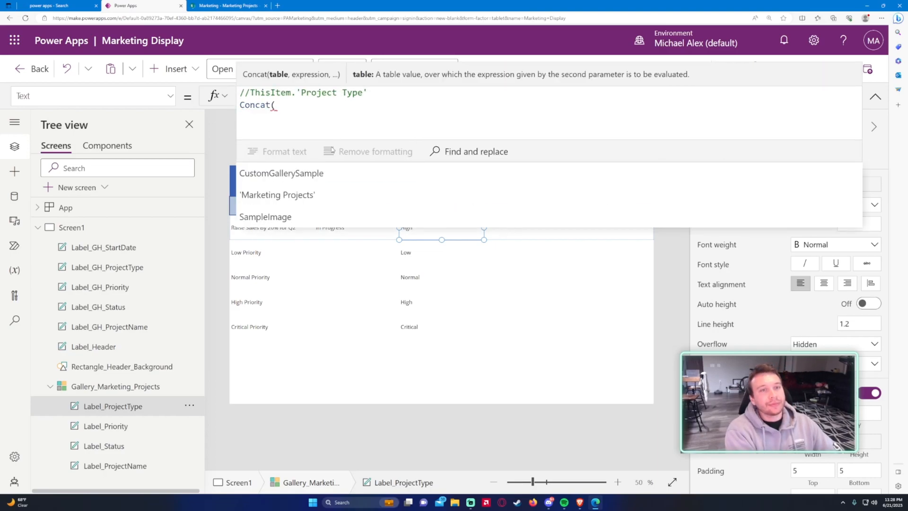
{"action": "type", "text": "THisitem"}
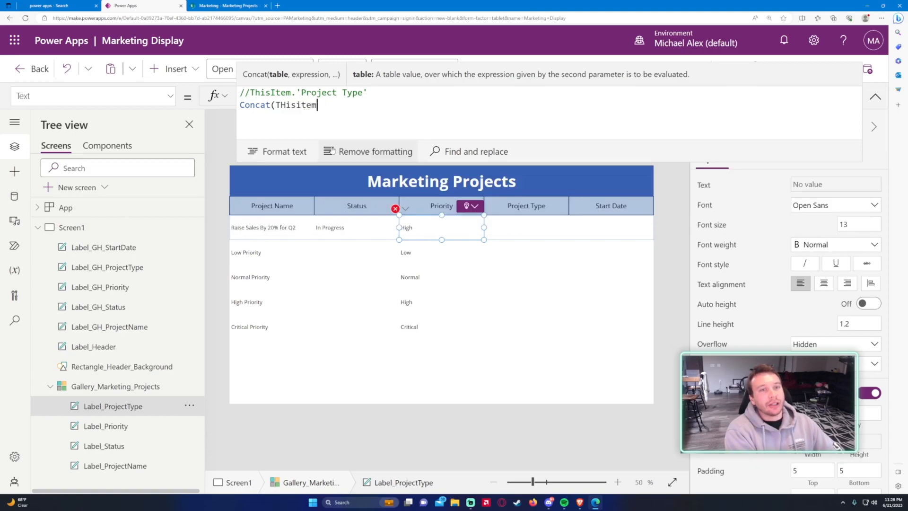
{"action": "key", "text": "BackSpace"}
{"action": "key", "text": "BackSpace"}
{"action": "key", "text": "BackSpace"}
{"action": "key", "text": "BackSpace"}
{"action": "key", "text": "BackSpace"}
{"action": "key", "text": "BackSpace"}
{"action": "key", "text": "BackSpace"}
{"action": "type", "text": "hisItem."}
{"action": "key", "text": "Down"}
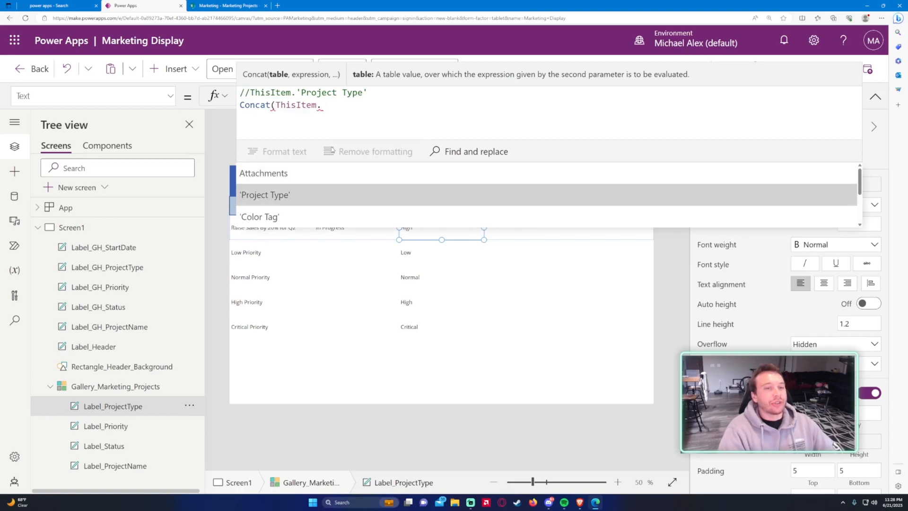
{"action": "key", "text": "Tab"}
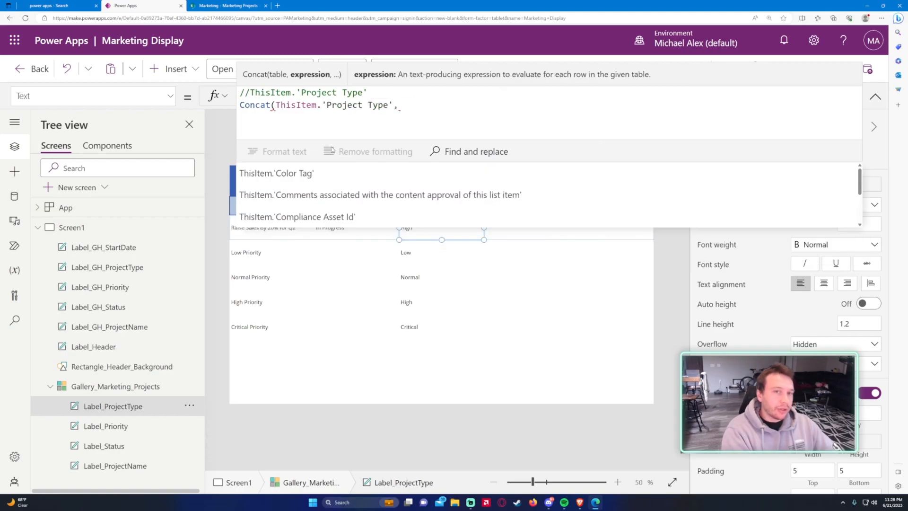
{"action": "type", "text": ",Value,"}
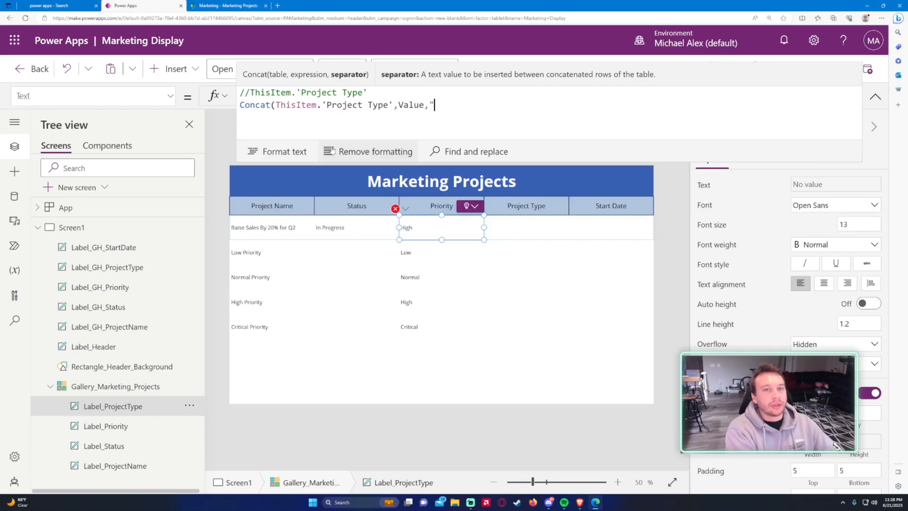
{"action": "type", "text": "\", \")"}
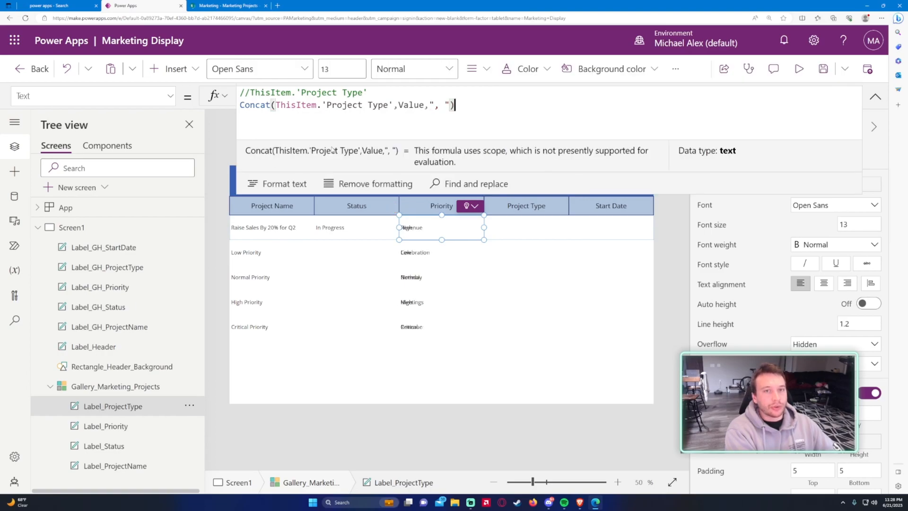
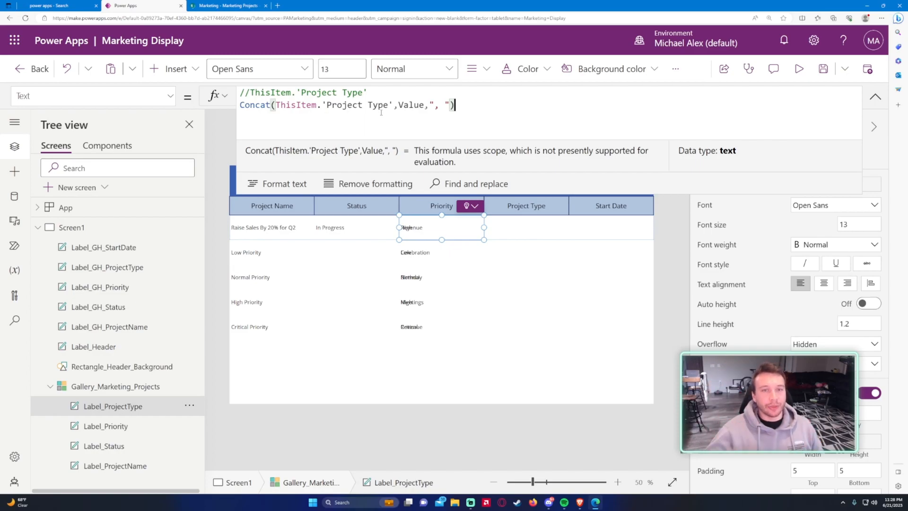
Step: Set the X property of Label_ProjectType to Label_GH_ProjectType.X and collapse the expanded formula area
{"action": "left_click", "coordinate": [35, 96]}
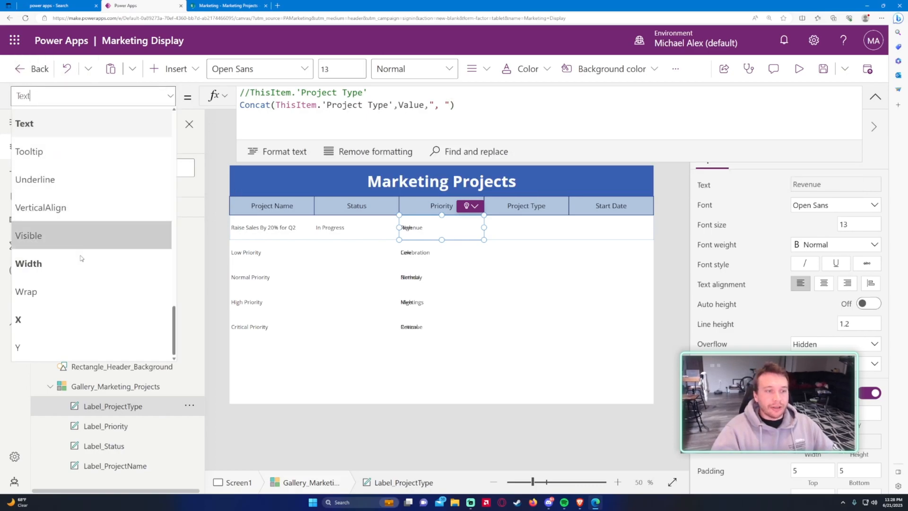
{"action": "left_click", "coordinate": [28, 319]}
{"action": "triple_click", "coordinate": [339, 128]}
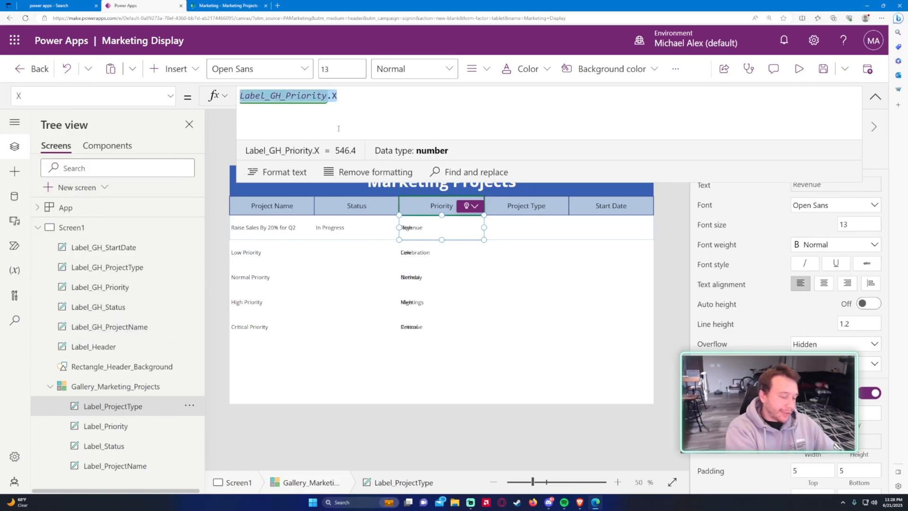
{"action": "key", "text": "BackSpace"}
{"action": "type", "text": "Label_GH"}
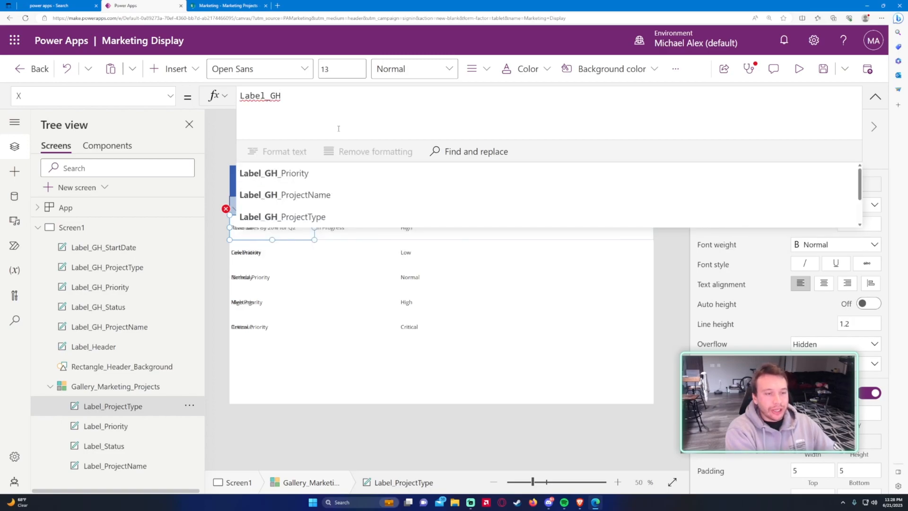
{"action": "type", "text": "pro"}
{"action": "key", "text": "BackSpace"}
{"action": "key", "text": "BackSpace"}
{"action": "key", "text": "BackSpace"}
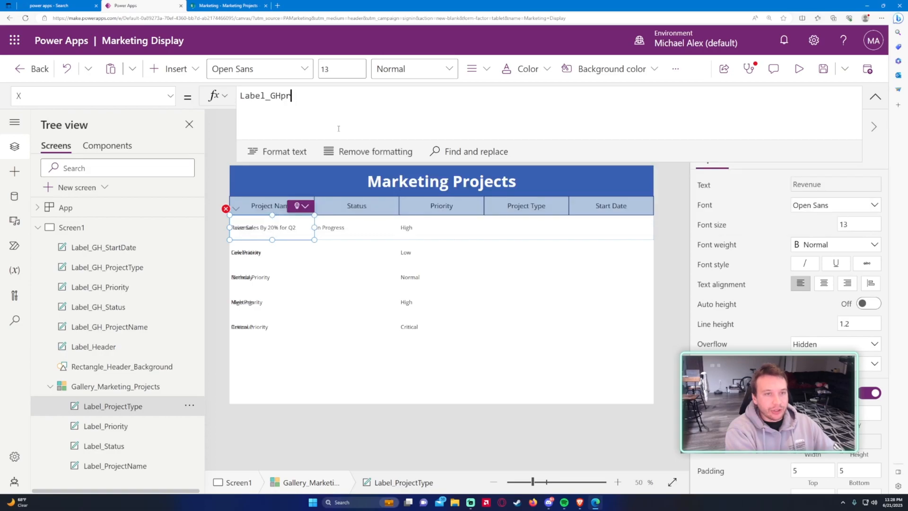
{"action": "type", "text": "+p"}
{"action": "key", "text": "BackSpace"}
{"action": "key", "text": "BackSpace"}
{"action": "type", "text": "_proj"}
{"action": "key", "text": "Down"}
{"action": "key", "text": "Tab"}
{"action": "type", "text": ".X"}
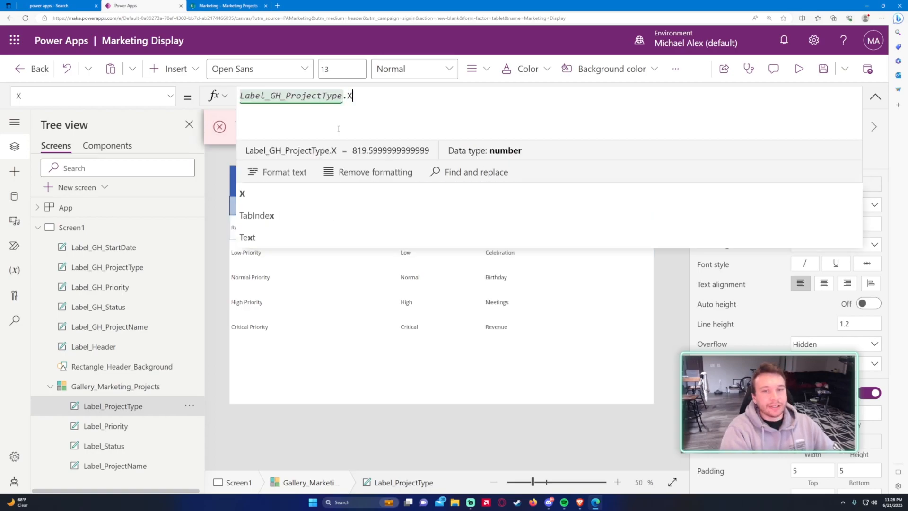
{"action": "left_click", "coordinate": [876, 102]}
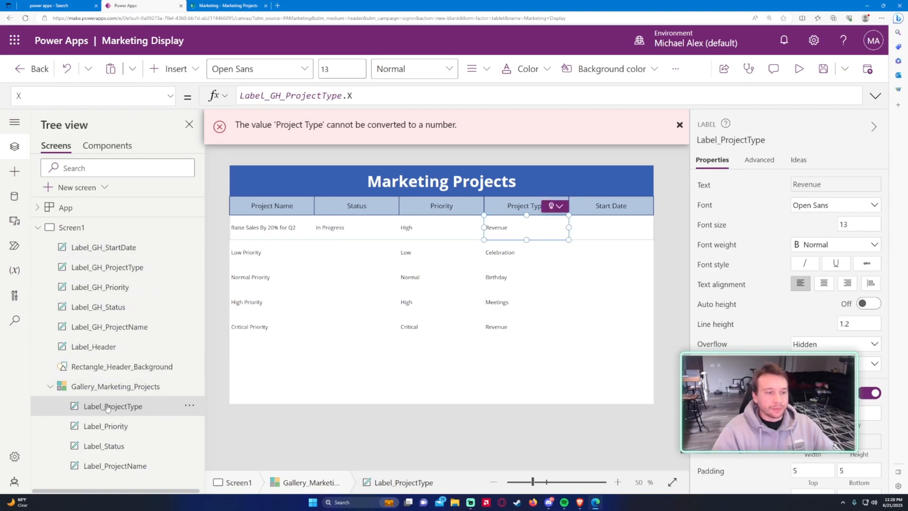
Step: Paste a copy of Label_ProjectType into Gallery_Marketing_Projects and rename the copy Label_StartDate
{"action": "key", "text": "ctrl+v"}
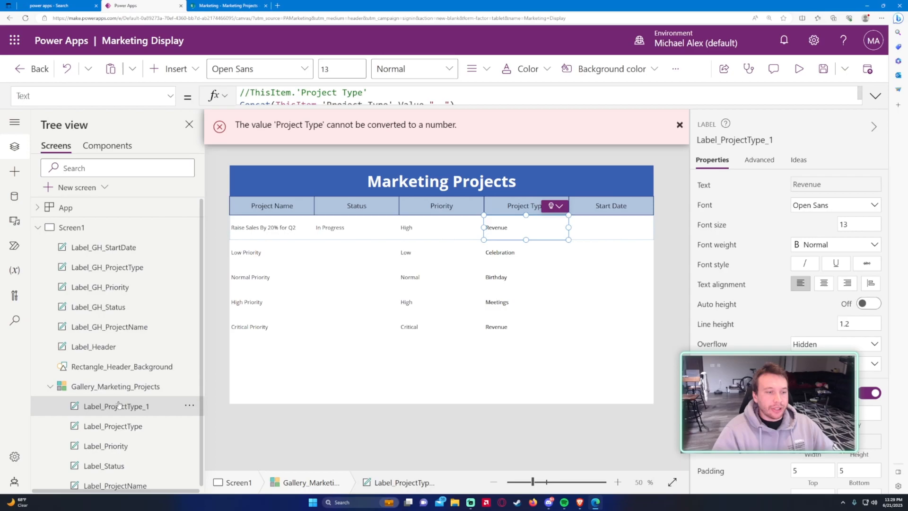
{"action": "double_click", "coordinate": [149, 407]}
{"action": "left_click", "coordinate": [163, 408]}
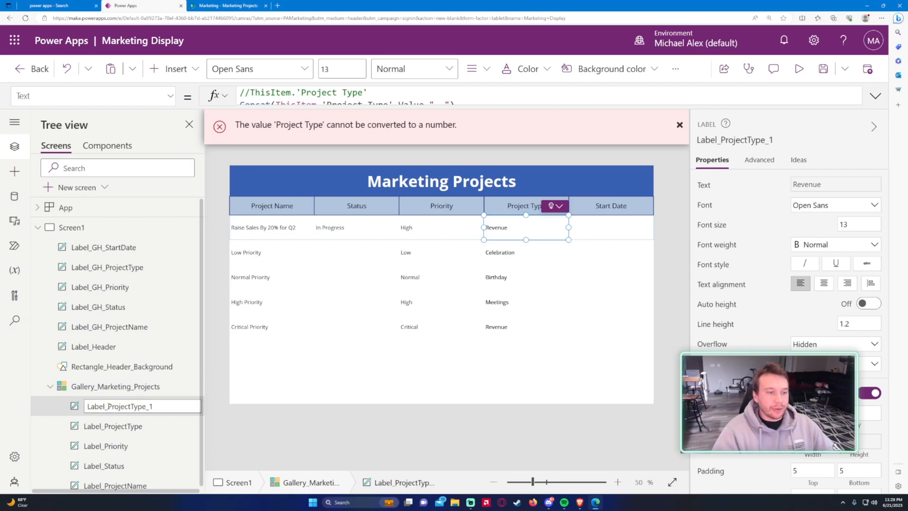
{"action": "left_click_drag", "start_coordinate": [108, 406], "coordinate": [211, 415]}
{"action": "type", "text": "StartDate"}
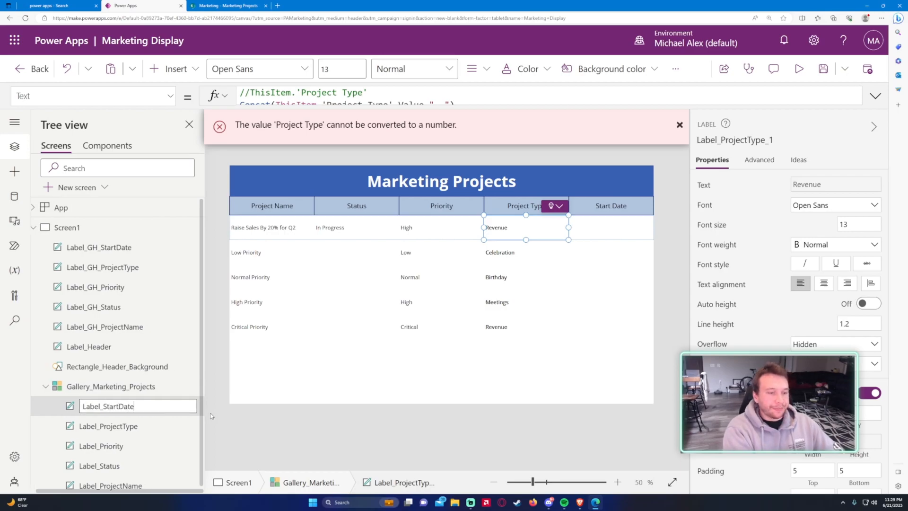
{"action": "key", "text": "Return"}
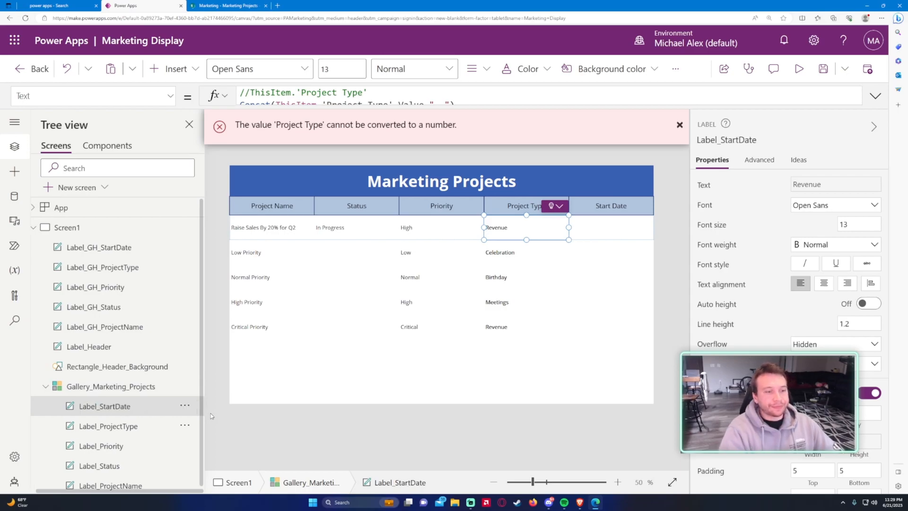
Step: Replace the whole Text formula of Label_StartDate with ThisItem.'Start Date'
{"action": "left_click", "coordinate": [294, 104]}
{"action": "left_click", "coordinate": [372, 105]}
{"action": "key", "text": "ctrl+a"}
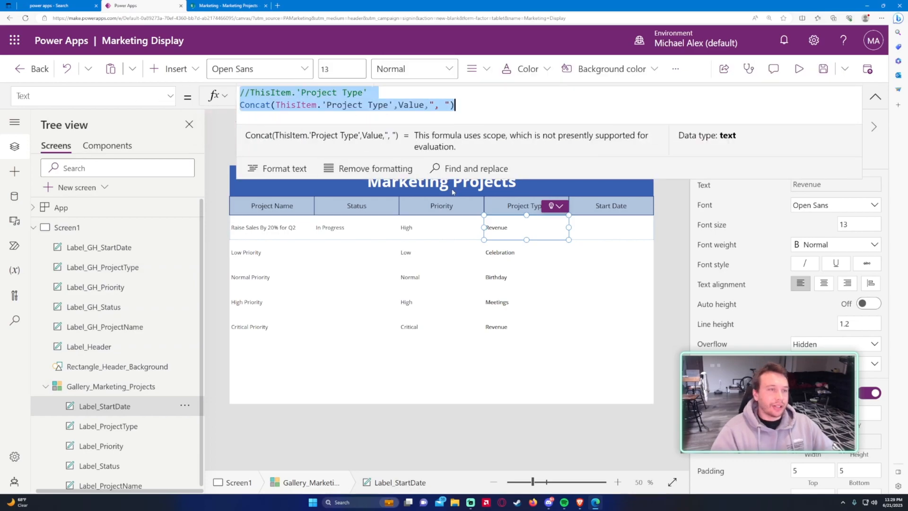
{"action": "key", "text": "BackSpace"}
{"action": "type", "text": "ThisItem.'Start"}
{"action": "key", "text": "Tab"}
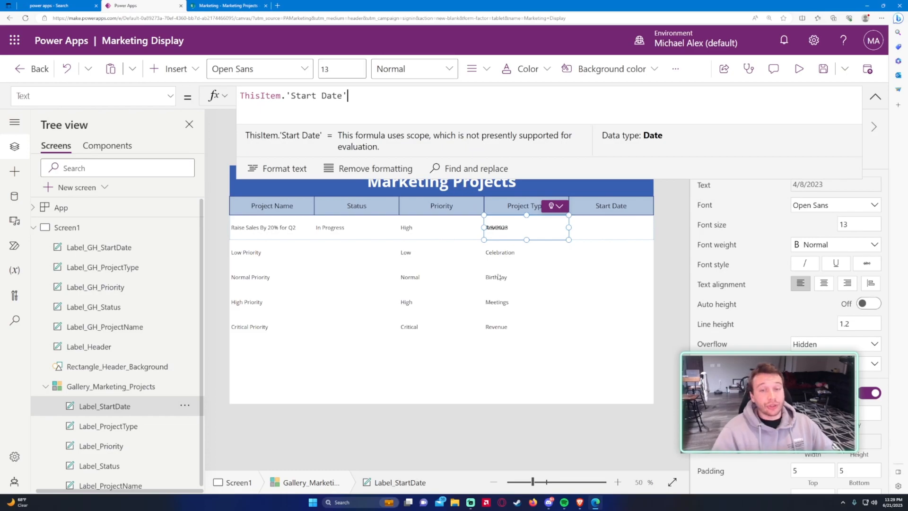
Step: Set the X property of Label_StartDate to Label_GH_StartDate.X and collapse the expanded formula area
{"action": "left_click", "coordinate": [129, 95]}
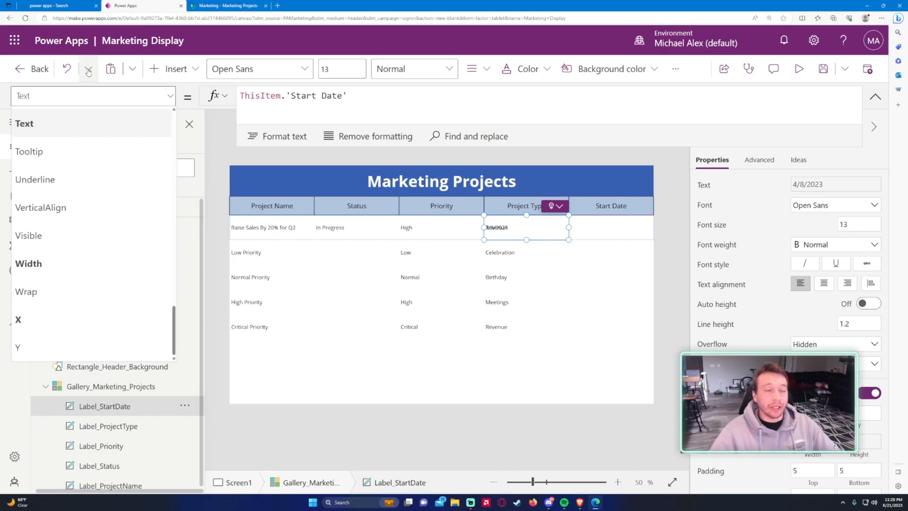
{"action": "left_click", "coordinate": [40, 308]}
{"action": "left_click", "coordinate": [360, 107]}
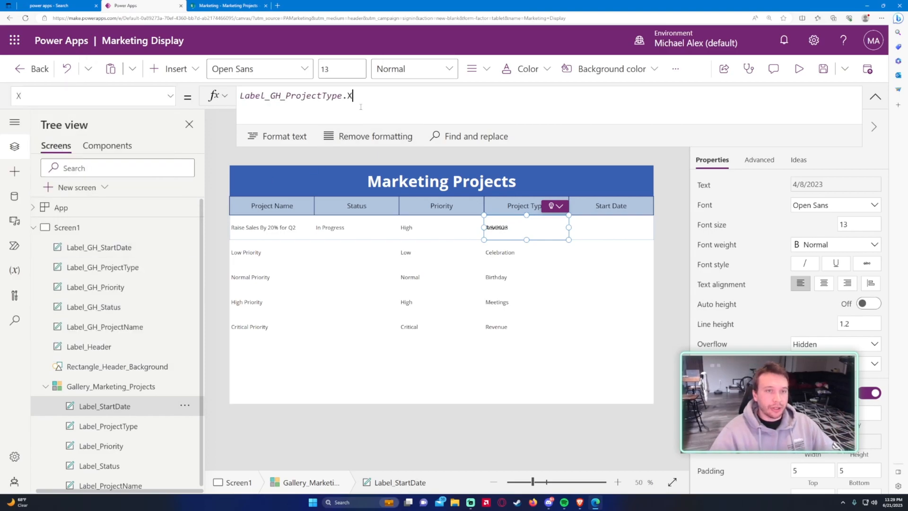
{"action": "key", "text": "ctrl+a"}
{"action": "type", "text": "Lab"}
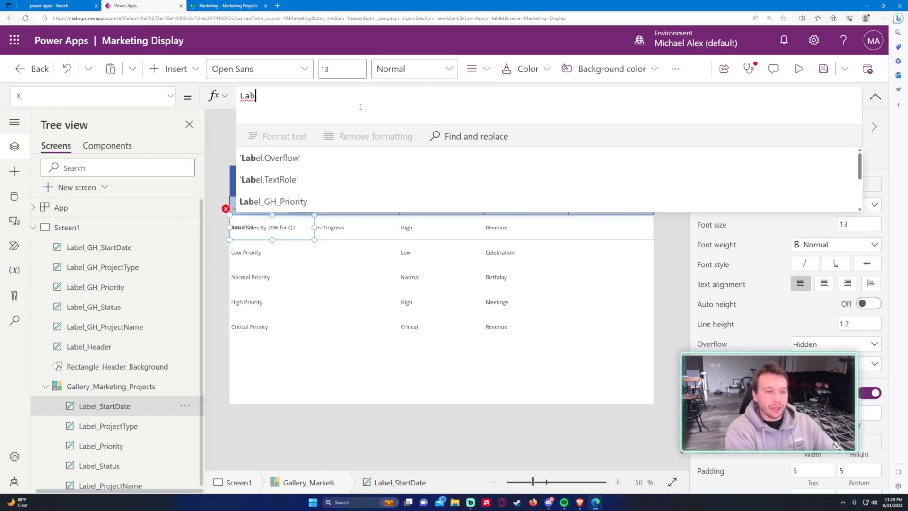
{"action": "type", "text": "el_"}
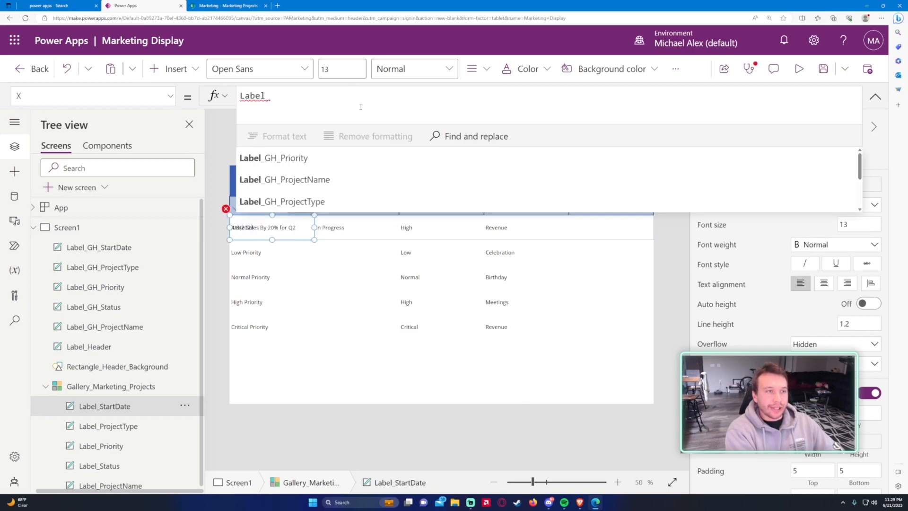
{"action": "type", "text": "GH_"}
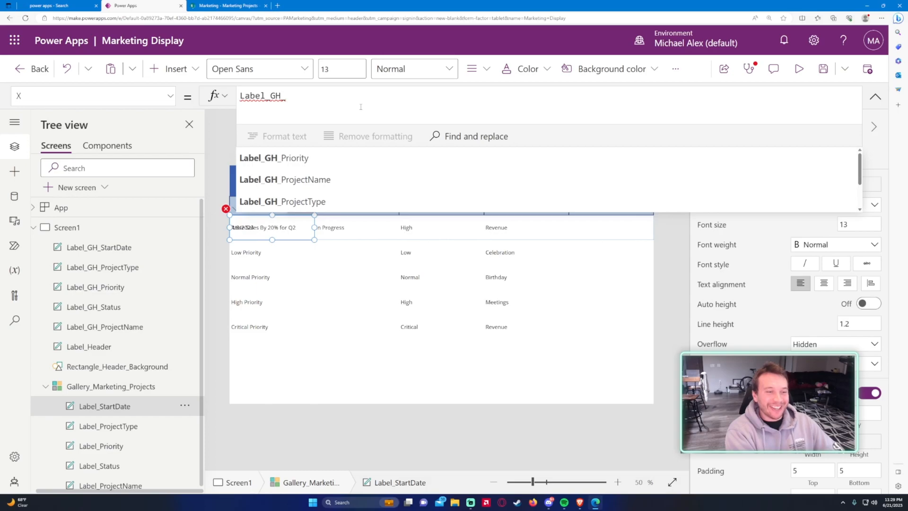
{"action": "type", "text": "S"}
{"action": "key", "text": "Tab"}
{"action": "type", "text": "."}
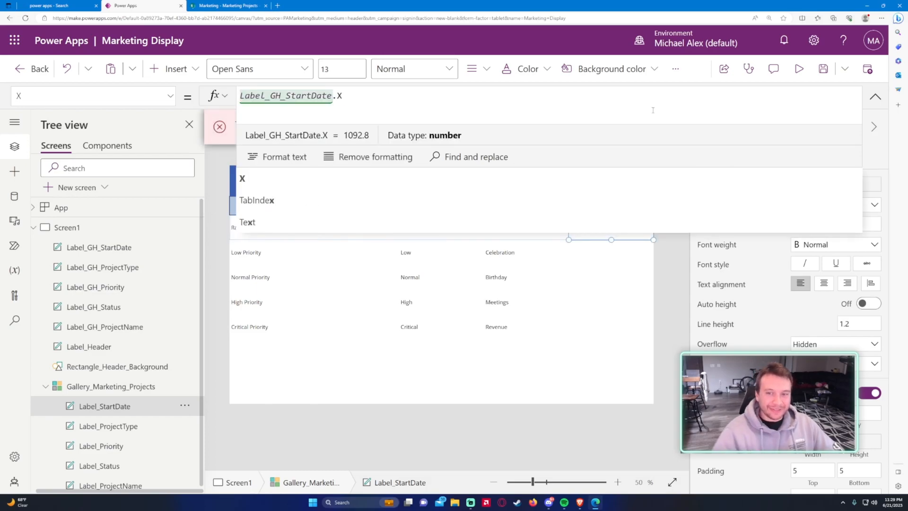
{"action": "left_click", "coordinate": [875, 97]}
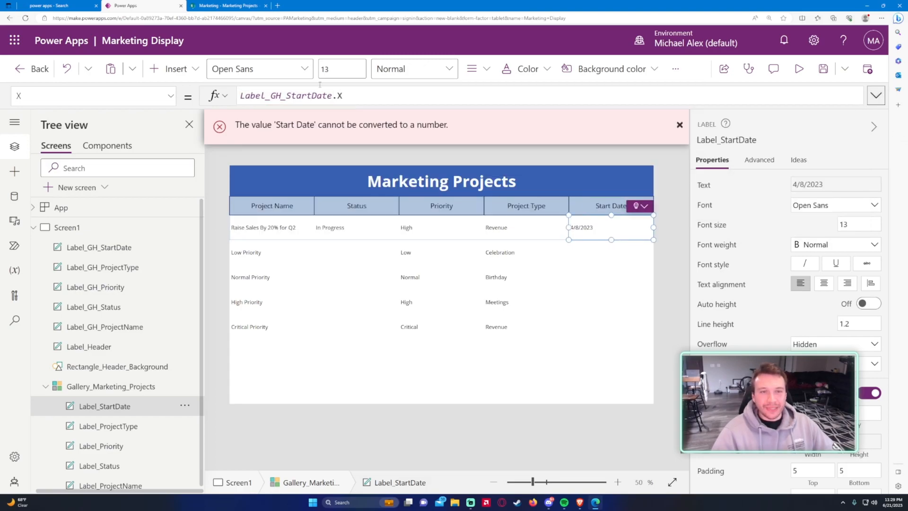
Step: Check the Marketing Projects list in SharePoint, then return to the Power Apps editor and deselect the label
{"action": "left_click", "coordinate": [226, 5]}
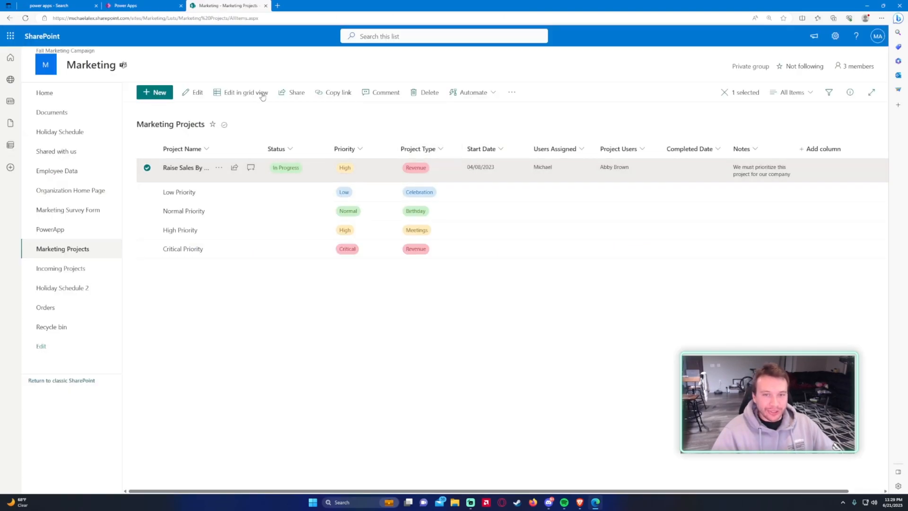
{"action": "left_click", "coordinate": [165, 6]}
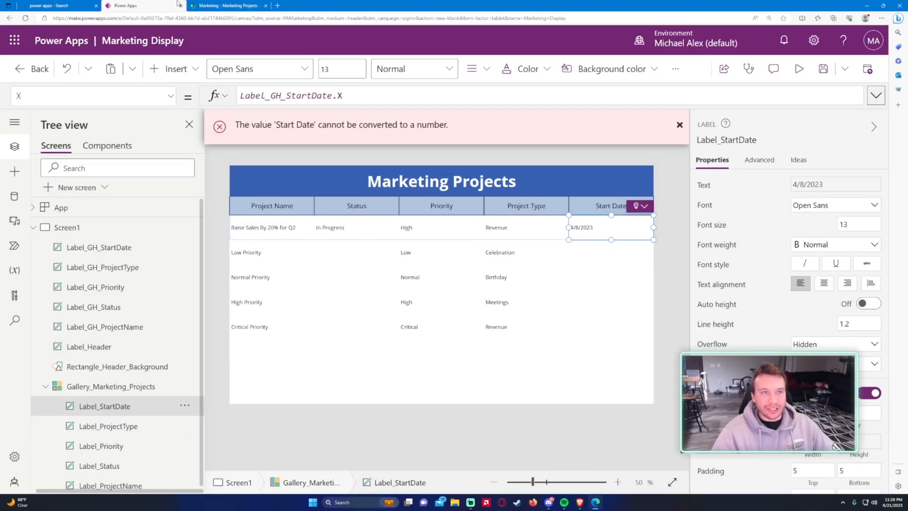
{"action": "left_click", "coordinate": [214, 217]}
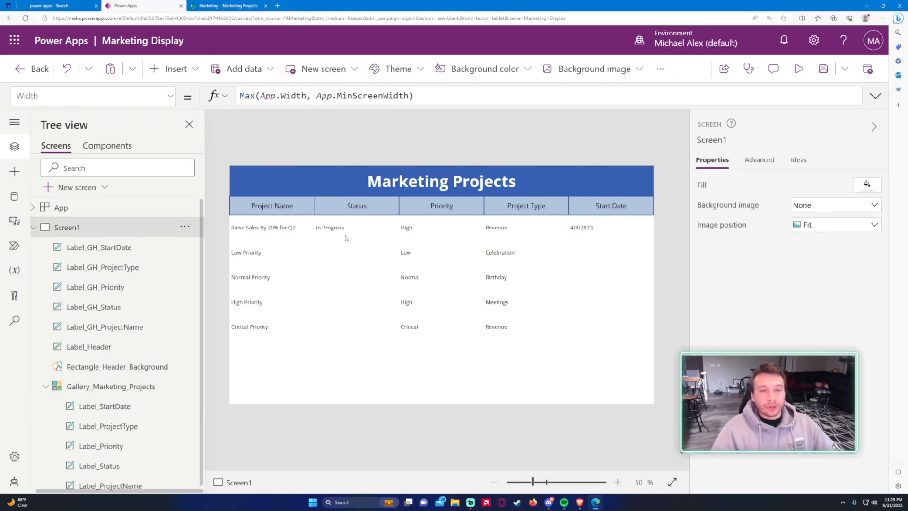
Step: Center the text of all five labels in Gallery_Marketing_Projects, from Label_StartDate through Label_ProjectName
{"action": "scroll", "coordinate": [118, 384], "scroll_direction": "down", "scroll_amount": 1}
{"action": "left_click", "coordinate": [109, 398]}
{"action": "left_click", "coordinate": [109, 417], "text": "ctrl"}
{"action": "left_click", "coordinate": [109, 438], "text": "ctrl"}
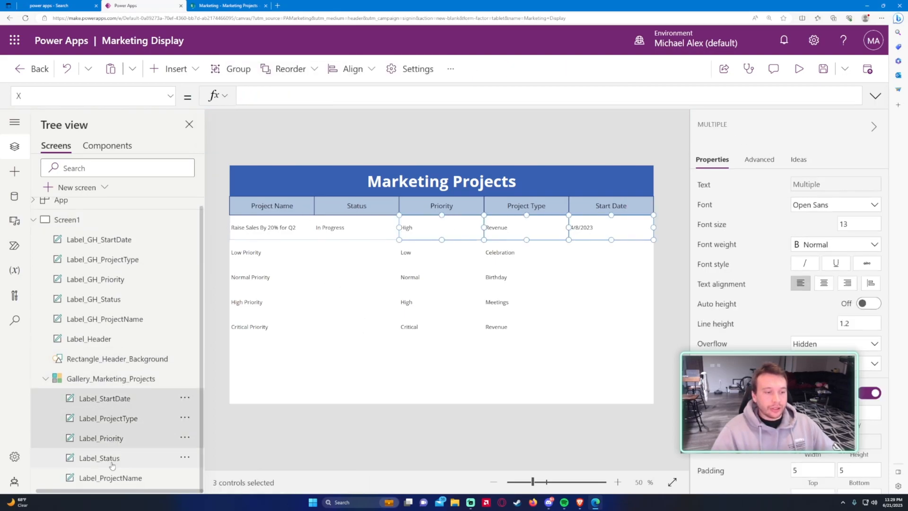
{"action": "left_click", "coordinate": [111, 459], "text": "ctrl"}
{"action": "left_click", "coordinate": [142, 477], "text": "ctrl"}
{"action": "left_click", "coordinate": [824, 283]}
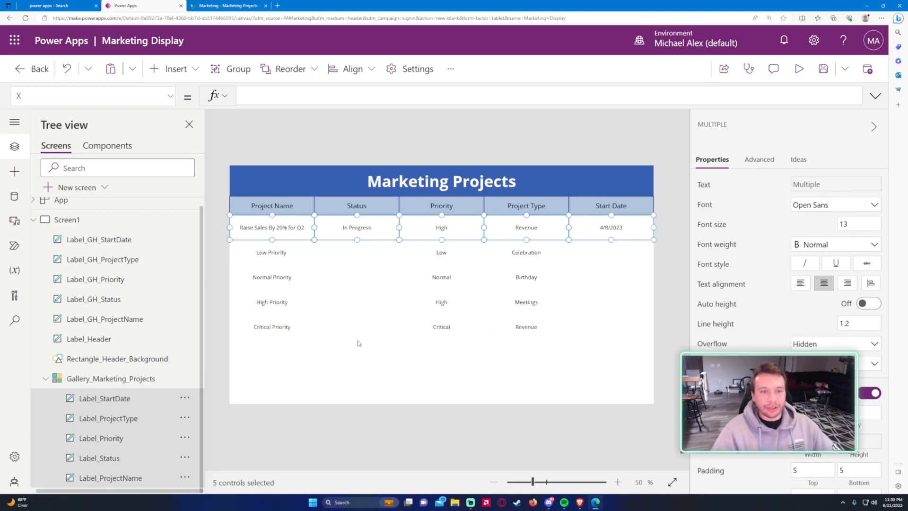
Step: Insert a rectangle inside Gallery_Marketing_Projects alongside Label_StartDate
{"action": "left_click", "coordinate": [133, 398]}
{"action": "left_click", "coordinate": [222, 398]}
{"action": "left_click", "coordinate": [139, 399]}
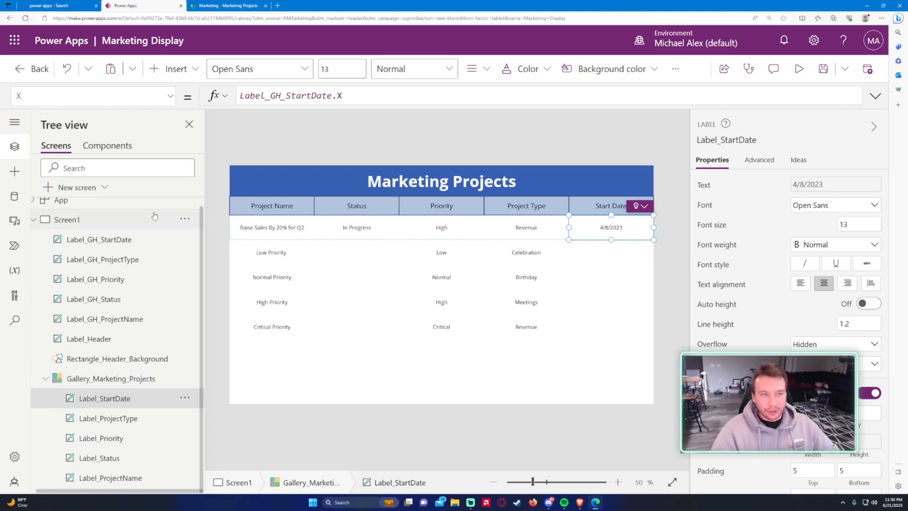
{"action": "left_click", "coordinate": [169, 70]}
{"action": "left_click", "coordinate": [201, 220]}
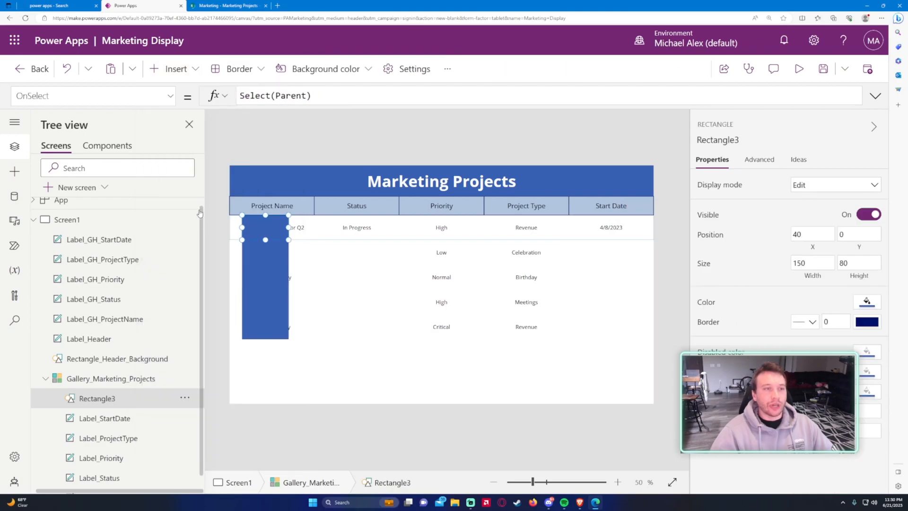
Step: Set the Height property of the gallery's new rectangle to 1
{"action": "left_click", "coordinate": [170, 96]}
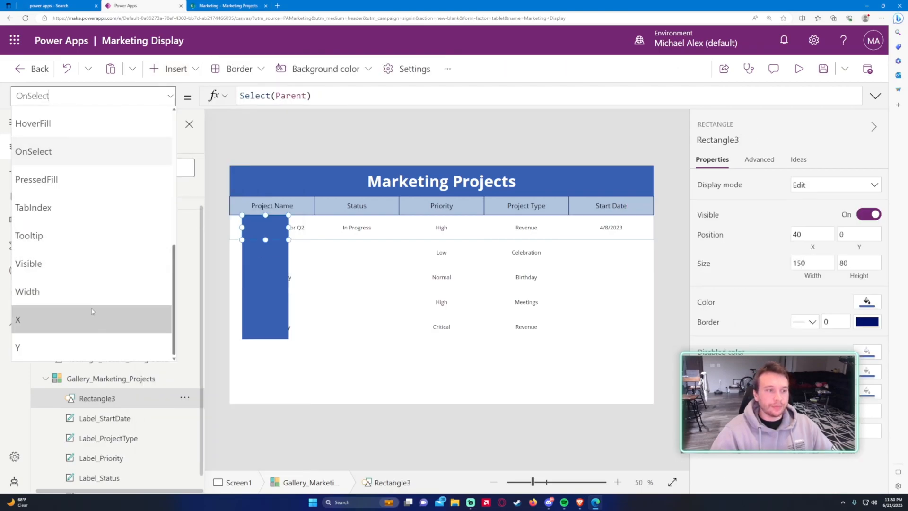
{"action": "scroll", "coordinate": [79, 302], "scroll_direction": "up", "scroll_amount": 6}
{"action": "scroll", "coordinate": [78, 284], "scroll_direction": "down", "scroll_amount": 2}
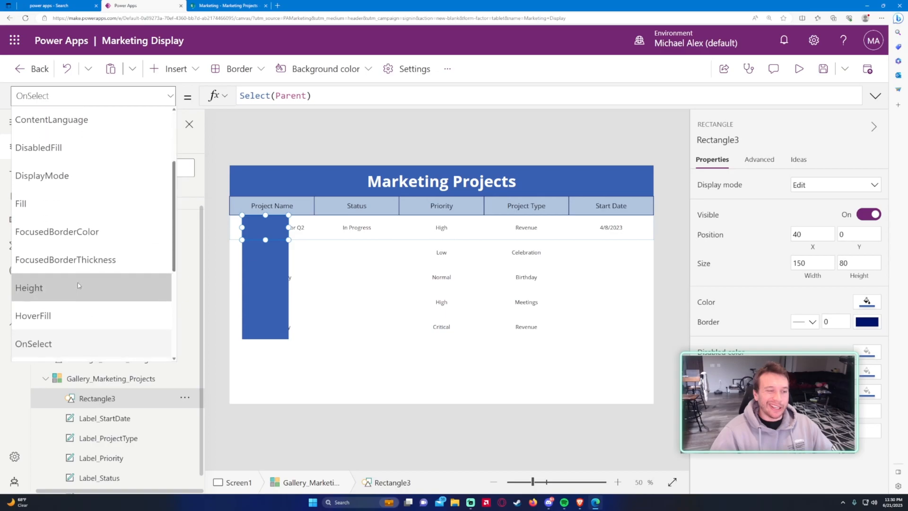
{"action": "left_click", "coordinate": [78, 282]}
{"action": "left_click_drag", "start_coordinate": [271, 96], "coordinate": [237, 97]}
{"action": "type", "text": "1"}
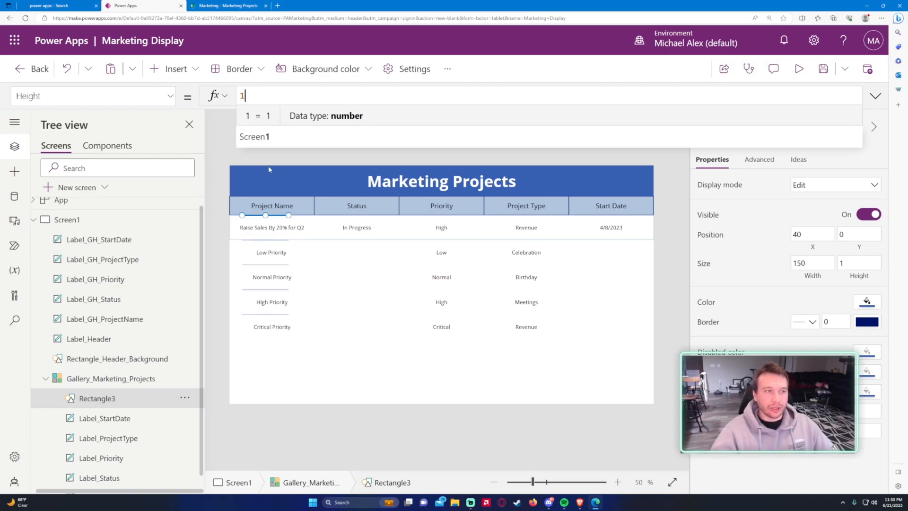
Step: Set the Y property of the gallery rectangle to Gallery_Marketing_Projects.TemplateHeight
{"action": "left_click", "coordinate": [124, 95]}
{"action": "scroll", "coordinate": [95, 269], "scroll_direction": "down", "scroll_amount": 3}
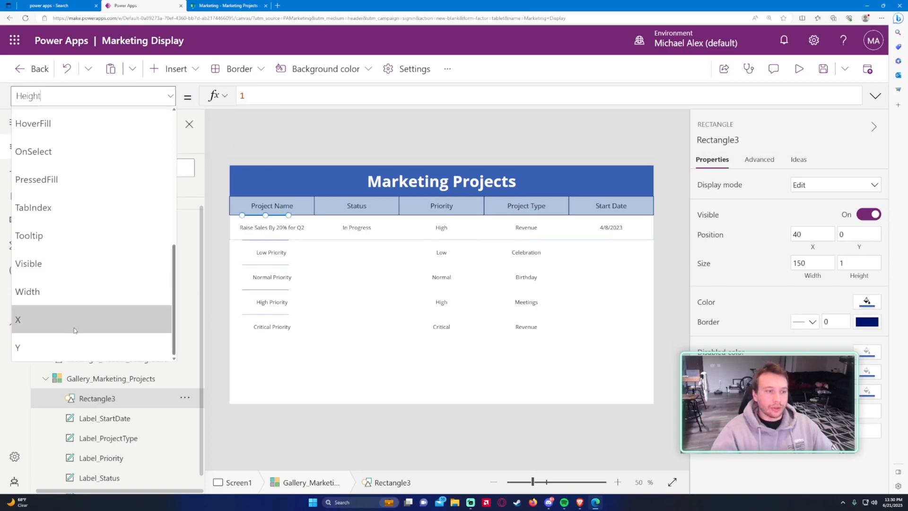
{"action": "left_click", "coordinate": [58, 342]}
{"action": "double_click", "coordinate": [241, 96]}
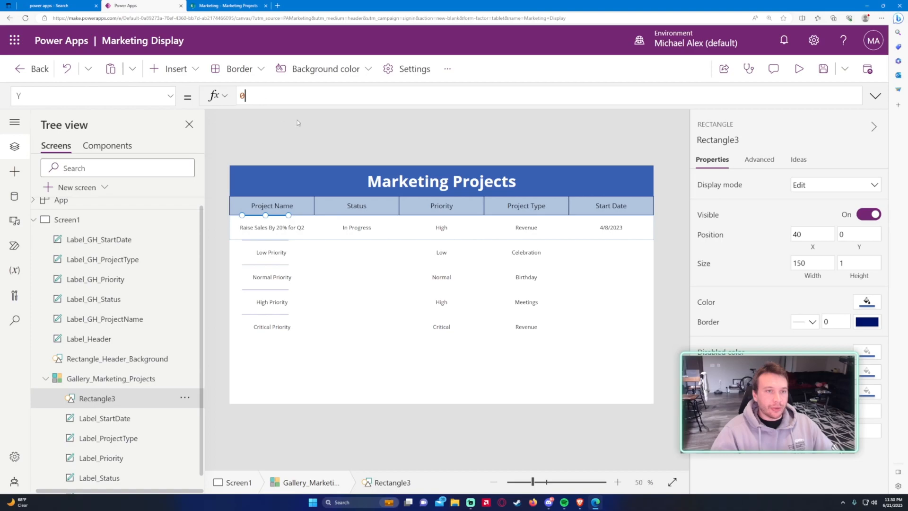
{"action": "type", "text": "Gallery"}
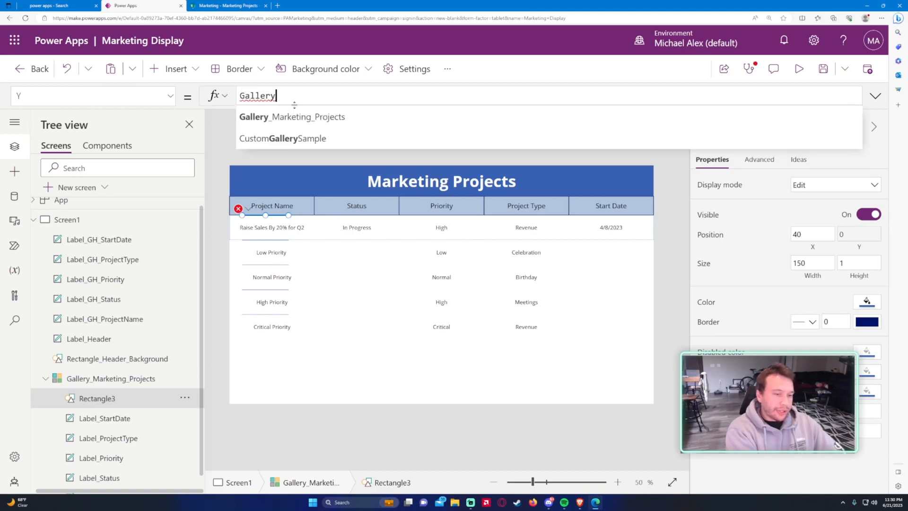
{"action": "key", "text": "Tab"}
{"action": "type", "text": ".TemplateHeight"}
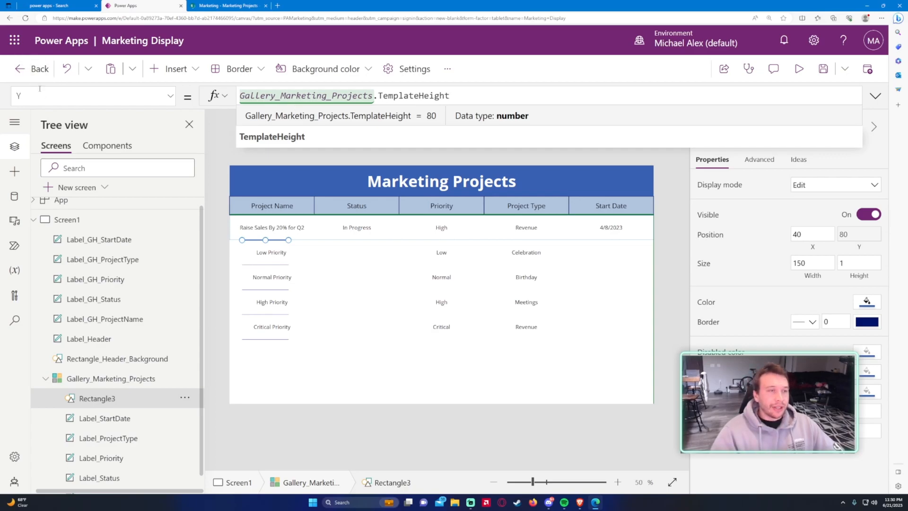
Step: Set the X property of the gallery rectangle to 0
{"action": "left_click", "coordinate": [52, 96]}
{"action": "left_click", "coordinate": [28, 319]}
{"action": "key", "text": "ctrl+a"}
{"action": "type", "text": "0"}
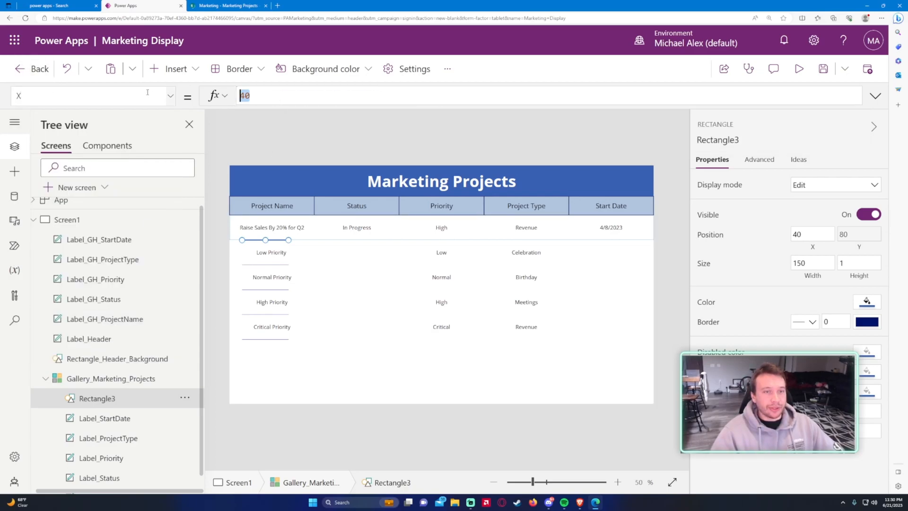
Step: Set the Width property of the gallery rectangle to Parent.Width and deselect it
{"action": "left_click", "coordinate": [170, 95]}
{"action": "scroll", "coordinate": [81, 177], "scroll_direction": "up", "scroll_amount": 5}
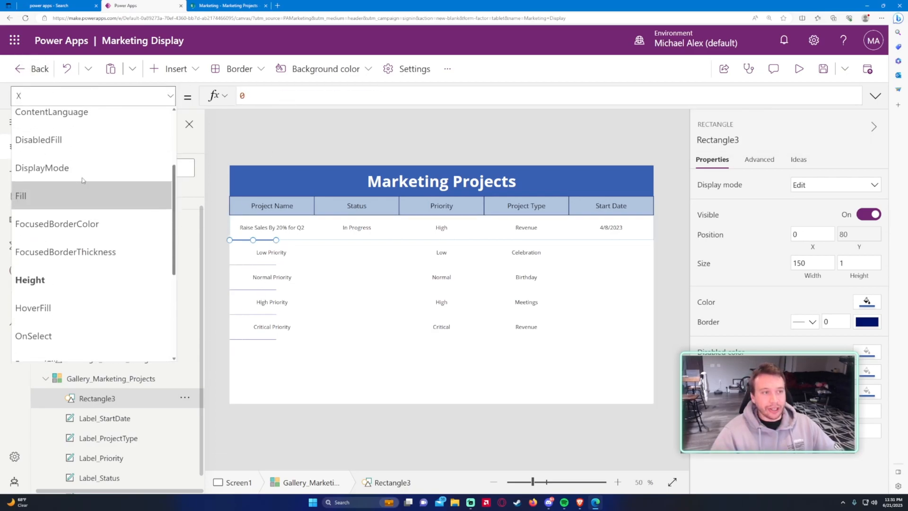
{"action": "scroll", "coordinate": [72, 186], "scroll_direction": "down", "scroll_amount": 5}
{"action": "left_click", "coordinate": [66, 290]}
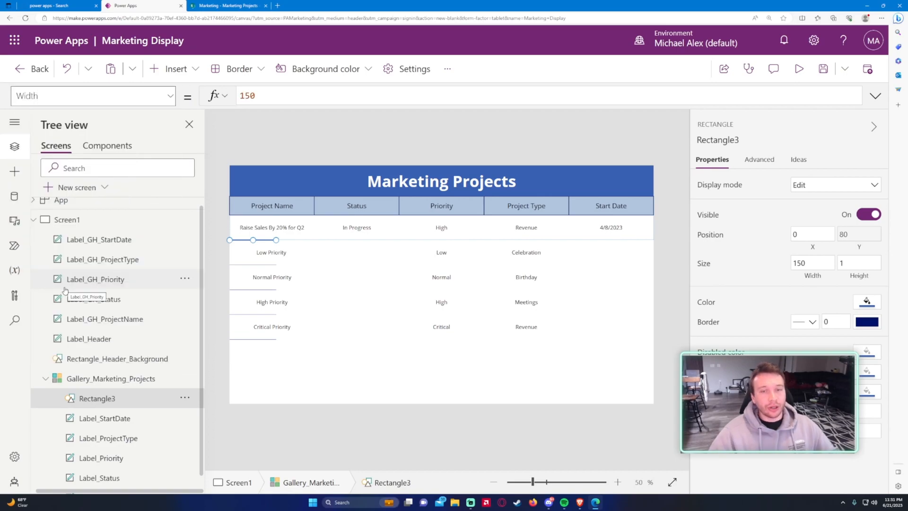
{"action": "left_click", "coordinate": [278, 93]}
{"action": "key", "text": "ctrl+a"}
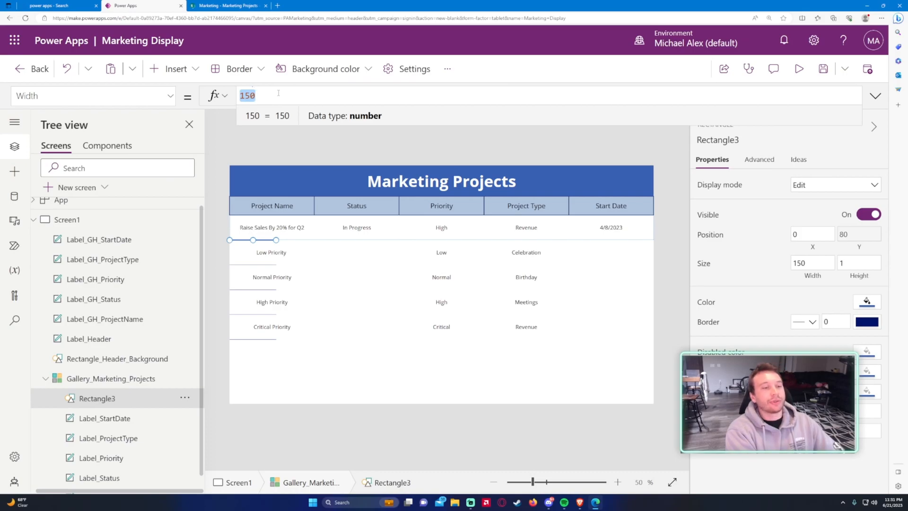
{"action": "type", "text": "Parre"}
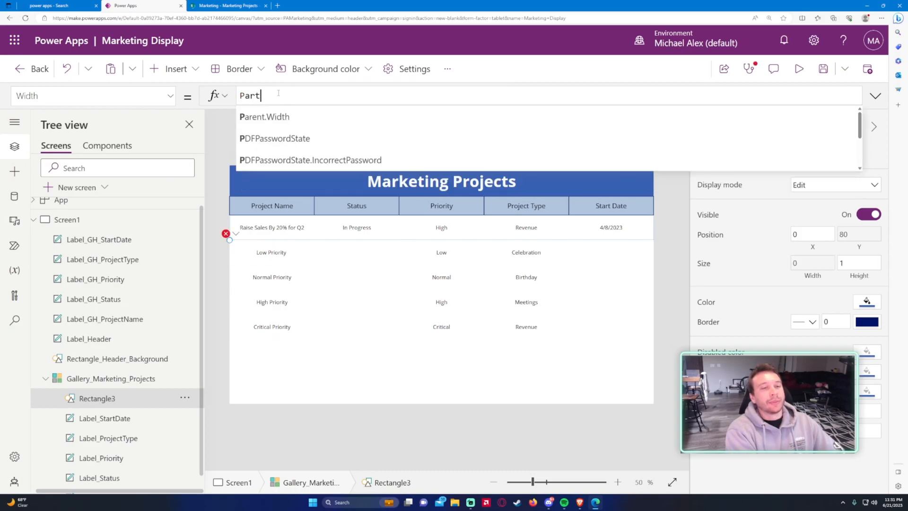
{"action": "key", "text": "BackSpace"}
{"action": "key", "text": "BackSpace"}
{"action": "key", "text": "Tab"}
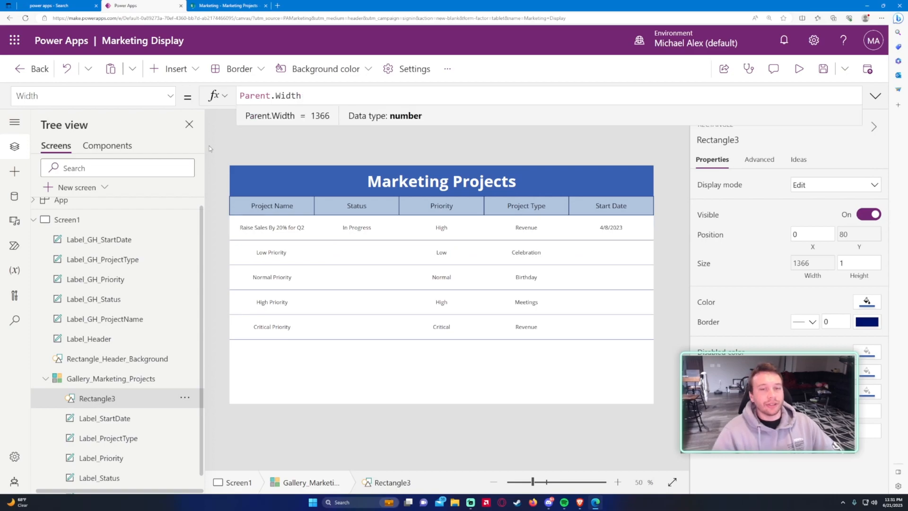
{"action": "left_click", "coordinate": [586, 154]}
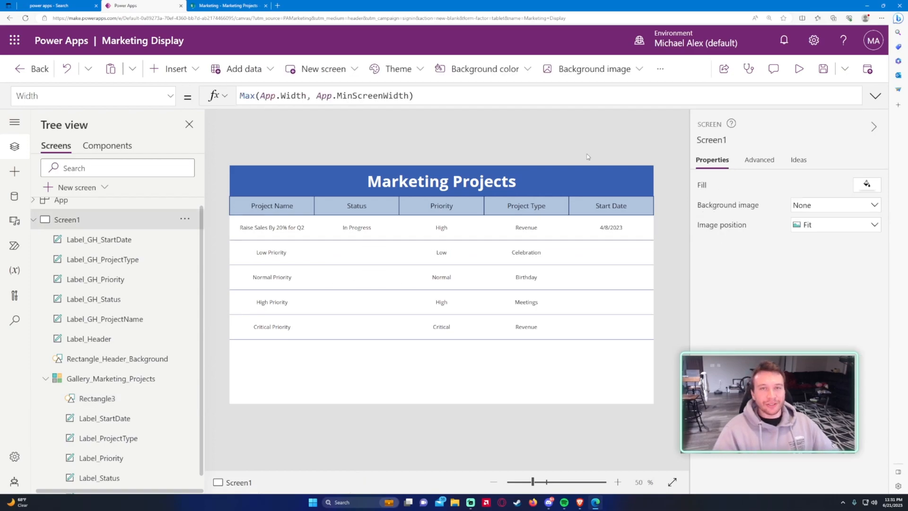